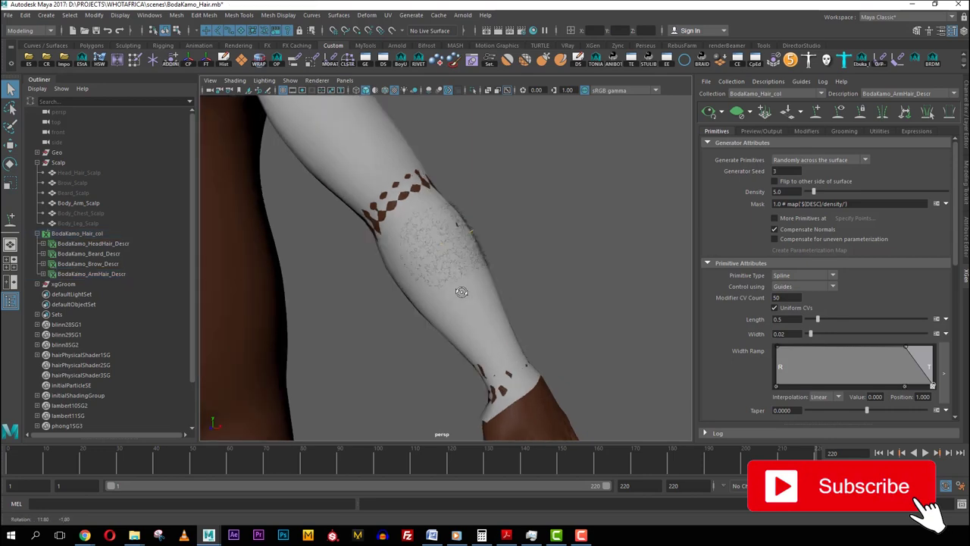
Save the scene, start adding guides to the arm hair description, and show the wireframe over the shaded arm mesh.
{"action": "scroll", "coordinate": [480, 273], "scroll_direction": "up", "scroll_amount": 4}
{"action": "key", "text": "ctrl+s"}
{"action": "left_click", "coordinate": [817, 112]}
{"action": "scroll", "coordinate": [503, 191], "scroll_direction": "up", "scroll_amount": 4}
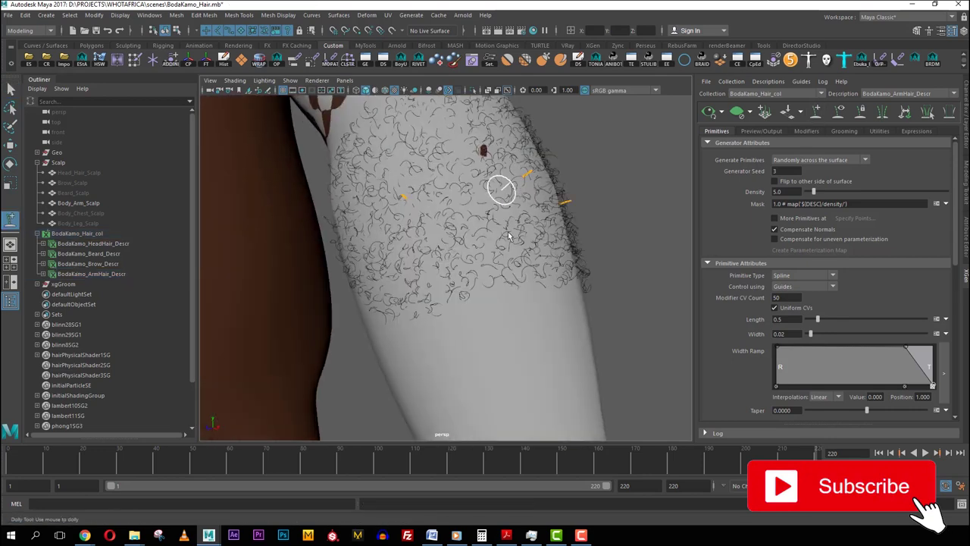
{"action": "left_click_drag", "start_coordinate": [511, 234], "coordinate": [538, 230], "text": "alt"}
{"action": "scroll", "coordinate": [537, 230], "scroll_direction": "down", "scroll_amount": 2}
{"action": "left_click", "coordinate": [385, 92]}
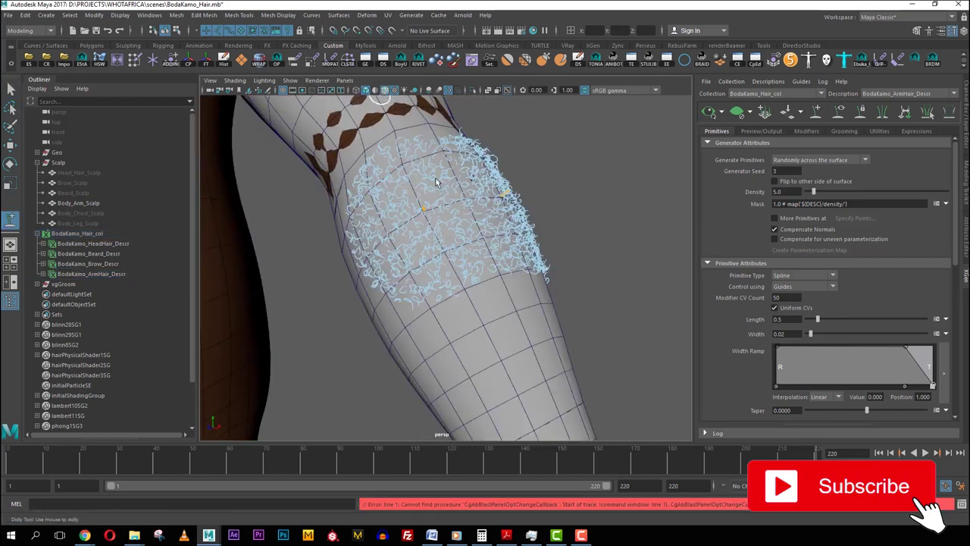
Place a ring of arm hair guides around the wrist end of the arm scalp mesh.
{"action": "scroll", "coordinate": [500, 258], "scroll_direction": "down", "scroll_amount": 3}
{"action": "middle_click_drag", "start_coordinate": [515, 281], "coordinate": [485, 212], "text": "alt"}
{"action": "left_click_drag", "start_coordinate": [485, 212], "coordinate": [471, 285], "text": "alt"}
{"action": "scroll", "coordinate": [461, 313], "scroll_direction": "up", "scroll_amount": 2}
{"action": "middle_click_drag", "start_coordinate": [477, 289], "coordinate": [492, 322], "text": "alt"}
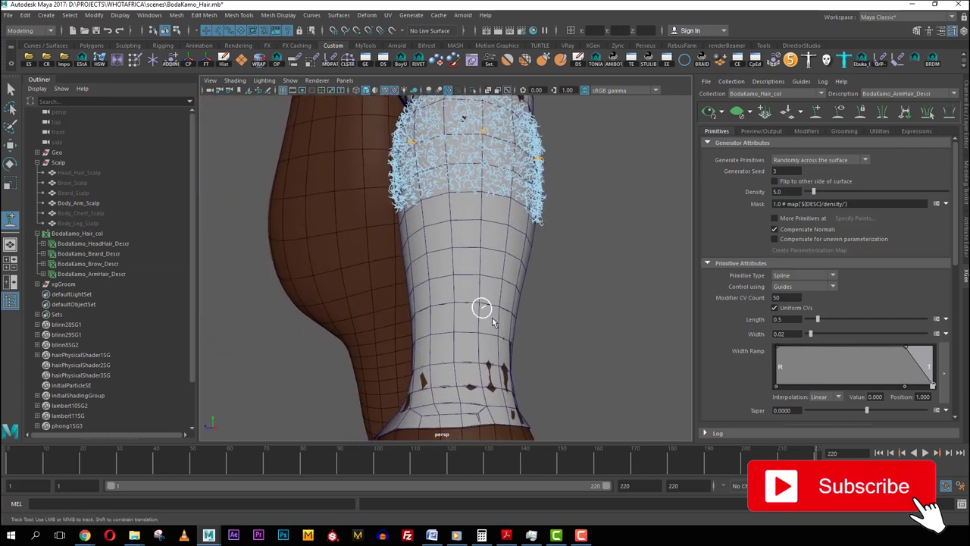
{"action": "left_click", "coordinate": [477, 364]}
{"action": "left_click_drag", "start_coordinate": [433, 382], "coordinate": [478, 365], "text": "alt"}
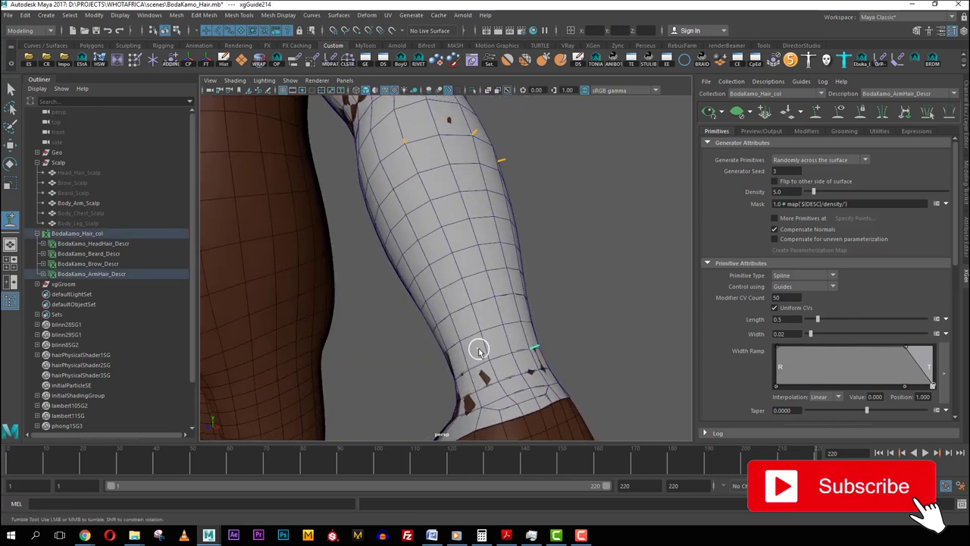
{"action": "left_click_drag", "start_coordinate": [618, 390], "coordinate": [497, 363], "text": "alt"}
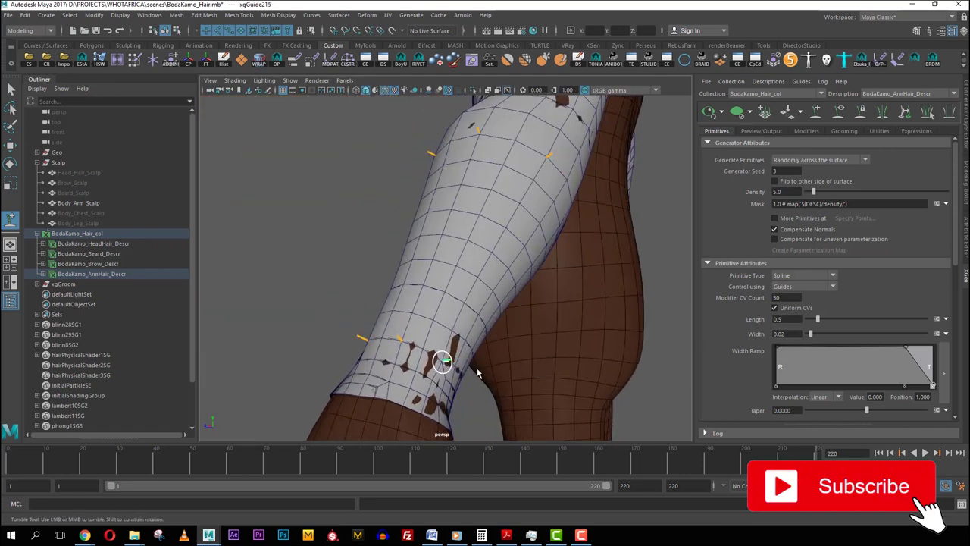
Add more guides around the forearm above the wrist and update the XGen preview of the arm hair.
{"action": "left_click_drag", "start_coordinate": [585, 285], "coordinate": [472, 238], "text": "alt"}
{"action": "left_click", "coordinate": [441, 245]}
{"action": "left_click", "coordinate": [469, 233]}
{"action": "left_click_drag", "start_coordinate": [532, 251], "coordinate": [556, 279], "text": "alt"}
{"action": "left_click", "coordinate": [492, 277]}
{"action": "scroll", "coordinate": [556, 279], "scroll_direction": "down", "scroll_amount": 1}
{"action": "left_click", "coordinate": [708, 112]}
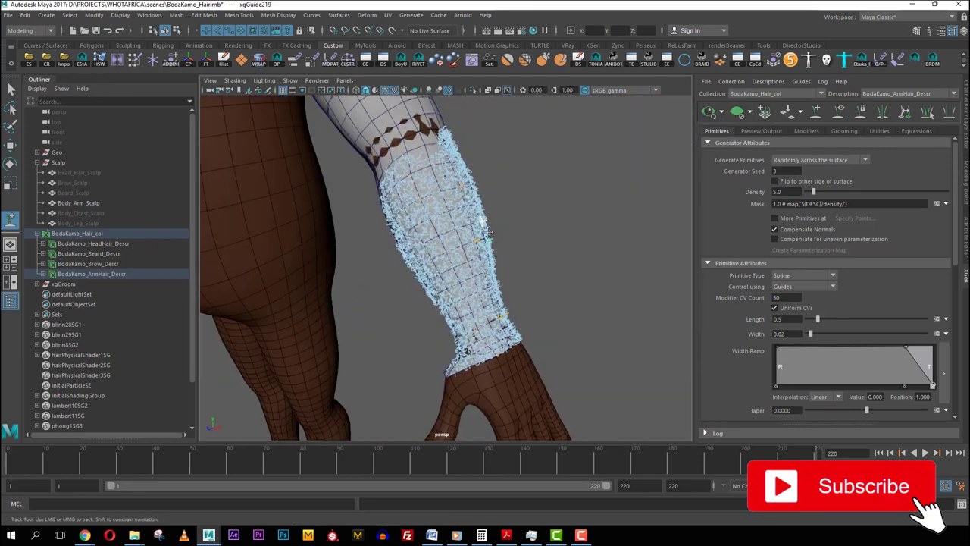
Clear the hair preview and place a row of guides across the upper arm below the shoulder.
{"action": "middle_click_drag", "start_coordinate": [460, 201], "coordinate": [487, 270], "text": "alt"}
{"action": "scroll", "coordinate": [487, 270], "scroll_direction": "up", "scroll_amount": 2}
{"action": "left_click_drag", "start_coordinate": [487, 271], "coordinate": [463, 211], "text": "alt"}
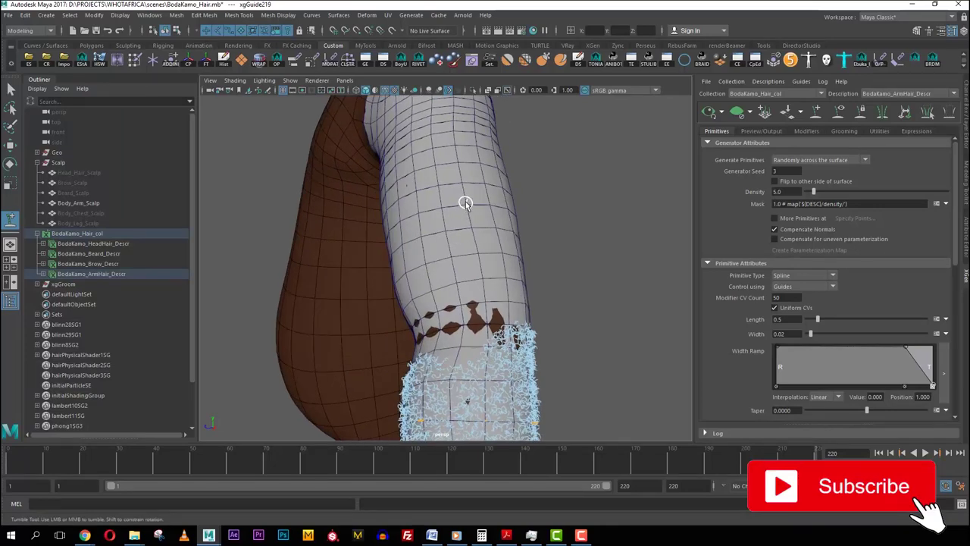
{"action": "middle_click_drag", "start_coordinate": [489, 253], "coordinate": [477, 218], "text": "alt"}
{"action": "left_click_drag", "start_coordinate": [477, 220], "coordinate": [430, 214], "text": "alt"}
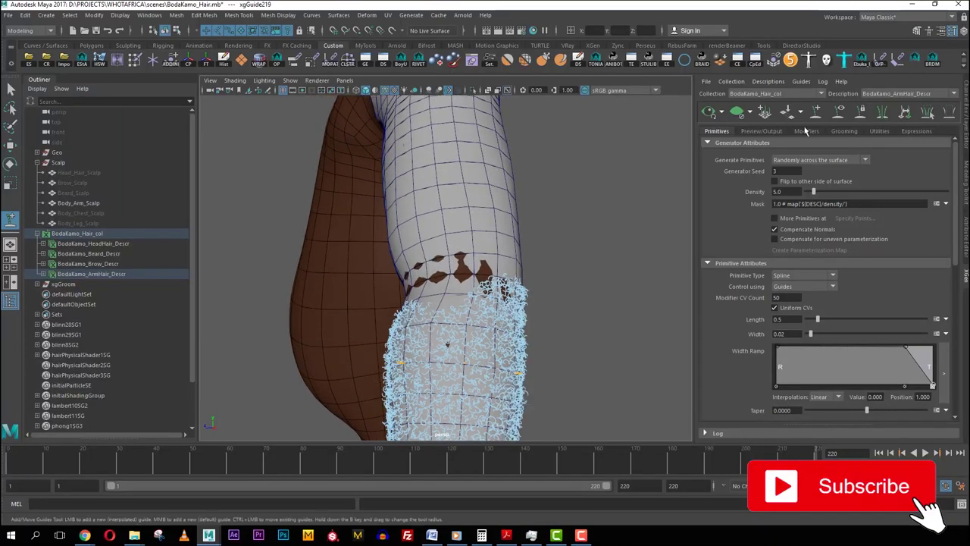
{"action": "left_click", "coordinate": [739, 112]}
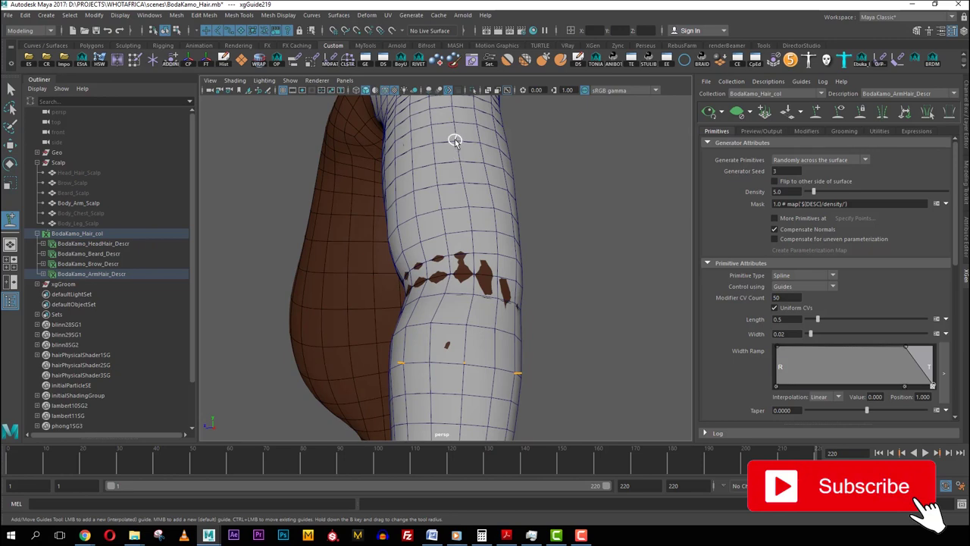
{"action": "left_click_drag", "start_coordinate": [398, 154], "coordinate": [429, 291], "text": "alt"}
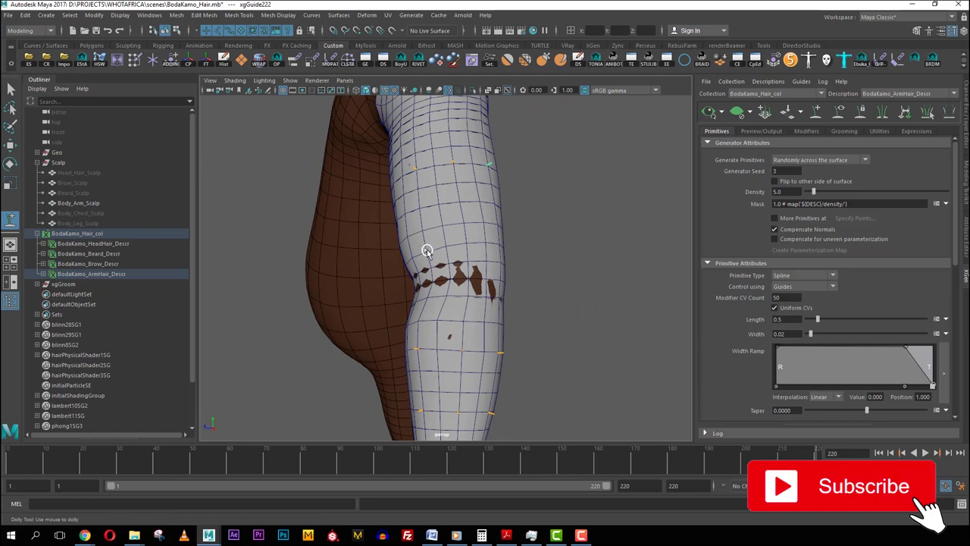
Add another row of guides around the arm just above the elbow.
{"action": "left_click", "coordinate": [470, 243]}
{"action": "left_click_drag", "start_coordinate": [470, 244], "coordinate": [474, 243], "text": "alt"}
{"action": "left_click", "coordinate": [494, 244]}
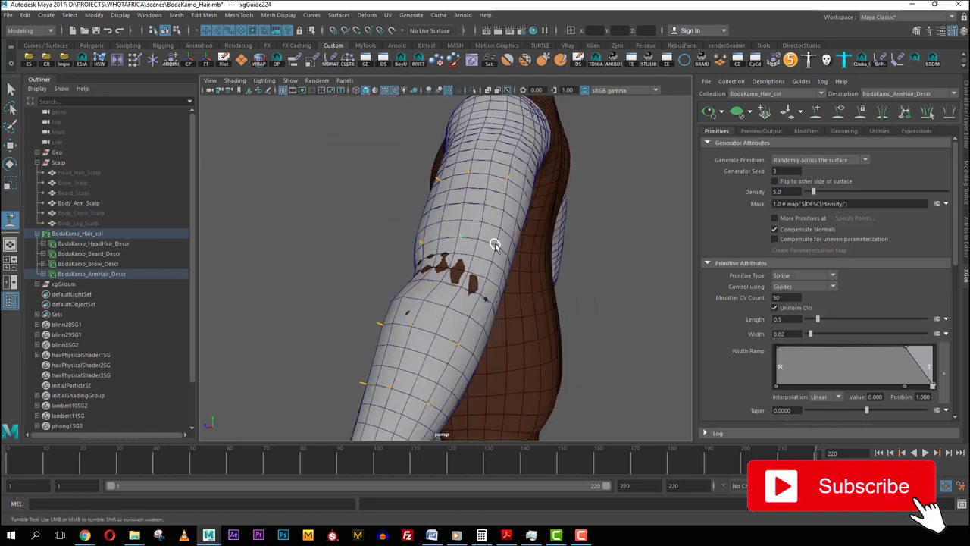
Update the arm hair preview, turn off the wireframe overlay and leave the guide tool.
{"action": "right_click_drag", "start_coordinate": [522, 294], "coordinate": [495, 303], "text": "alt"}
{"action": "left_click_drag", "start_coordinate": [496, 303], "coordinate": [571, 294], "text": "alt"}
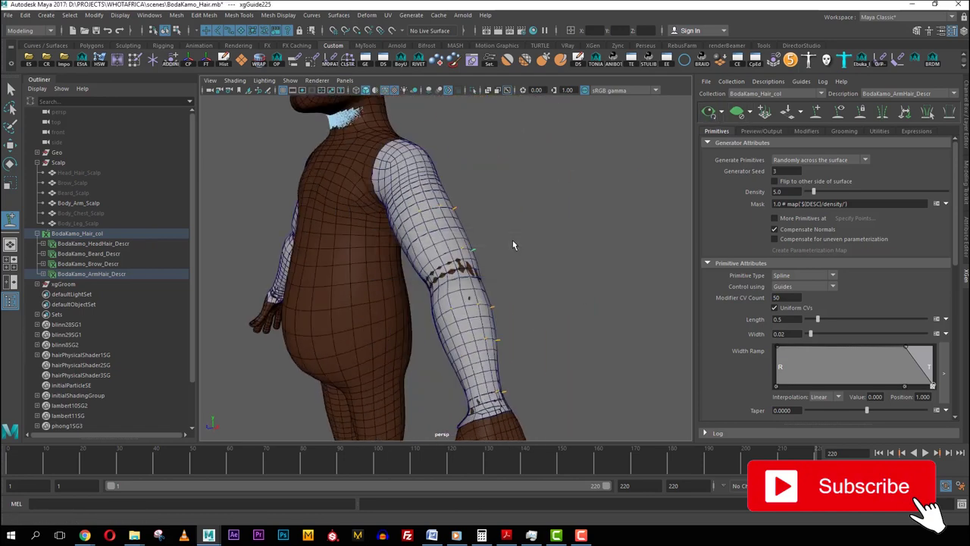
{"action": "left_click_drag", "start_coordinate": [512, 240], "coordinate": [564, 241], "text": "alt"}
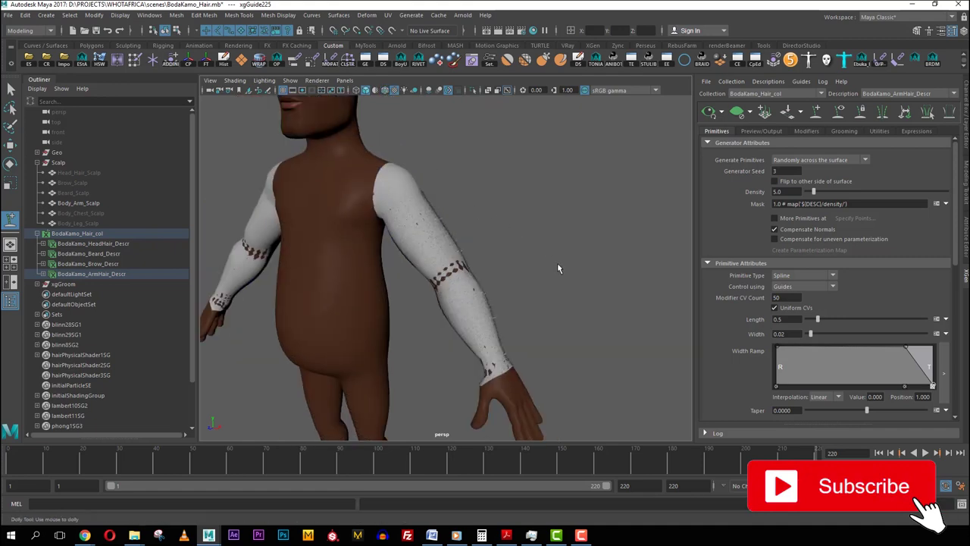
{"action": "key", "text": "q"}
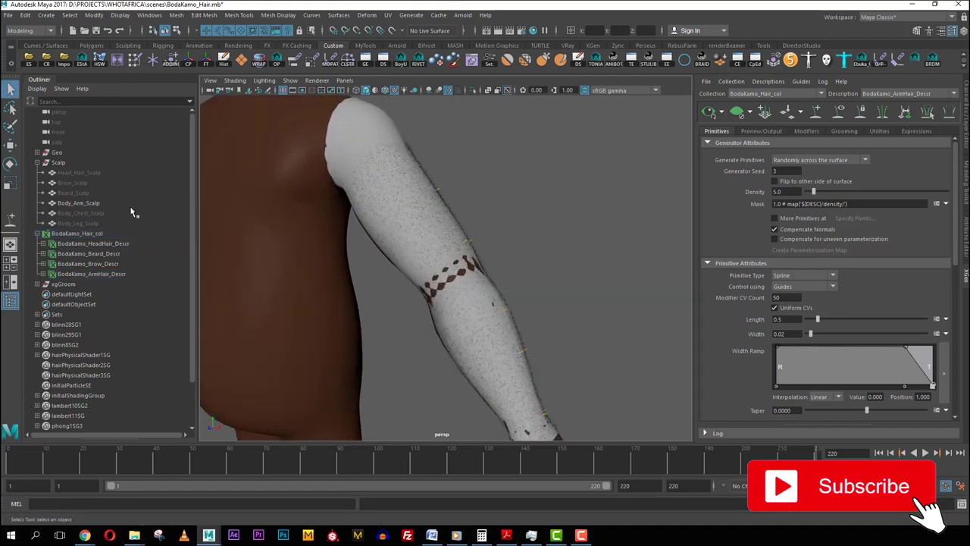
Hide the Body_Arm_Scalp mesh and save the scene.
{"action": "left_click", "coordinate": [78, 204]}
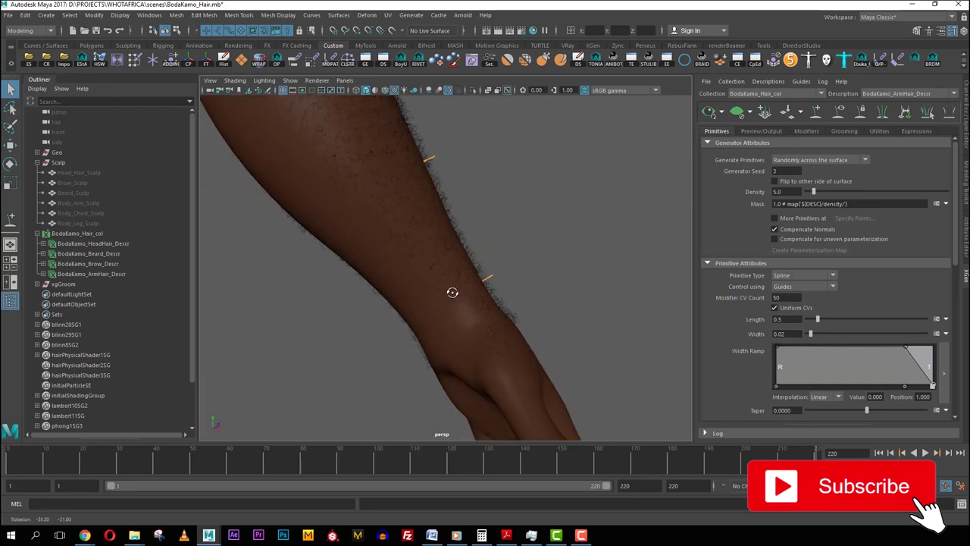
{"action": "left_click_drag", "start_coordinate": [450, 288], "coordinate": [528, 283], "text": "alt"}
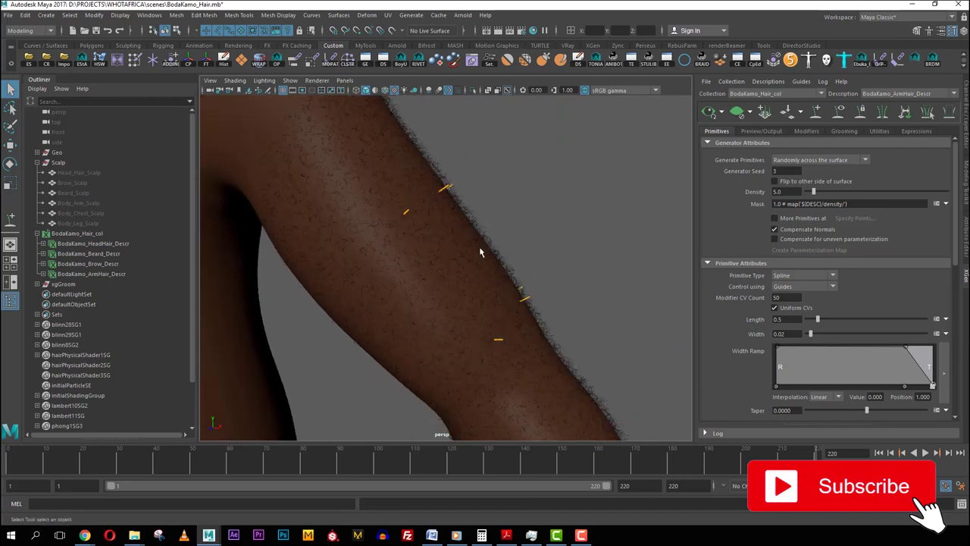
{"action": "key", "text": "ctrl+s"}
Examine the previewed hair coverage from the shoulder to the wrist, up close and from several angles.
{"action": "left_click_drag", "start_coordinate": [476, 247], "coordinate": [463, 280], "text": "alt"}
{"action": "scroll", "coordinate": [463, 280], "scroll_direction": "down", "scroll_amount": 5}
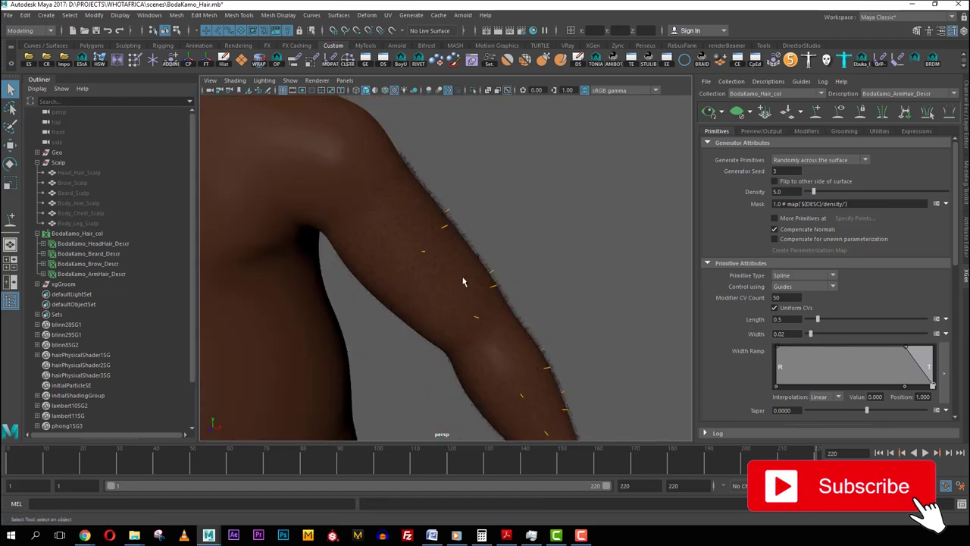
{"action": "middle_click_drag", "start_coordinate": [468, 263], "coordinate": [479, 229], "text": "alt"}
{"action": "left_click_drag", "start_coordinate": [480, 228], "coordinate": [475, 261], "text": "alt"}
{"action": "middle_click_drag", "start_coordinate": [477, 246], "coordinate": [426, 194], "text": "alt"}
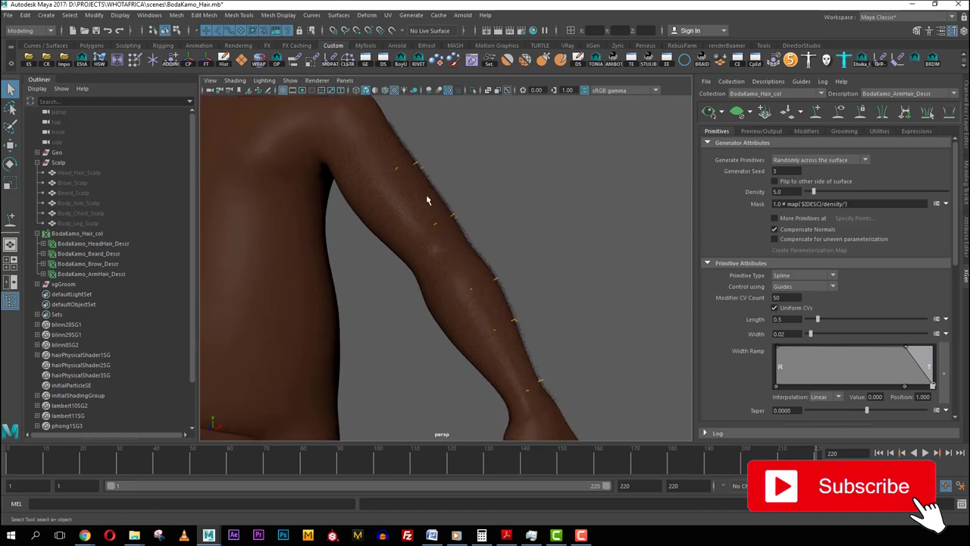
{"action": "scroll", "coordinate": [427, 209], "scroll_direction": "up", "scroll_amount": 4}
{"action": "left_click_drag", "start_coordinate": [433, 244], "coordinate": [405, 230], "text": "alt"}
{"action": "scroll", "coordinate": [416, 244], "scroll_direction": "up", "scroll_amount": 4}
{"action": "scroll", "coordinate": [416, 246], "scroll_direction": "up", "scroll_amount": 2}
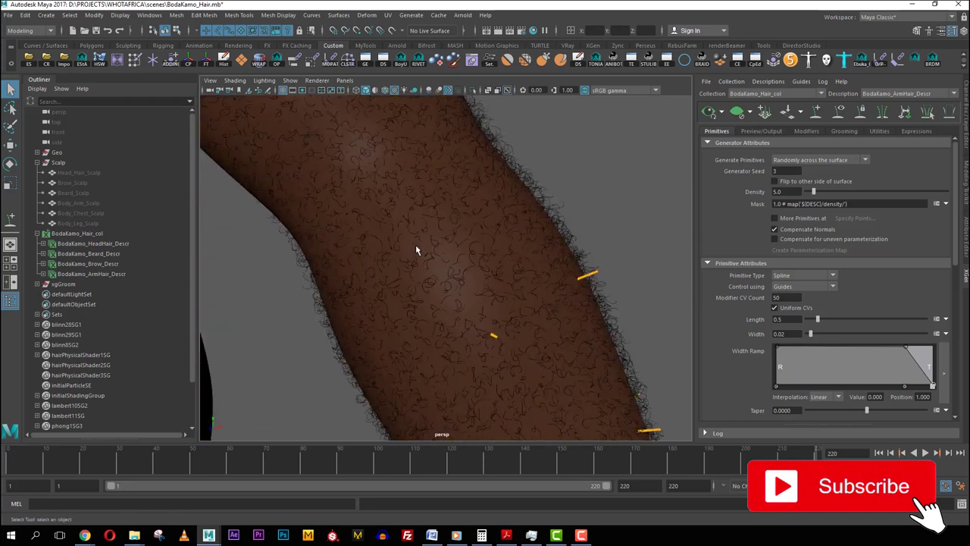
{"action": "scroll", "coordinate": [473, 268], "scroll_direction": "down", "scroll_amount": 7}
{"action": "left_click_drag", "start_coordinate": [472, 270], "coordinate": [436, 250], "text": "alt"}
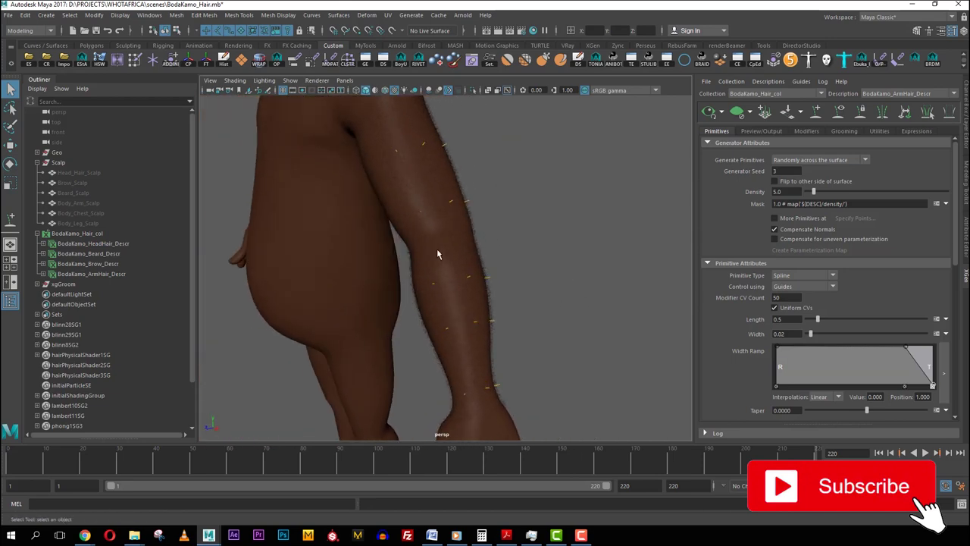
{"action": "scroll", "coordinate": [436, 250], "scroll_direction": "up", "scroll_amount": 4}
{"action": "scroll", "coordinate": [465, 308], "scroll_direction": "up", "scroll_amount": 3}
{"action": "left_click_drag", "start_coordinate": [466, 314], "coordinate": [411, 271], "text": "alt"}
{"action": "scroll", "coordinate": [455, 283], "scroll_direction": "down", "scroll_amount": 9}
{"action": "scroll", "coordinate": [454, 283], "scroll_direction": "up", "scroll_amount": 3}
{"action": "scroll", "coordinate": [410, 268], "scroll_direction": "down", "scroll_amount": 5}
{"action": "middle_click_drag", "start_coordinate": [410, 268], "coordinate": [477, 299], "text": "alt"}
{"action": "scroll", "coordinate": [476, 299], "scroll_direction": "up", "scroll_amount": 4}
{"action": "left_click_drag", "start_coordinate": [477, 301], "coordinate": [432, 301], "text": "alt"}
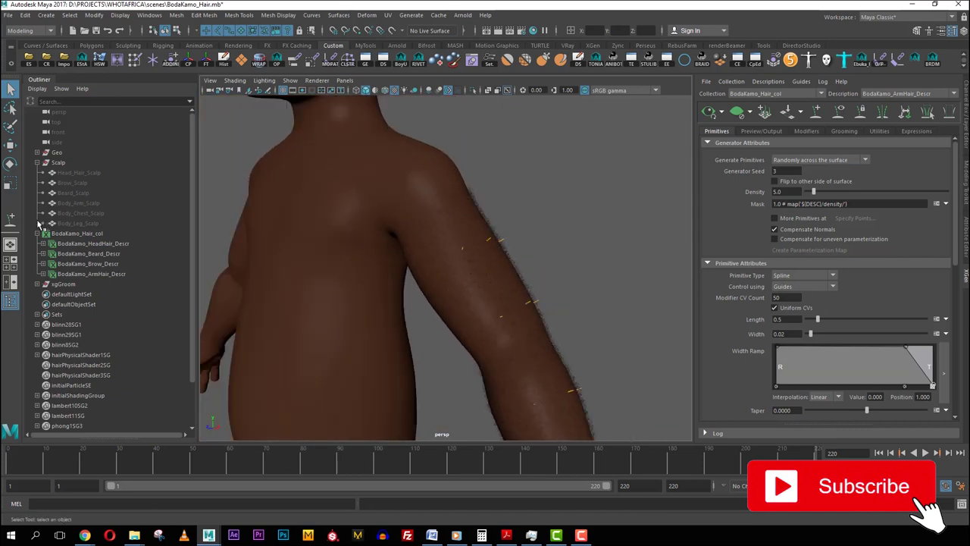
Show Body_Arm_Scalp and create a white density mask map for it named ArmDenseMap with a resolution of 50.
{"action": "left_click", "coordinate": [88, 201]}
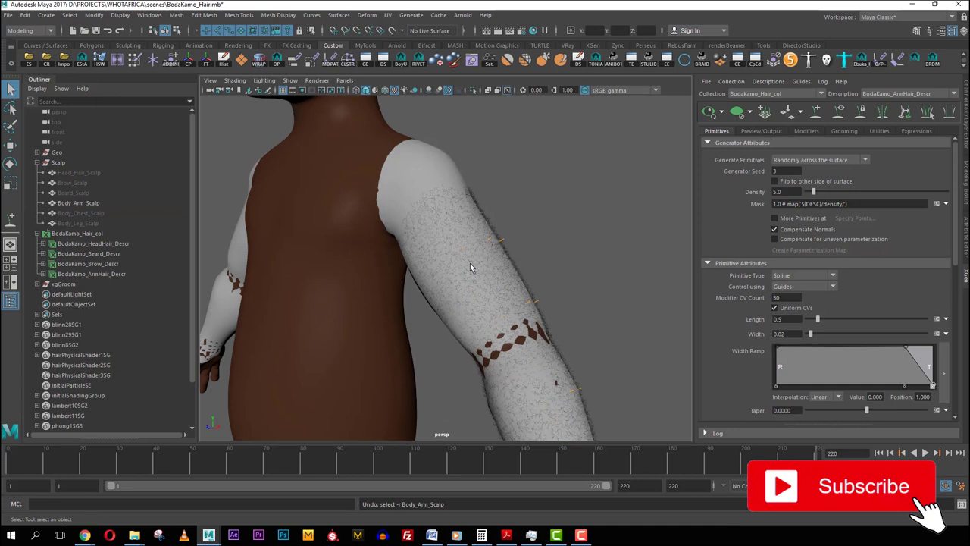
{"action": "left_click", "coordinate": [946, 204]}
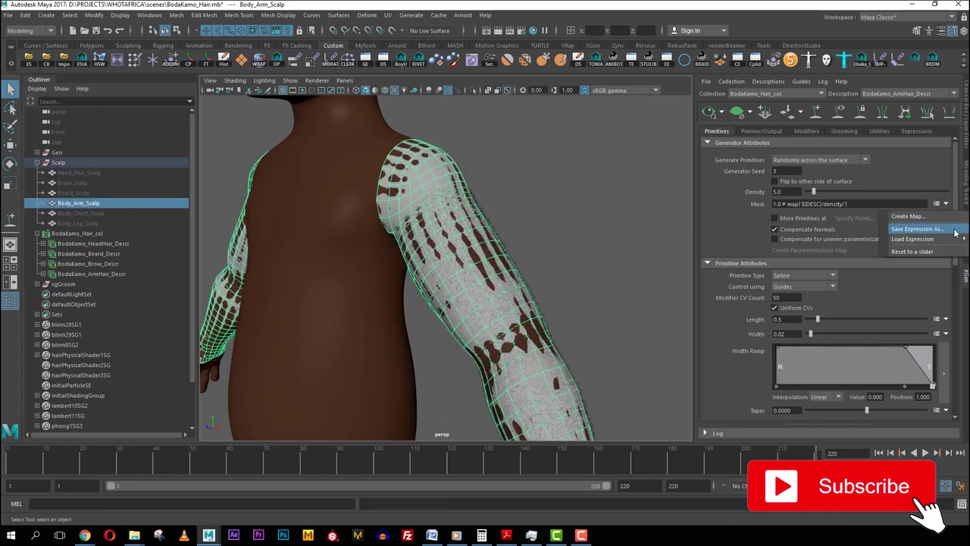
{"action": "left_click", "coordinate": [917, 218]}
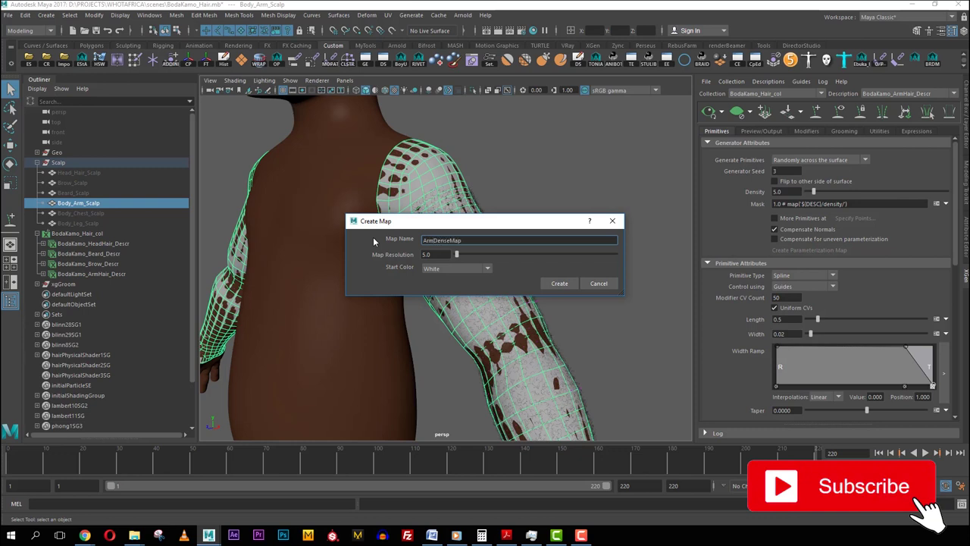
{"action": "key", "text": "Tab"}
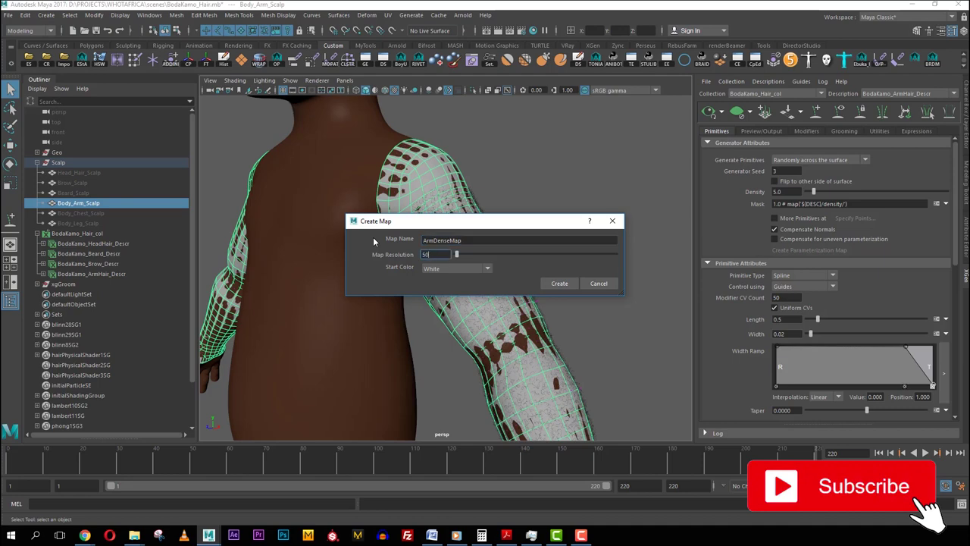
{"action": "left_click", "coordinate": [556, 284]}
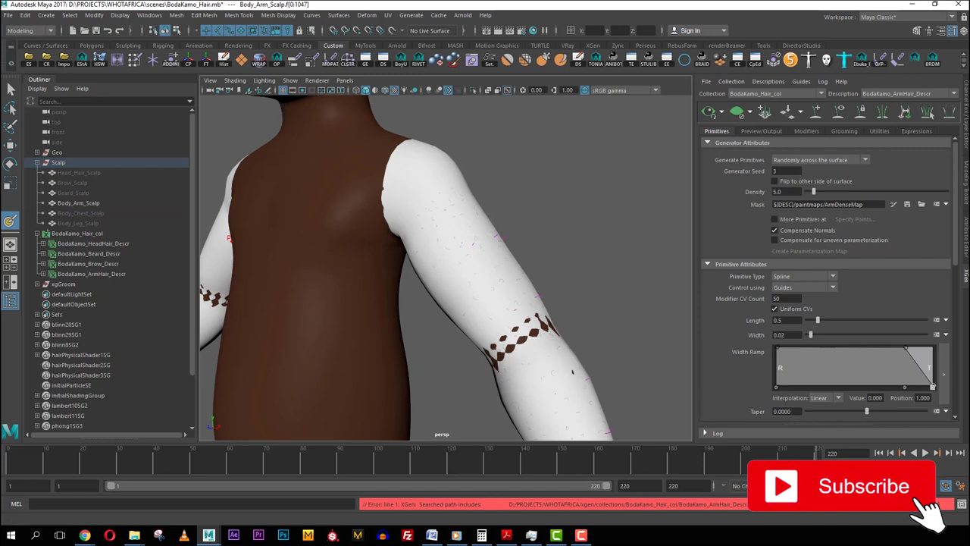
Open the 3D Paint Tool settings and choose the solid Artisan brush.
{"action": "double_click", "coordinate": [11, 221]}
{"action": "left_click_drag", "start_coordinate": [297, 86], "coordinate": [259, 88]}
{"action": "middle_click_drag", "start_coordinate": [559, 297], "coordinate": [609, 254], "text": "alt"}
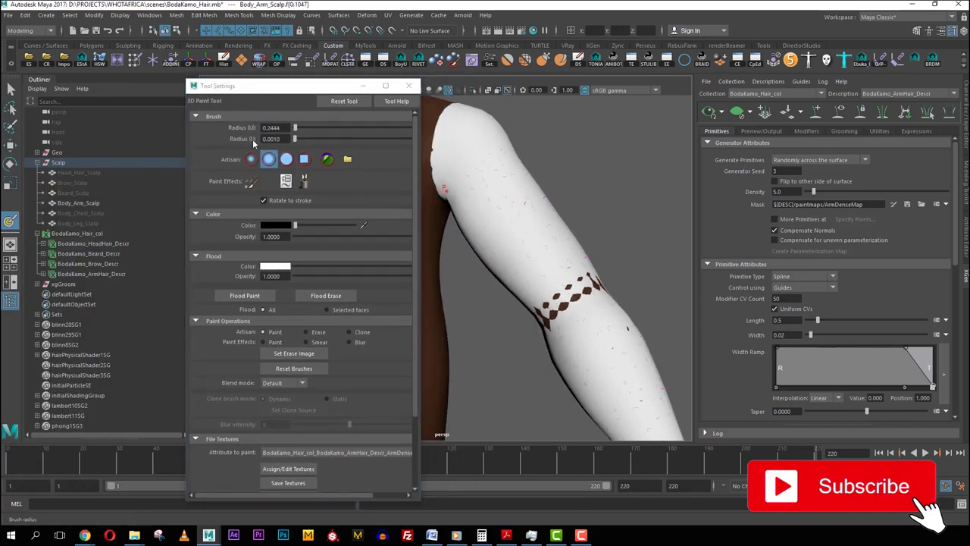
{"action": "left_click", "coordinate": [286, 160]}
{"action": "middle_click_drag", "start_coordinate": [466, 275], "coordinate": [501, 262], "text": "alt"}
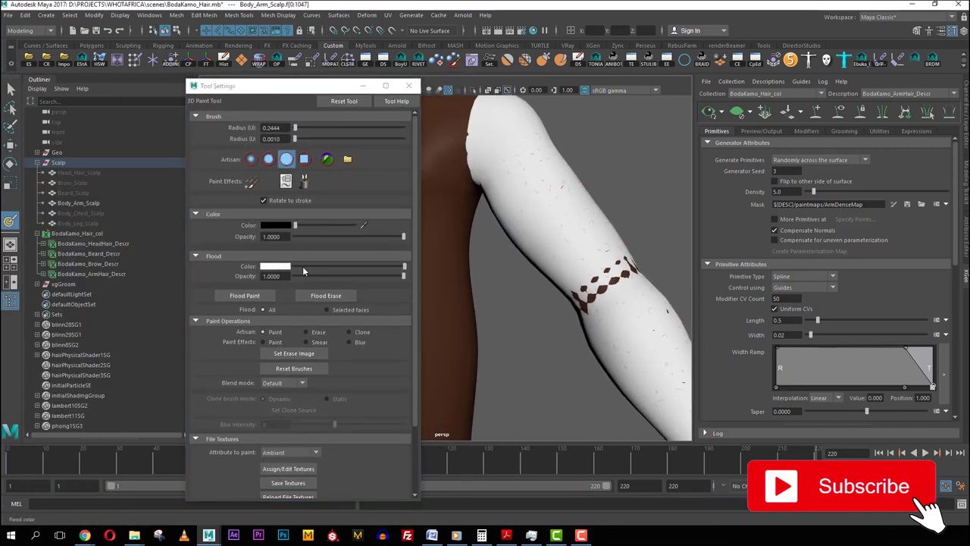
Set the flood color to black and flood the entire arm density map with it.
{"action": "left_click_drag", "start_coordinate": [302, 267], "coordinate": [288, 268]}
{"action": "left_click", "coordinate": [245, 297]}
{"action": "scroll", "coordinate": [549, 276], "scroll_direction": "down", "scroll_amount": 3}
{"action": "mouse_move", "coordinate": [552, 275]}
{"action": "left_mouse_down", "text": "alt"}
{"action": "mouse_move", "coordinate": [566, 274]}
{"action": "mouse_move", "coordinate": [559, 270]}
{"action": "left_mouse_up", "text": "alt"}
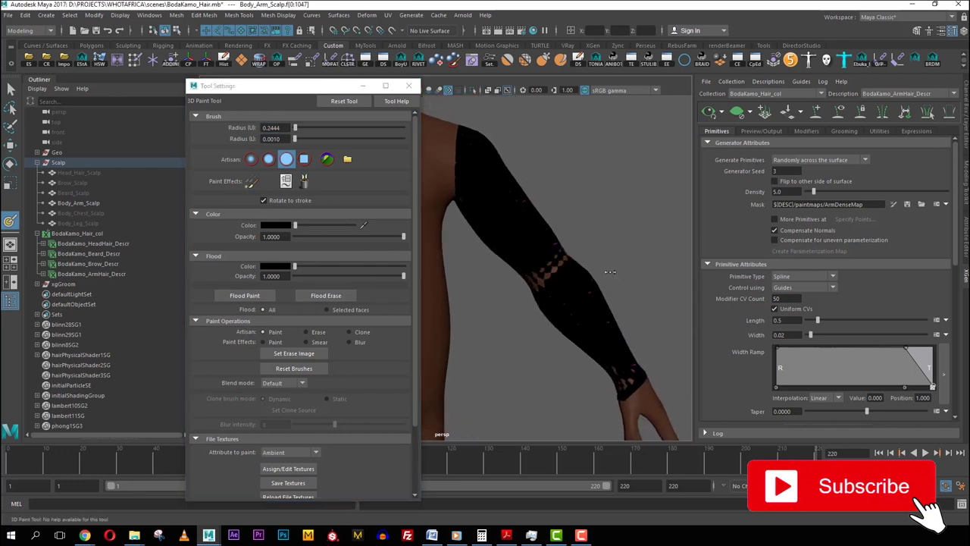
Set the paint color to white and paint the outer and back upper arm with a brush radius of about 2.28.
{"action": "left_click_drag", "start_coordinate": [295, 225], "coordinate": [367, 227]}
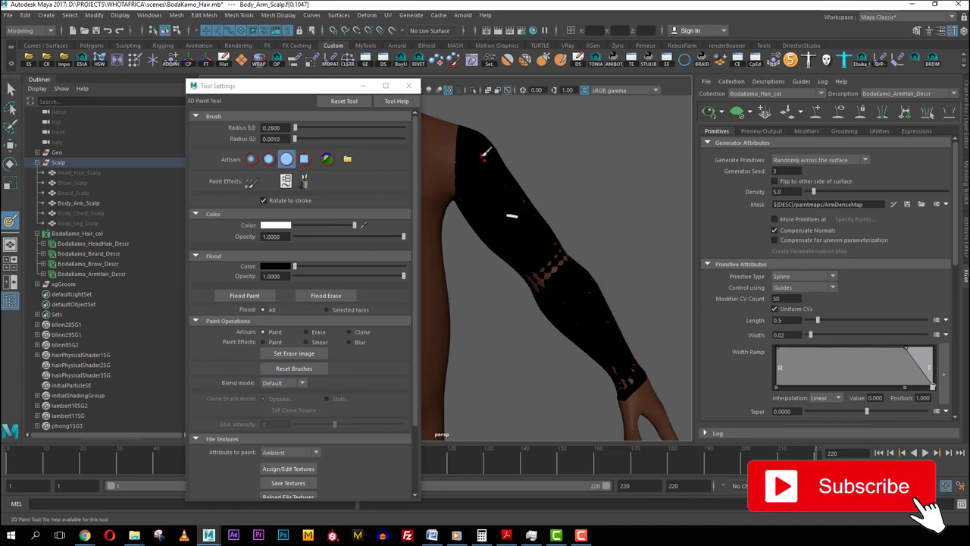
{"action": "left_click_drag", "start_coordinate": [528, 211], "coordinate": [465, 230], "text": "alt"}
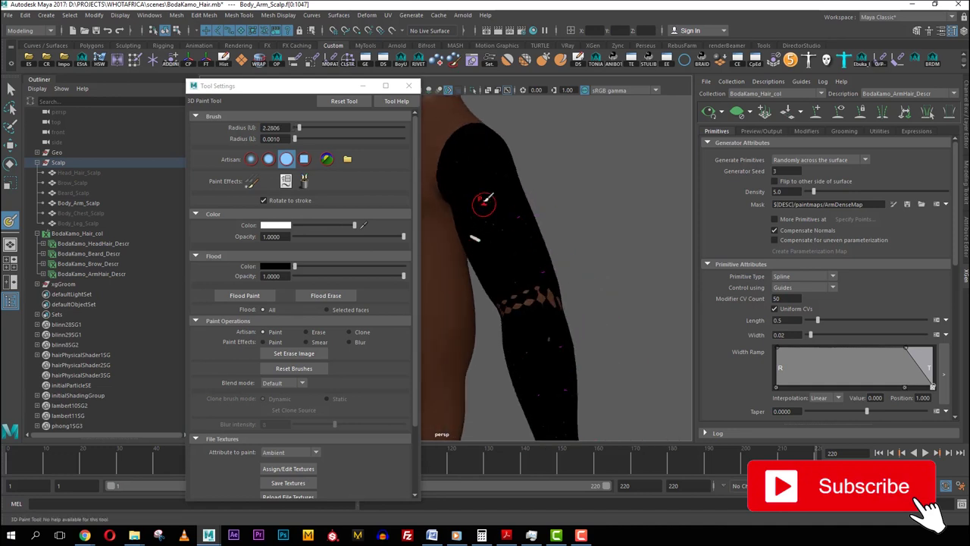
{"action": "mouse_move", "coordinate": [483, 198]}
{"action": "left_mouse_down"}
{"action": "mouse_move", "coordinate": [492, 275]}
{"action": "mouse_move", "coordinate": [536, 262]}
{"action": "left_mouse_up"}
{"action": "mouse_move", "coordinate": [518, 243]}
{"action": "left_mouse_down"}
{"action": "mouse_move", "coordinate": [493, 176]}
{"action": "mouse_move", "coordinate": [480, 188]}
{"action": "mouse_move", "coordinate": [459, 180]}
{"action": "mouse_move", "coordinate": [501, 178]}
{"action": "left_mouse_up"}
{"action": "key", "text": "ctrl+z"}
{"action": "left_click_drag", "start_coordinate": [505, 191], "coordinate": [435, 200], "text": "alt"}
{"action": "middle_click_drag", "start_coordinate": [436, 200], "coordinate": [522, 185], "text": "alt"}
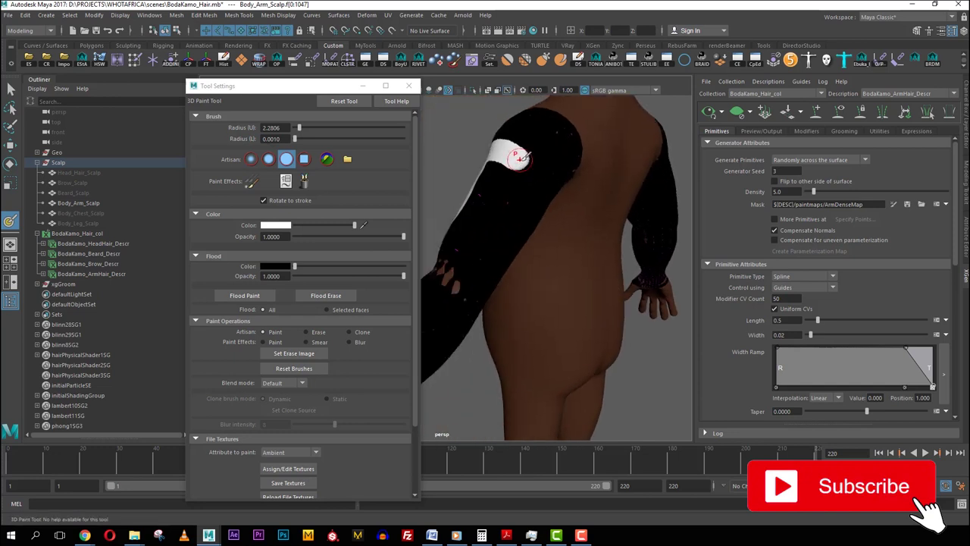
{"action": "mouse_move", "coordinate": [517, 157]}
{"action": "left_mouse_down"}
{"action": "mouse_move", "coordinate": [518, 187]}
{"action": "mouse_move", "coordinate": [470, 271]}
{"action": "mouse_move", "coordinate": [507, 167]}
{"action": "mouse_move", "coordinate": [565, 163]}
{"action": "mouse_move", "coordinate": [512, 201]}
{"action": "left_mouse_up"}
{"action": "left_click_drag", "start_coordinate": [509, 162], "coordinate": [529, 174]}
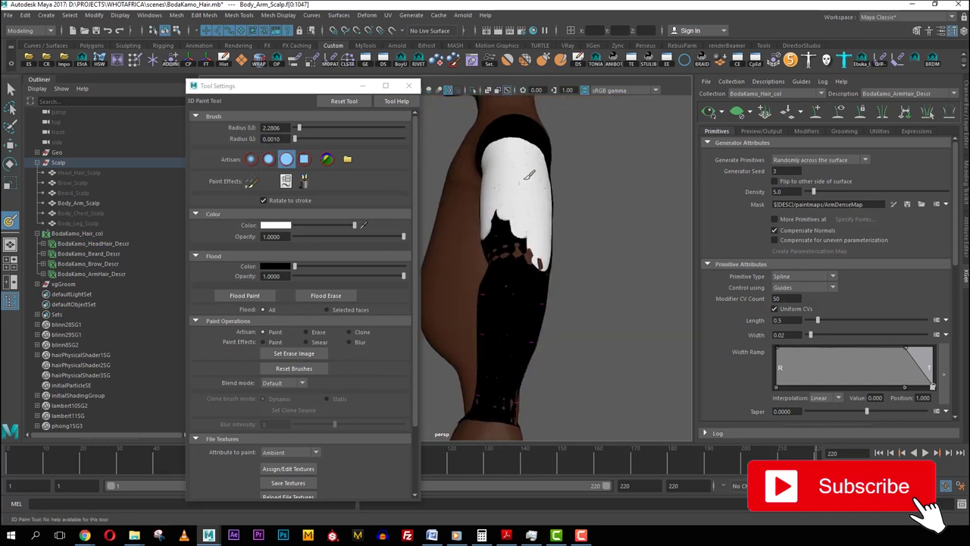
Paint the elbow and the outer forearm white down to just above the wrist.
{"action": "left_click_drag", "start_coordinate": [515, 234], "coordinate": [553, 240], "text": "alt"}
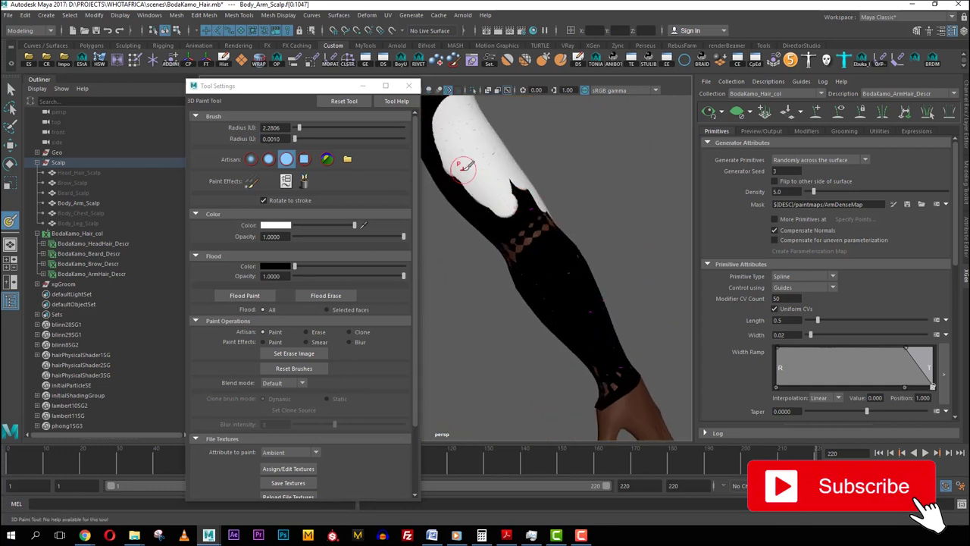
{"action": "mouse_move", "coordinate": [463, 169]}
{"action": "left_mouse_down"}
{"action": "mouse_move", "coordinate": [535, 232]}
{"action": "mouse_move", "coordinate": [590, 333]}
{"action": "mouse_move", "coordinate": [559, 263]}
{"action": "left_mouse_up"}
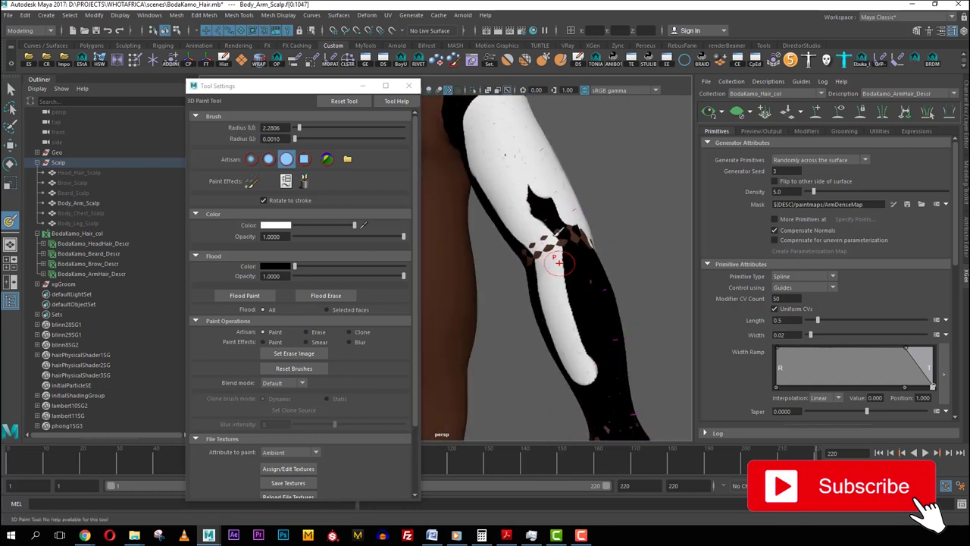
{"action": "key", "text": "ctrl+z"}
{"action": "mouse_move", "coordinate": [506, 181]}
{"action": "left_mouse_down"}
{"action": "mouse_move", "coordinate": [583, 334]}
{"action": "mouse_move", "coordinate": [525, 190]}
{"action": "mouse_move", "coordinate": [489, 163]}
{"action": "mouse_move", "coordinate": [609, 341]}
{"action": "mouse_move", "coordinate": [513, 325]}
{"action": "left_mouse_up"}
{"action": "middle_click_drag", "start_coordinate": [512, 325], "coordinate": [506, 260], "text": "alt"}
{"action": "left_click_drag", "start_coordinate": [507, 260], "coordinate": [488, 264], "text": "alt"}
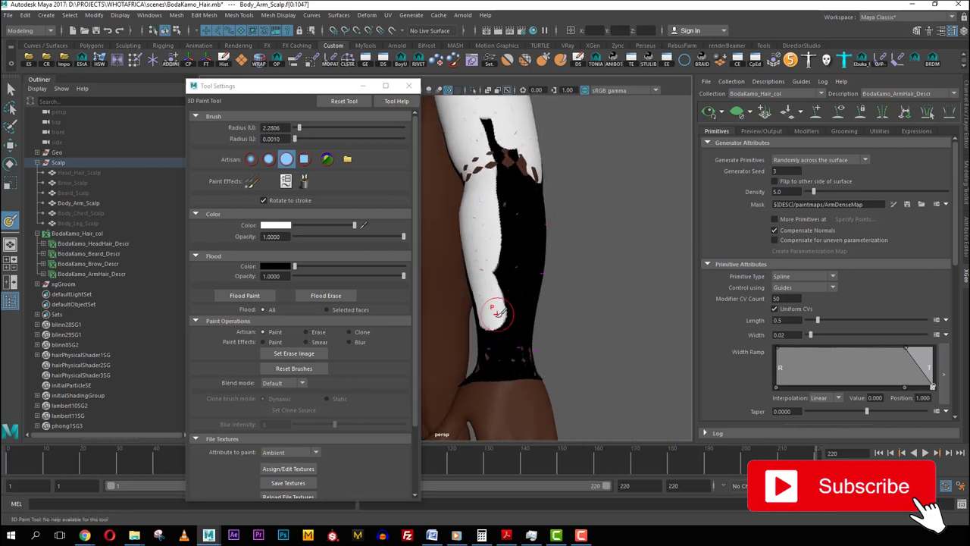
{"action": "mouse_move", "coordinate": [492, 311]}
{"action": "left_mouse_down"}
{"action": "mouse_move", "coordinate": [499, 335]}
{"action": "mouse_move", "coordinate": [516, 341]}
{"action": "mouse_move", "coordinate": [524, 181]}
{"action": "mouse_move", "coordinate": [503, 106]}
{"action": "mouse_move", "coordinate": [520, 213]}
{"action": "mouse_move", "coordinate": [507, 245]}
{"action": "left_mouse_up"}
Extend the white paint across the back of the upper arm, elbow and forearm.
{"action": "left_click_drag", "start_coordinate": [503, 286], "coordinate": [409, 276], "text": "alt"}
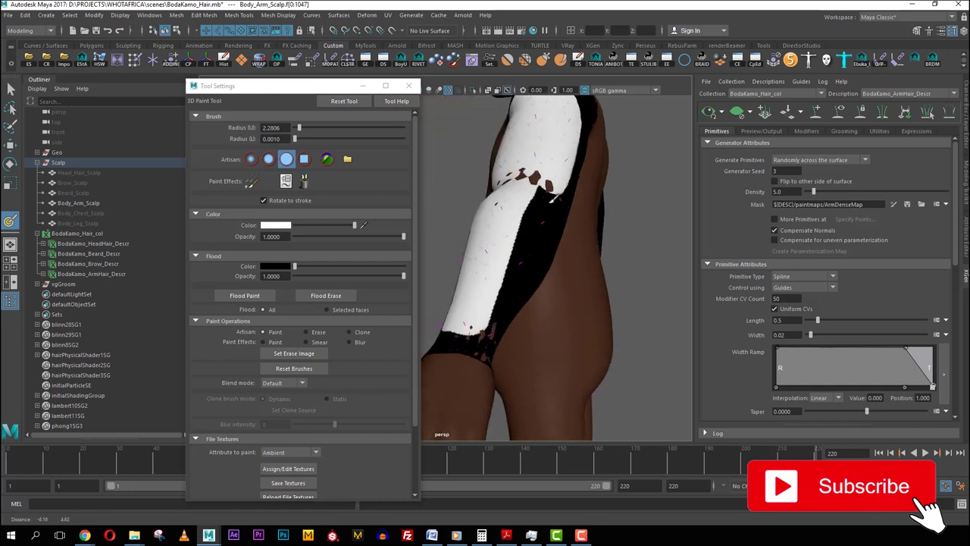
{"action": "right_click_drag", "start_coordinate": [454, 266], "coordinate": [515, 265], "text": "alt"}
{"action": "left_click_drag", "start_coordinate": [515, 257], "coordinate": [538, 247], "text": "alt"}
{"action": "left_click_drag", "start_coordinate": [550, 161], "coordinate": [440, 305]}
{"action": "left_click_drag", "start_coordinate": [518, 276], "coordinate": [520, 182], "text": "alt"}
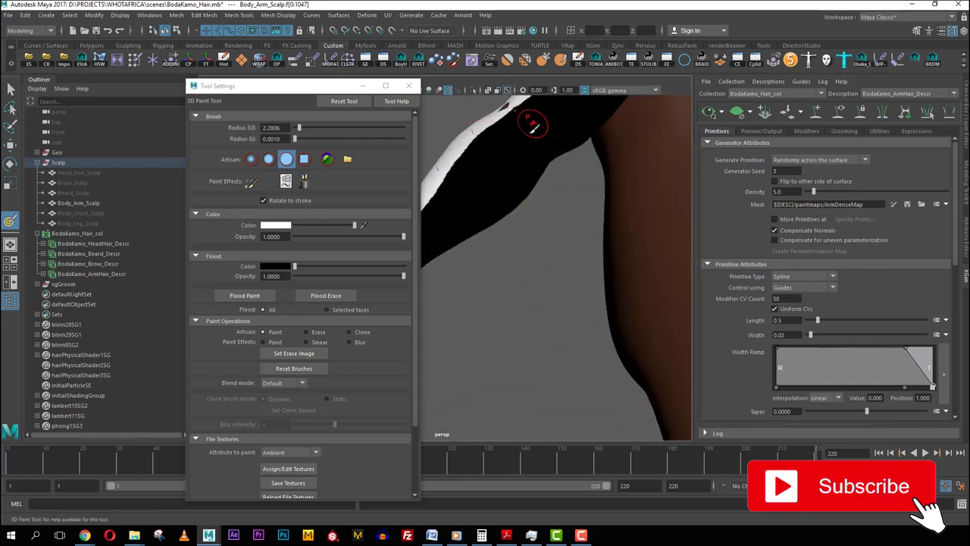
{"action": "middle_click_drag", "start_coordinate": [532, 124], "coordinate": [564, 203], "text": "alt"}
{"action": "mouse_move", "coordinate": [551, 169]}
{"action": "left_mouse_down"}
{"action": "mouse_move", "coordinate": [464, 286]}
{"action": "mouse_move", "coordinate": [528, 288]}
{"action": "mouse_move", "coordinate": [515, 260]}
{"action": "mouse_move", "coordinate": [490, 255]}
{"action": "left_mouse_up"}
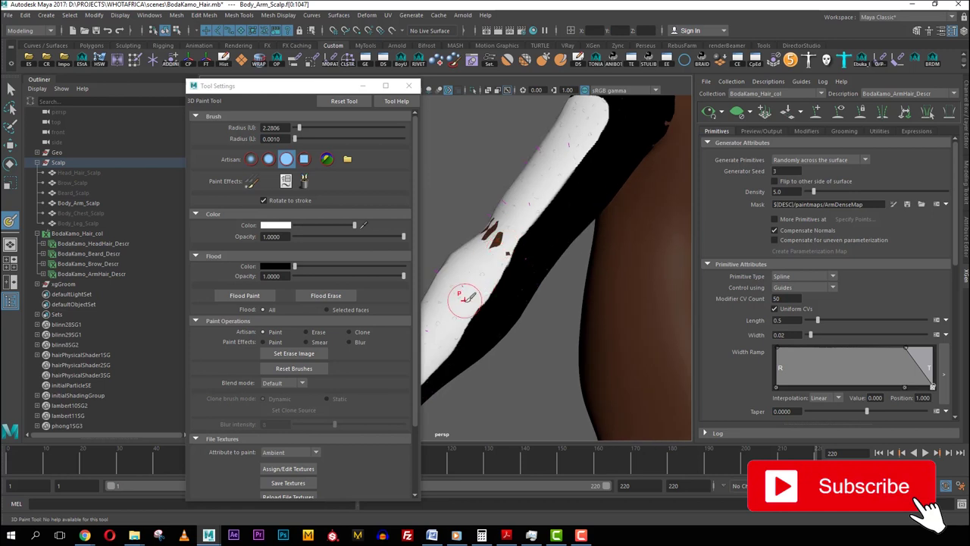
Enable Reflection for the 3D Paint Tool strokes and close the tool settings.
{"action": "right_click_drag", "start_coordinate": [526, 218], "coordinate": [459, 215], "text": "alt"}
{"action": "left_click_drag", "start_coordinate": [459, 215], "coordinate": [576, 235], "text": "alt"}
{"action": "middle_click_drag", "start_coordinate": [552, 239], "coordinate": [671, 244], "text": "alt"}
{"action": "middle_click_drag", "start_coordinate": [464, 270], "coordinate": [604, 249], "text": "alt"}
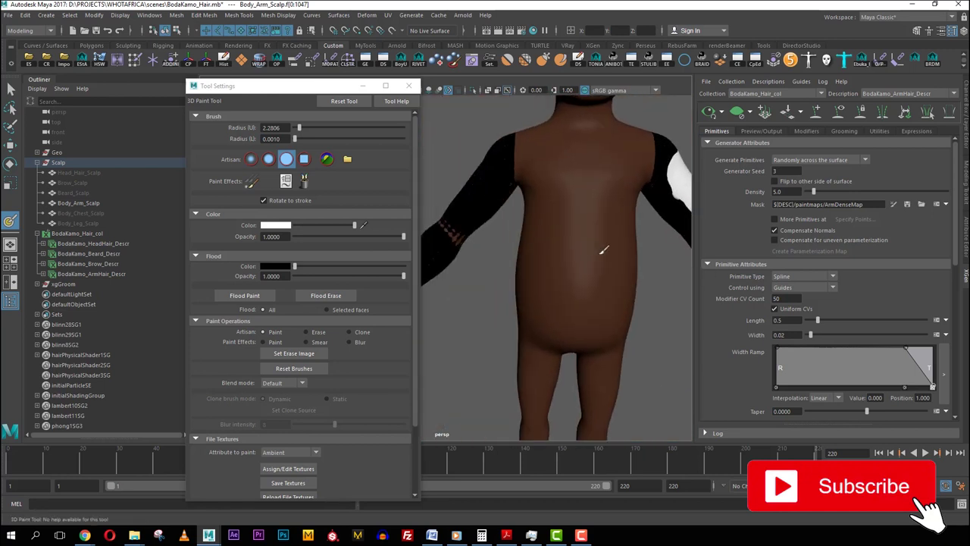
{"action": "scroll", "coordinate": [356, 306], "scroll_direction": "down", "scroll_amount": 3}
{"action": "right_click_drag", "start_coordinate": [585, 282], "coordinate": [533, 283], "text": "alt"}
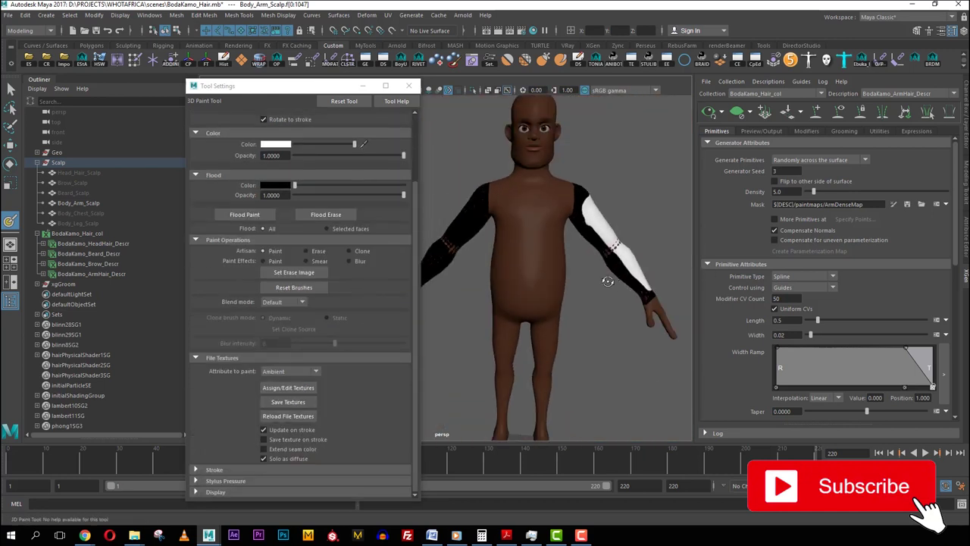
{"action": "left_click_drag", "start_coordinate": [609, 280], "coordinate": [593, 282], "text": "alt"}
{"action": "left_click", "coordinate": [211, 469]}
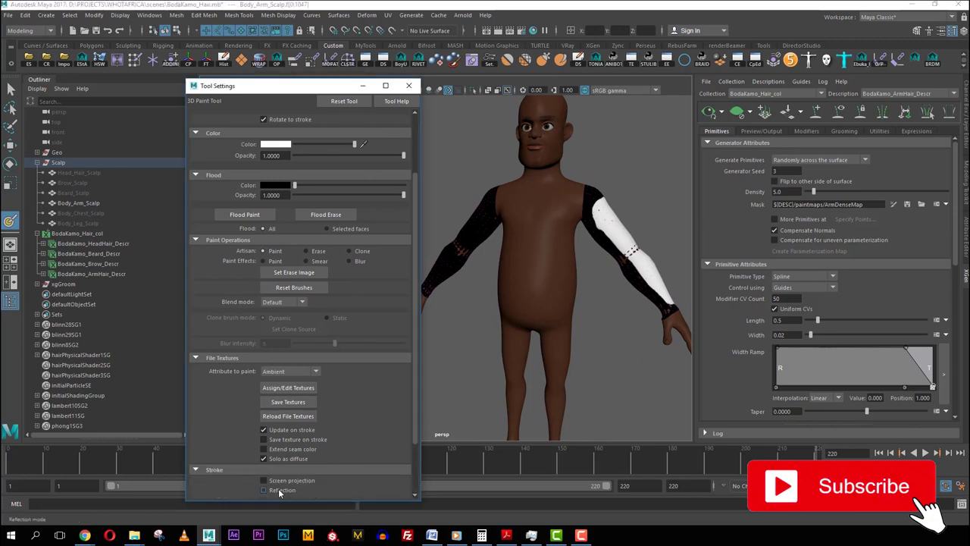
{"action": "left_click", "coordinate": [410, 86]}
Flood the whole arm density map with black again.
{"action": "middle_click_drag", "start_coordinate": [468, 165], "coordinate": [355, 179], "text": "alt"}
{"action": "right_click_drag", "start_coordinate": [355, 179], "coordinate": [455, 198], "text": "alt"}
{"action": "middle_click_drag", "start_coordinate": [523, 217], "coordinate": [409, 213], "text": "alt"}
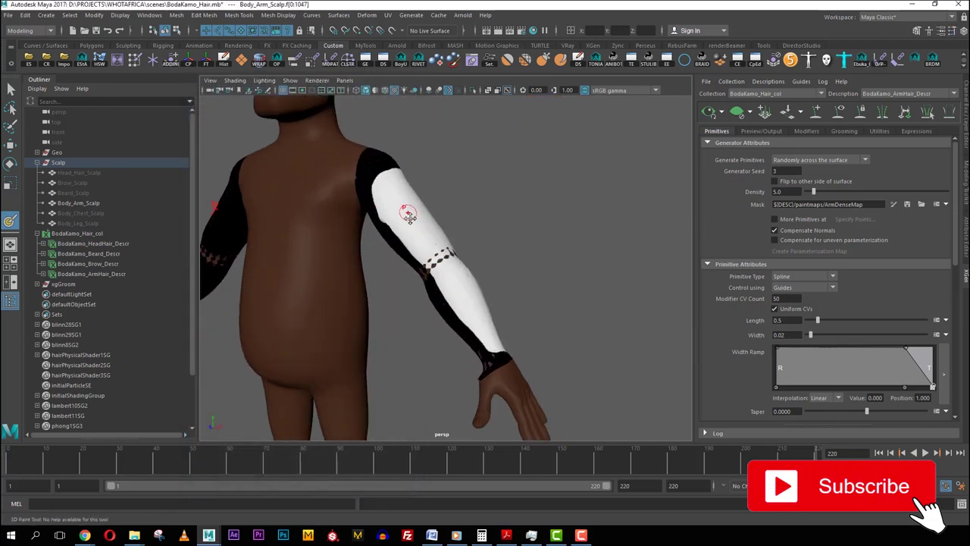
{"action": "right_click_drag", "start_coordinate": [409, 213], "coordinate": [424, 219], "text": "alt"}
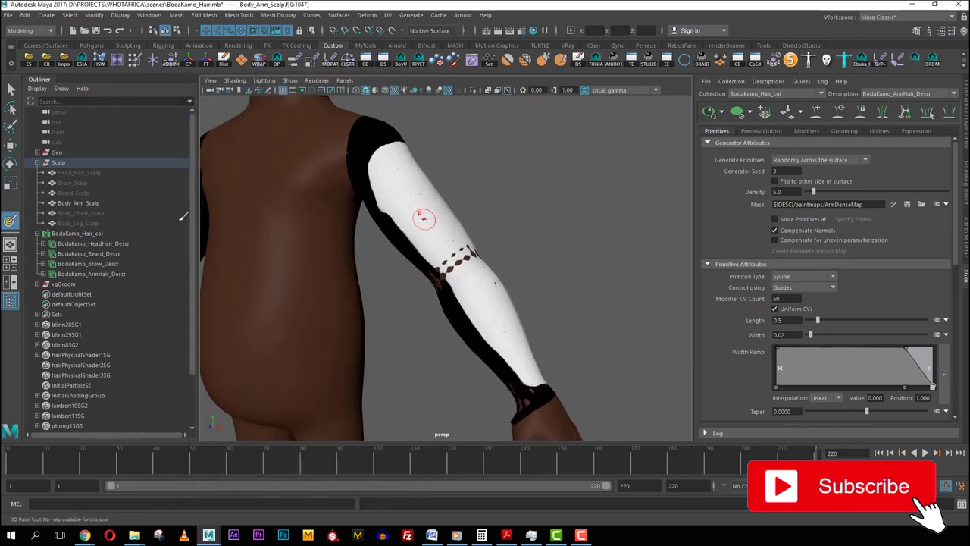
{"action": "double_click", "coordinate": [9, 220]}
{"action": "left_click", "coordinate": [252, 297]}
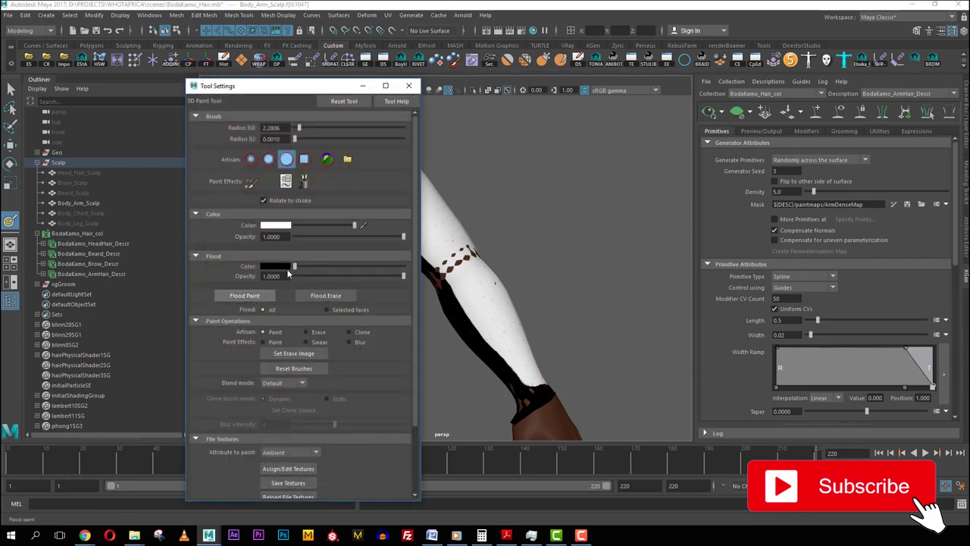
Paint the outer upper arm white from below the shoulder to the elbow using reflected strokes.
{"action": "left_click", "coordinate": [409, 86]}
{"action": "mouse_move", "coordinate": [447, 220]}
{"action": "left_mouse_down", "text": "alt"}
{"action": "mouse_move", "coordinate": [431, 238]}
{"action": "mouse_move", "coordinate": [364, 136]}
{"action": "left_mouse_up", "text": "alt"}
{"action": "mouse_move", "coordinate": [390, 169]}
{"action": "left_mouse_down"}
{"action": "mouse_move", "coordinate": [380, 185]}
{"action": "mouse_move", "coordinate": [386, 231]}
{"action": "left_mouse_up"}
{"action": "key", "text": "ctrl+z"}
{"action": "key", "text": "ctrl+z"}
{"action": "mouse_move", "coordinate": [384, 177]}
{"action": "left_mouse_down"}
{"action": "mouse_move", "coordinate": [417, 259]}
{"action": "mouse_move", "coordinate": [445, 287]}
{"action": "mouse_move", "coordinate": [451, 277]}
{"action": "left_mouse_up"}
{"action": "mouse_move", "coordinate": [439, 254]}
{"action": "left_mouse_down", "text": "alt"}
{"action": "mouse_move", "coordinate": [368, 155]}
{"action": "mouse_move", "coordinate": [348, 152]}
{"action": "left_mouse_up", "text": "alt"}
{"action": "mouse_move", "coordinate": [375, 188]}
{"action": "left_mouse_down"}
{"action": "mouse_move", "coordinate": [405, 159]}
{"action": "mouse_move", "coordinate": [395, 159]}
{"action": "mouse_move", "coordinate": [441, 193]}
{"action": "mouse_move", "coordinate": [407, 276]}
{"action": "mouse_move", "coordinate": [402, 182]}
{"action": "mouse_move", "coordinate": [428, 170]}
{"action": "mouse_move", "coordinate": [412, 250]}
{"action": "mouse_move", "coordinate": [409, 217]}
{"action": "mouse_move", "coordinate": [431, 229]}
{"action": "left_mouse_up"}
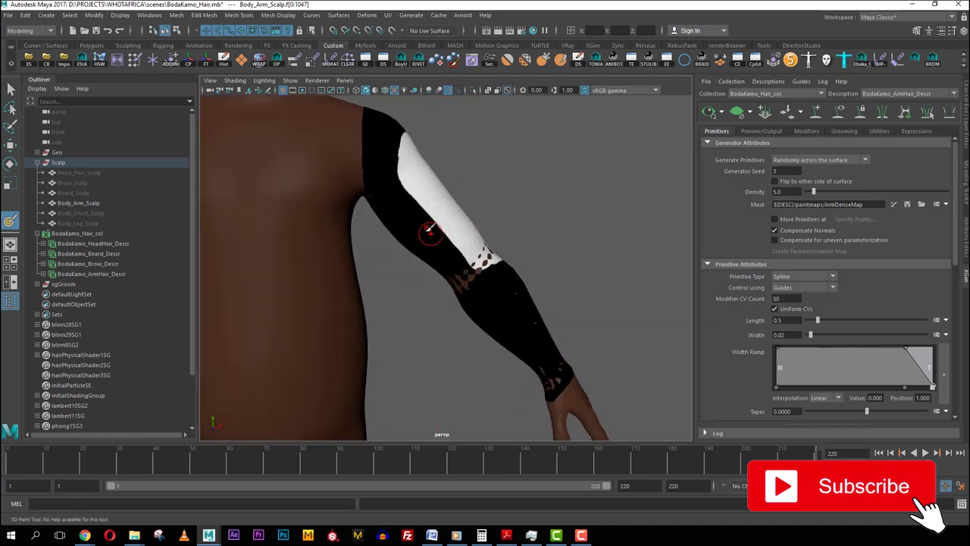
Paint the elbow, the outer and back forearm and the rest of the outer arm white down to the wrist.
{"action": "middle_click_drag", "start_coordinate": [431, 230], "coordinate": [397, 212], "text": "alt"}
{"action": "right_click_drag", "start_coordinate": [396, 212], "coordinate": [450, 239], "text": "alt"}
{"action": "mouse_move", "coordinate": [450, 240]}
{"action": "left_mouse_down", "text": "alt"}
{"action": "mouse_move", "coordinate": [379, 212]}
{"action": "mouse_move", "coordinate": [447, 333]}
{"action": "mouse_move", "coordinate": [455, 331]}
{"action": "left_mouse_up", "text": "alt"}
{"action": "mouse_move", "coordinate": [453, 321]}
{"action": "left_mouse_down", "text": "alt"}
{"action": "mouse_move", "coordinate": [387, 309]}
{"action": "mouse_move", "coordinate": [429, 247]}
{"action": "mouse_move", "coordinate": [408, 206]}
{"action": "left_mouse_up", "text": "alt"}
{"action": "left_click_drag", "start_coordinate": [407, 205], "coordinate": [426, 210], "text": "alt"}
{"action": "mouse_move", "coordinate": [413, 206]}
{"action": "left_mouse_down"}
{"action": "mouse_move", "coordinate": [405, 267]}
{"action": "mouse_move", "coordinate": [369, 294]}
{"action": "mouse_move", "coordinate": [444, 235]}
{"action": "mouse_move", "coordinate": [507, 132]}
{"action": "mouse_move", "coordinate": [475, 216]}
{"action": "mouse_move", "coordinate": [408, 275]}
{"action": "left_mouse_up"}
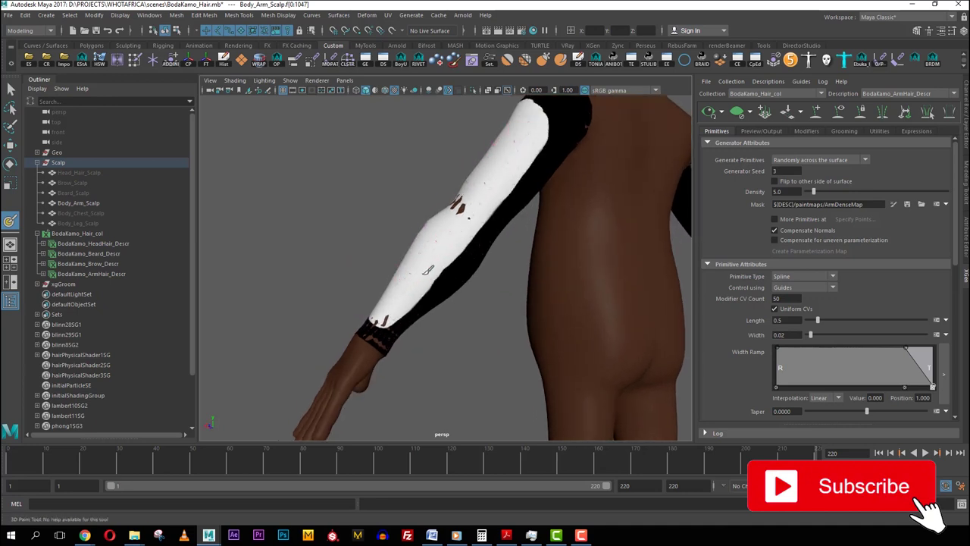
Open the 3D Paint Tool settings and switch to the Paint Effects Blur operation.
{"action": "left_click_drag", "start_coordinate": [469, 261], "coordinate": [561, 254], "text": "alt"}
{"action": "middle_click_drag", "start_coordinate": [345, 164], "coordinate": [400, 213], "text": "alt"}
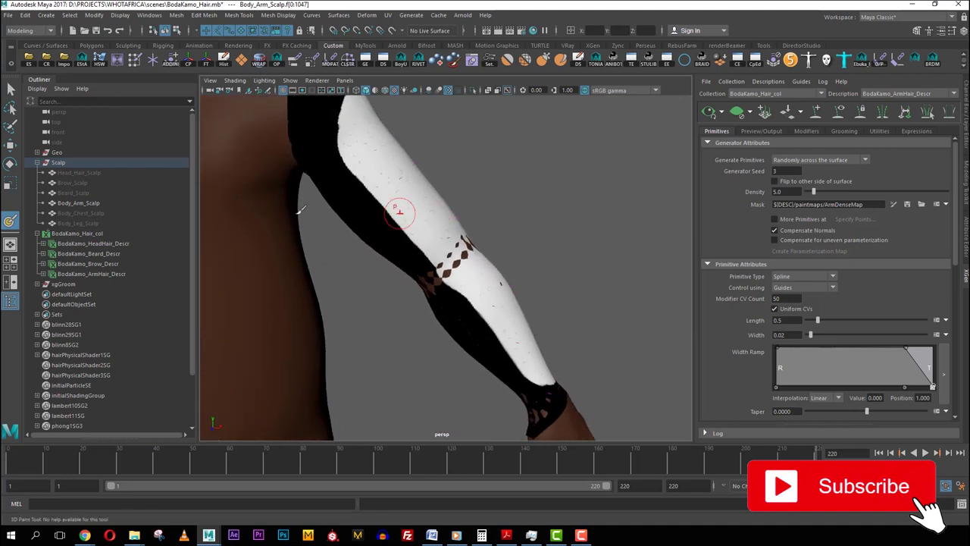
{"action": "double_click", "coordinate": [18, 219]}
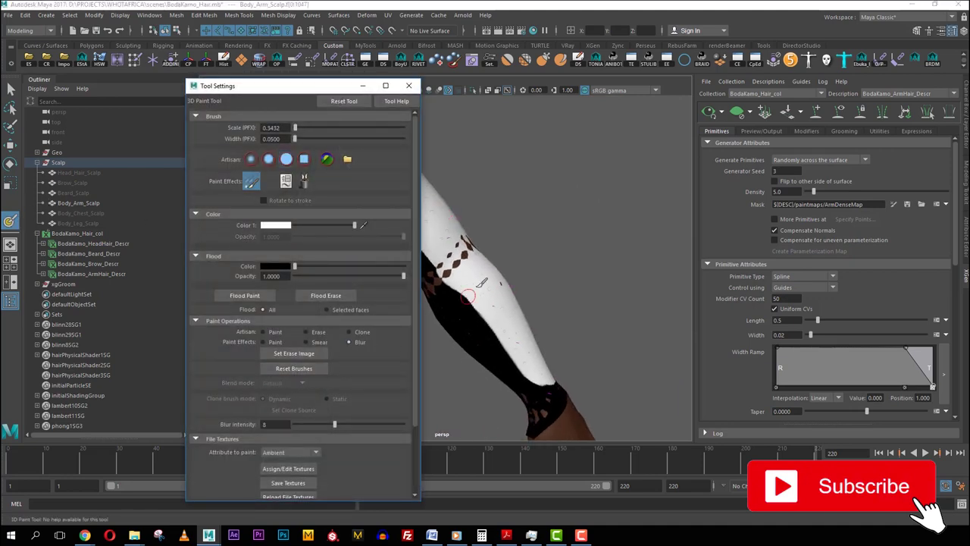
{"action": "middle_click_drag", "start_coordinate": [476, 288], "coordinate": [546, 277], "text": "alt"}
{"action": "scroll", "coordinate": [479, 195], "scroll_direction": "down", "scroll_amount": 3}
{"action": "left_click_drag", "start_coordinate": [472, 182], "coordinate": [461, 172], "text": "alt"}
{"action": "middle_click_drag", "start_coordinate": [461, 172], "coordinate": [500, 208], "text": "alt"}
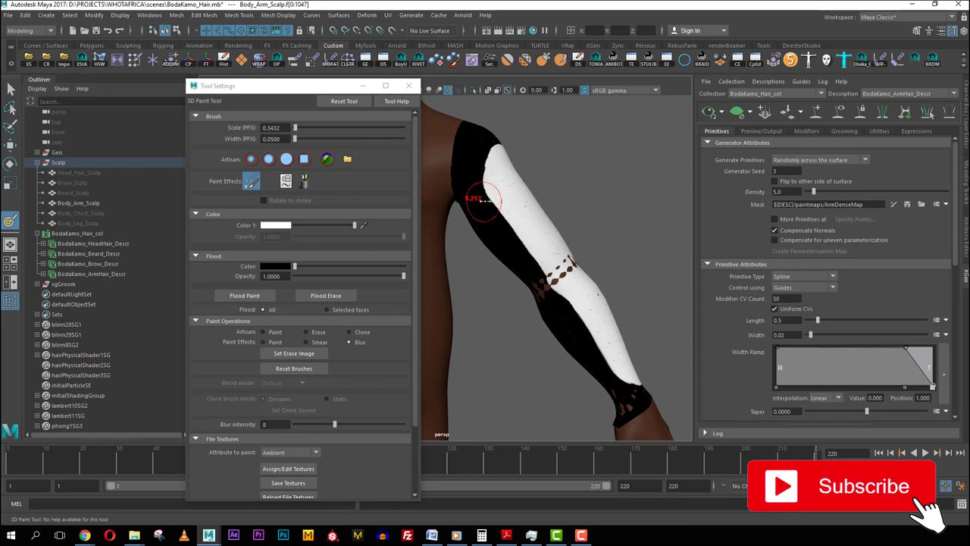
Blur the white mask's front edge along the arm and its edge at the wrist with a brush scale of about 0.63.
{"action": "left_click_drag", "start_coordinate": [493, 188], "coordinate": [606, 353]}
{"action": "left_click_drag", "start_coordinate": [646, 380], "coordinate": [548, 353], "text": "alt"}
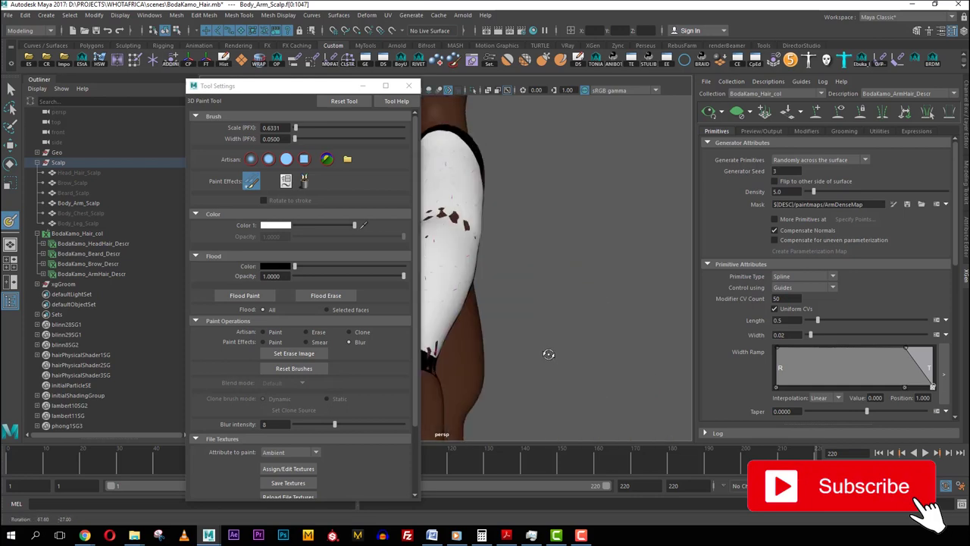
{"action": "middle_click_drag", "start_coordinate": [547, 353], "coordinate": [645, 304], "text": "alt"}
{"action": "mouse_move", "coordinate": [644, 305]}
{"action": "left_mouse_down", "text": "alt"}
{"action": "mouse_move", "coordinate": [550, 322]}
{"action": "mouse_move", "coordinate": [555, 342]}
{"action": "mouse_move", "coordinate": [539, 340]}
{"action": "left_mouse_up", "text": "alt"}
{"action": "middle_click_drag", "start_coordinate": [539, 340], "coordinate": [572, 330], "text": "alt"}
{"action": "mouse_move", "coordinate": [461, 306]}
{"action": "left_mouse_down"}
{"action": "mouse_move", "coordinate": [495, 321]}
{"action": "mouse_move", "coordinate": [460, 294]}
{"action": "left_mouse_up"}
{"action": "middle_click_drag", "start_coordinate": [459, 294], "coordinate": [496, 320], "text": "alt"}
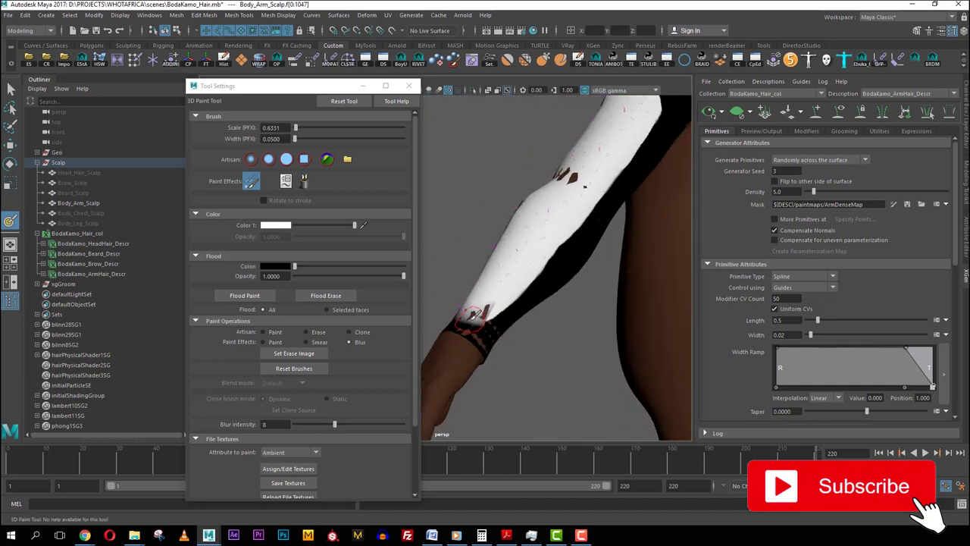
Try to blur the mask edge along the back of the forearm and undo the recent blur strokes.
{"action": "mouse_move", "coordinate": [464, 324]}
{"action": "left_mouse_down"}
{"action": "mouse_move", "coordinate": [500, 307]}
{"action": "mouse_move", "coordinate": [560, 243]}
{"action": "mouse_move", "coordinate": [523, 285]}
{"action": "mouse_move", "coordinate": [521, 309]}
{"action": "left_mouse_up"}
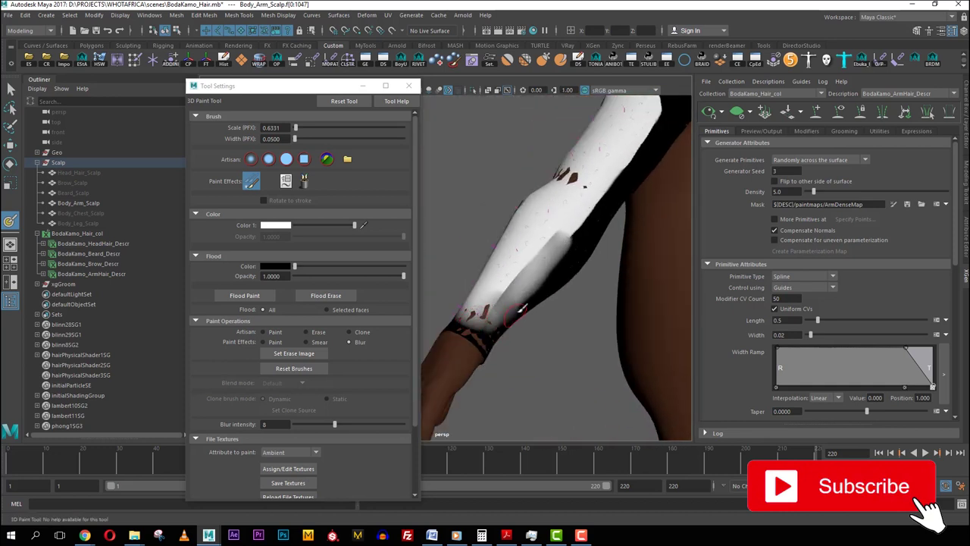
{"action": "mouse_move", "coordinate": [540, 266]}
{"action": "left_mouse_down", "text": "alt"}
{"action": "mouse_move", "coordinate": [514, 259]}
{"action": "mouse_move", "coordinate": [471, 324]}
{"action": "left_mouse_up", "text": "alt"}
{"action": "key", "text": "ctrl+z"}
{"action": "key", "text": "ctrl+z"}
{"action": "key", "text": "ctrl+z"}
{"action": "key", "text": "ctrl+z"}
Blur the mask's back edge from the wrist up along the forearm and upper arm.
{"action": "mouse_move", "coordinate": [538, 261]}
{"action": "left_mouse_down", "text": "alt"}
{"action": "mouse_move", "coordinate": [507, 291]}
{"action": "mouse_move", "coordinate": [565, 204]}
{"action": "left_mouse_up", "text": "alt"}
{"action": "middle_click_drag", "start_coordinate": [565, 204], "coordinate": [508, 309], "text": "alt"}
{"action": "mouse_move", "coordinate": [508, 317]}
{"action": "left_mouse_down"}
{"action": "mouse_move", "coordinate": [571, 240]}
{"action": "mouse_move", "coordinate": [578, 226]}
{"action": "mouse_move", "coordinate": [551, 257]}
{"action": "mouse_move", "coordinate": [585, 207]}
{"action": "mouse_move", "coordinate": [587, 158]}
{"action": "left_mouse_up"}
{"action": "left_click_drag", "start_coordinate": [596, 211], "coordinate": [595, 232], "text": "alt"}
{"action": "middle_click_drag", "start_coordinate": [595, 232], "coordinate": [561, 275], "text": "alt"}
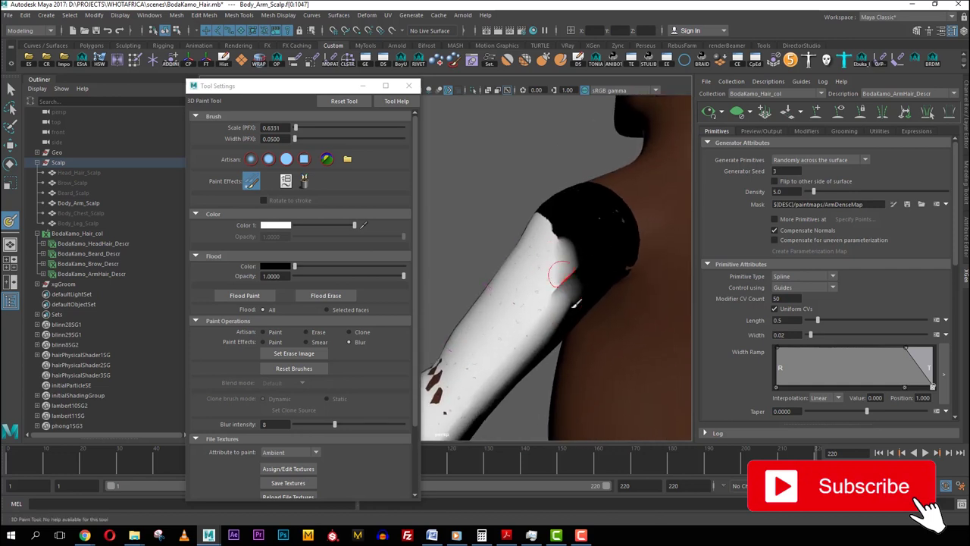
Undo the last blur stroke and blur the mask's upper edge around the shoulder.
{"action": "key", "text": "ctrl+z"}
{"action": "mouse_move", "coordinate": [578, 300]}
{"action": "left_mouse_down"}
{"action": "mouse_move", "coordinate": [554, 220]}
{"action": "mouse_move", "coordinate": [606, 258]}
{"action": "left_mouse_up"}
{"action": "middle_click_drag", "start_coordinate": [606, 258], "coordinate": [530, 305], "text": "alt"}
{"action": "scroll", "coordinate": [534, 305], "scroll_direction": "up", "scroll_amount": 2}
{"action": "mouse_move", "coordinate": [570, 257]}
{"action": "left_mouse_down"}
{"action": "mouse_move", "coordinate": [538, 227]}
{"action": "mouse_move", "coordinate": [562, 240]}
{"action": "left_mouse_up"}
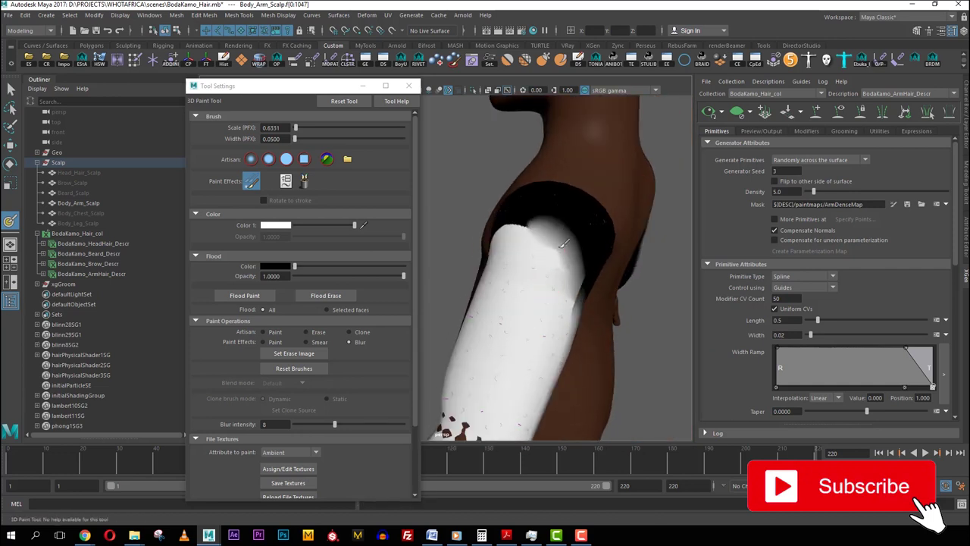
{"action": "left_click_drag", "start_coordinate": [492, 266], "coordinate": [548, 261], "text": "alt"}
{"action": "middle_click_drag", "start_coordinate": [528, 232], "coordinate": [520, 252], "text": "alt"}
{"action": "mouse_move", "coordinate": [536, 234]}
{"action": "left_mouse_down"}
{"action": "mouse_move", "coordinate": [485, 242]}
{"action": "mouse_move", "coordinate": [466, 279]}
{"action": "left_mouse_up"}
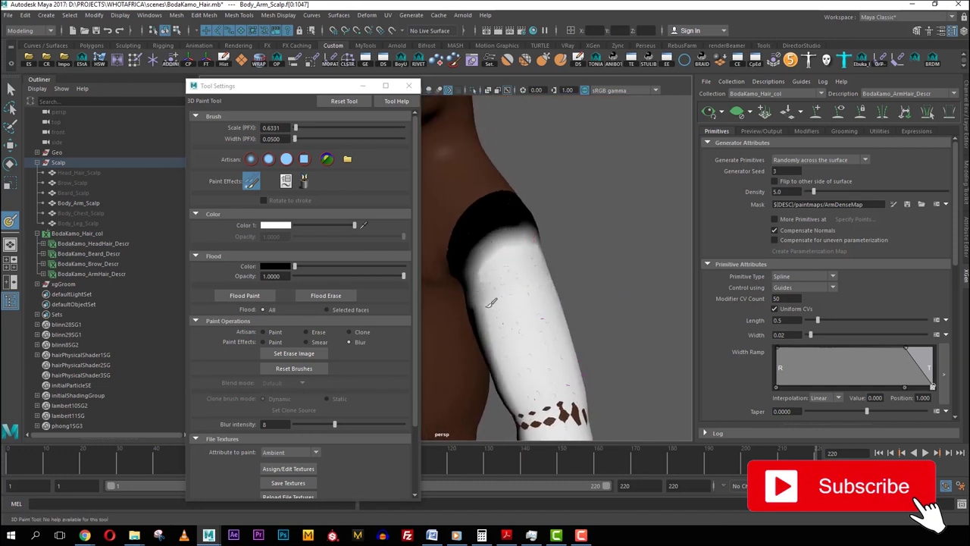
Hide Body_Arm_Scalp.
{"action": "right_click_drag", "start_coordinate": [521, 295], "coordinate": [489, 307], "text": "alt"}
{"action": "left_click_drag", "start_coordinate": [489, 305], "coordinate": [633, 276], "text": "alt"}
{"action": "right_click_drag", "start_coordinate": [633, 275], "coordinate": [548, 316], "text": "alt"}
{"action": "left_click_drag", "start_coordinate": [542, 316], "coordinate": [576, 304], "text": "alt"}
{"action": "middle_click_drag", "start_coordinate": [576, 303], "coordinate": [614, 273], "text": "alt"}
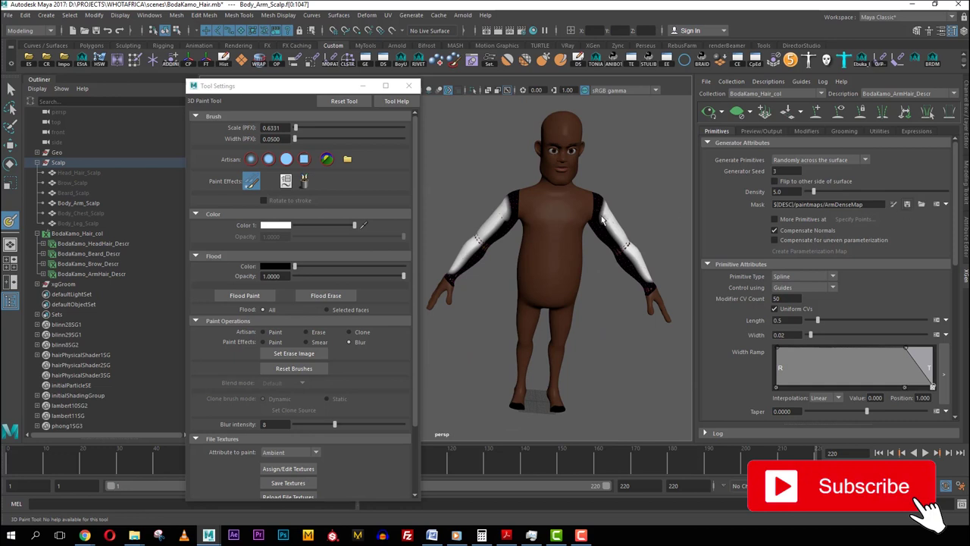
{"action": "left_click_drag", "start_coordinate": [569, 231], "coordinate": [533, 232], "text": "alt"}
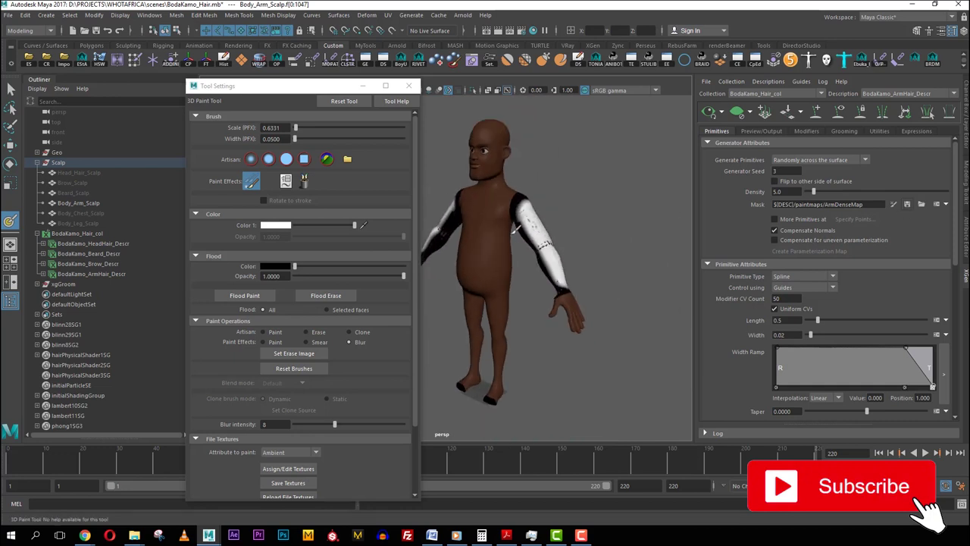
{"action": "left_click", "coordinate": [80, 203]}
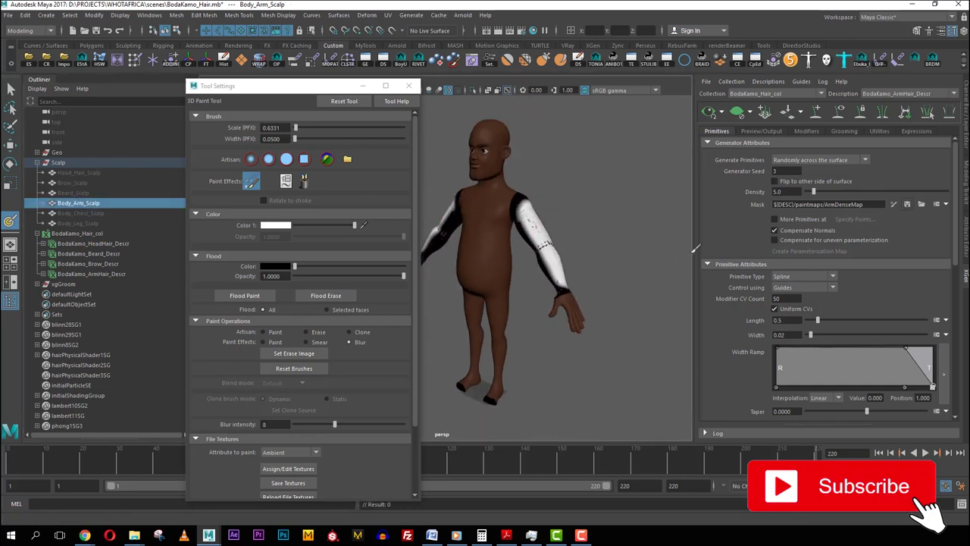
{"action": "key", "text": "ctrl+h"}
Examine the hair coverage and guides along the groomed arm from the shoulder to the wrist.
{"action": "right_click_drag", "start_coordinate": [485, 228], "coordinate": [550, 228], "text": "alt"}
{"action": "middle_click_drag", "start_coordinate": [549, 227], "coordinate": [447, 231], "text": "alt"}
{"action": "mouse_move", "coordinate": [527, 231]}
{"action": "left_mouse_down", "text": "alt"}
{"action": "mouse_move", "coordinate": [490, 233]}
{"action": "mouse_move", "coordinate": [517, 228]}
{"action": "left_mouse_up", "text": "alt"}
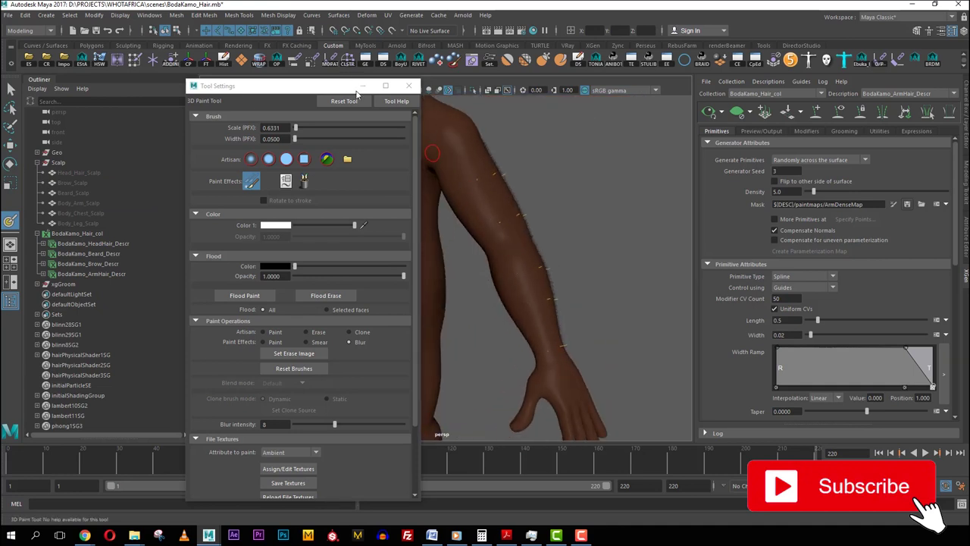
{"action": "right_click_drag", "start_coordinate": [489, 234], "coordinate": [542, 241], "text": "alt"}
{"action": "left_click_drag", "start_coordinate": [543, 241], "coordinate": [576, 228], "text": "alt"}
{"action": "mouse_move", "coordinate": [576, 229]}
{"action": "middle_mouse_down", "text": "alt"}
{"action": "mouse_move", "coordinate": [556, 223]}
{"action": "mouse_move", "coordinate": [552, 303]}
{"action": "middle_mouse_up", "text": "alt"}
{"action": "left_click_drag", "start_coordinate": [552, 303], "coordinate": [476, 169], "text": "alt"}
{"action": "middle_click_drag", "start_coordinate": [477, 169], "coordinate": [507, 217], "text": "alt"}
{"action": "mouse_move", "coordinate": [507, 217]}
{"action": "left_mouse_down", "text": "alt"}
{"action": "mouse_move", "coordinate": [500, 340]}
{"action": "mouse_move", "coordinate": [512, 297]}
{"action": "left_mouse_up", "text": "alt"}
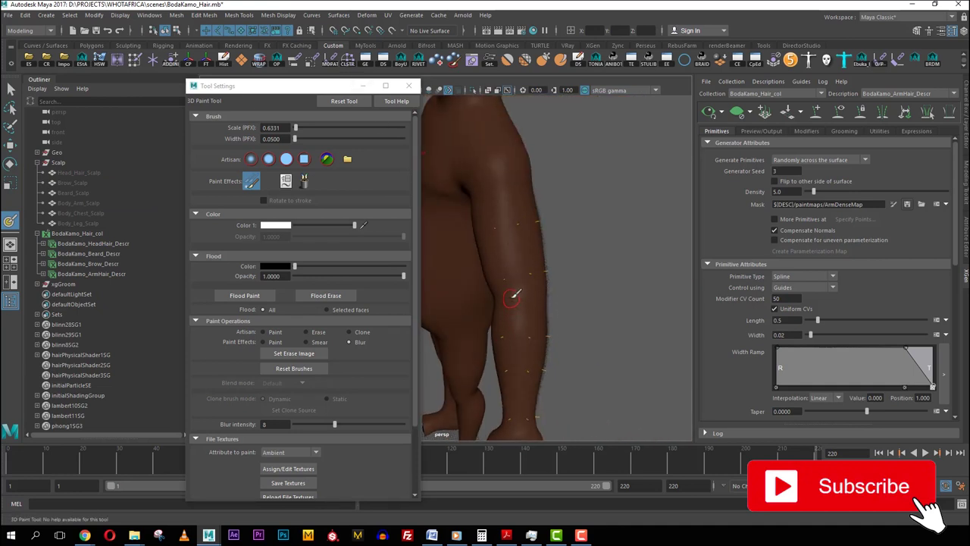
{"action": "right_click_drag", "start_coordinate": [512, 297], "coordinate": [485, 285], "text": "alt"}
{"action": "middle_click_drag", "start_coordinate": [485, 285], "coordinate": [502, 275], "text": "alt"}
{"action": "right_click_drag", "start_coordinate": [502, 275], "coordinate": [527, 274], "text": "alt"}
{"action": "left_click_drag", "start_coordinate": [526, 275], "coordinate": [558, 284], "text": "alt"}
{"action": "right_click_drag", "start_coordinate": [558, 284], "coordinate": [602, 299], "text": "alt"}
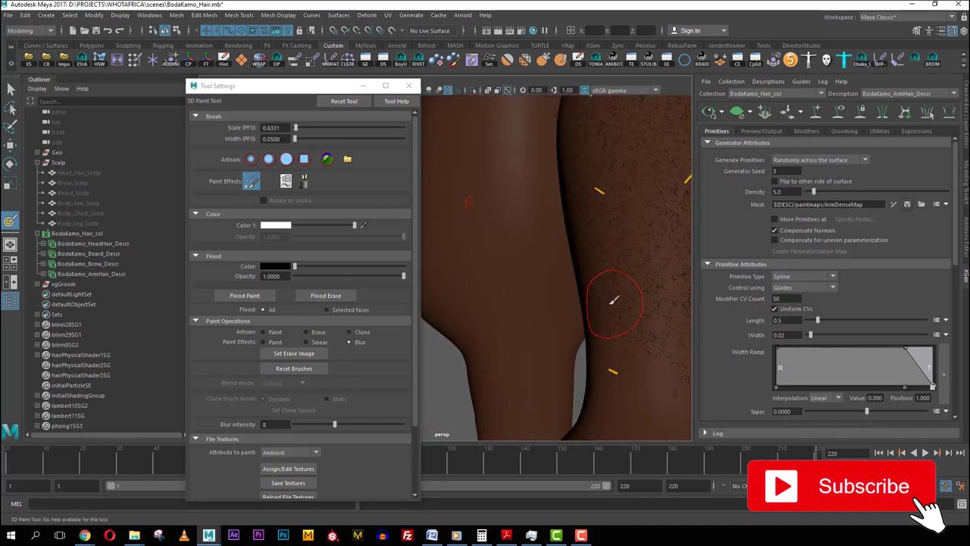
{"action": "right_click_drag", "start_coordinate": [648, 293], "coordinate": [635, 281], "text": "alt"}
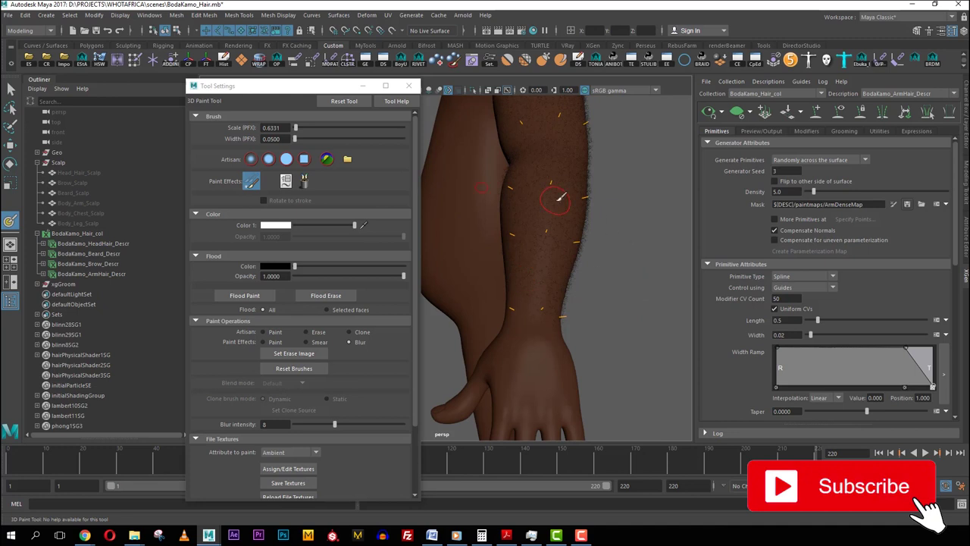
{"action": "middle_click_drag", "start_coordinate": [552, 216], "coordinate": [552, 281], "text": "alt"}
{"action": "left_click_drag", "start_coordinate": [552, 281], "coordinate": [608, 323], "text": "alt"}
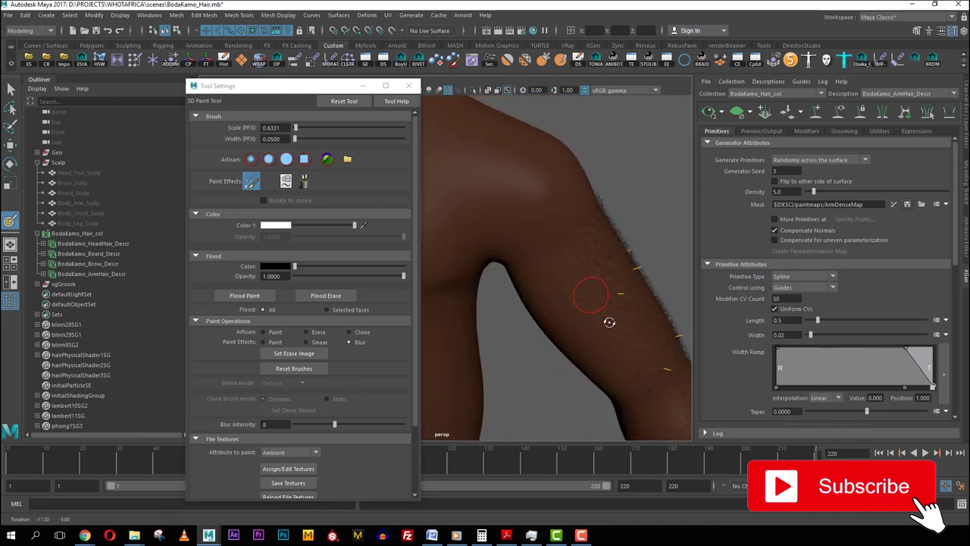
{"action": "right_click_drag", "start_coordinate": [608, 323], "coordinate": [591, 312], "text": "alt"}
{"action": "middle_click_drag", "start_coordinate": [591, 312], "coordinate": [605, 294], "text": "alt"}
Examine the opposite arm for hair and compare both arms on the full body.
{"action": "left_click_drag", "start_coordinate": [605, 294], "coordinate": [525, 269], "text": "alt"}
{"action": "scroll", "coordinate": [487, 278], "scroll_direction": "up", "scroll_amount": 6}
{"action": "scroll", "coordinate": [521, 268], "scroll_direction": "down", "scroll_amount": 6}
{"action": "middle_click_drag", "start_coordinate": [520, 268], "coordinate": [578, 253], "text": "alt"}
{"action": "left_click_drag", "start_coordinate": [578, 253], "coordinate": [605, 259], "text": "alt"}
{"action": "middle_click_drag", "start_coordinate": [605, 259], "coordinate": [594, 260], "text": "alt"}
{"action": "left_click_drag", "start_coordinate": [593, 260], "coordinate": [604, 259], "text": "alt"}
{"action": "scroll", "coordinate": [552, 227], "scroll_direction": "up", "scroll_amount": 5}
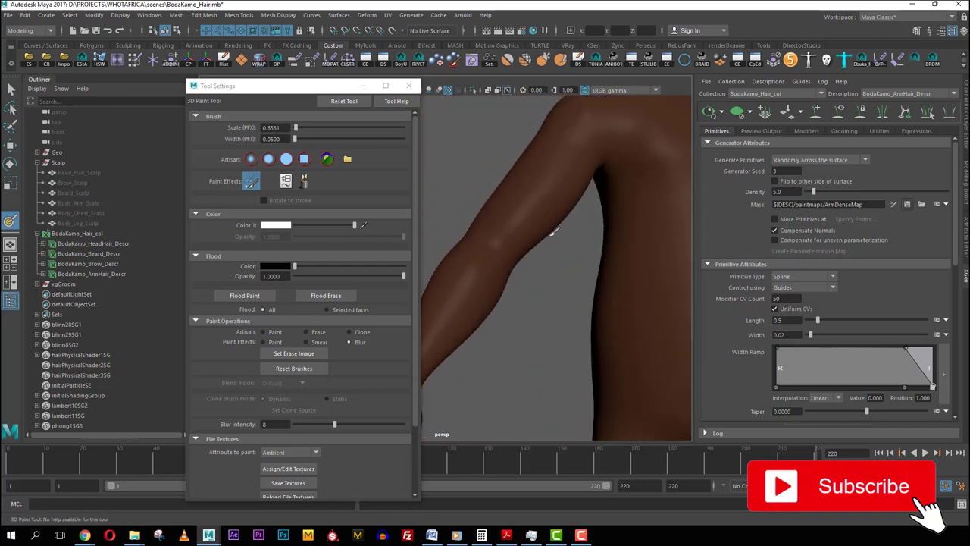
{"action": "scroll", "coordinate": [551, 232], "scroll_direction": "down", "scroll_amount": 6}
{"action": "left_click_drag", "start_coordinate": [550, 232], "coordinate": [604, 227], "text": "alt"}
{"action": "scroll", "coordinate": [559, 226], "scroll_direction": "down", "scroll_amount": 3}
Switch to the Select Tool and refresh the XGen preview of the arm hair.
{"action": "key", "text": "q"}
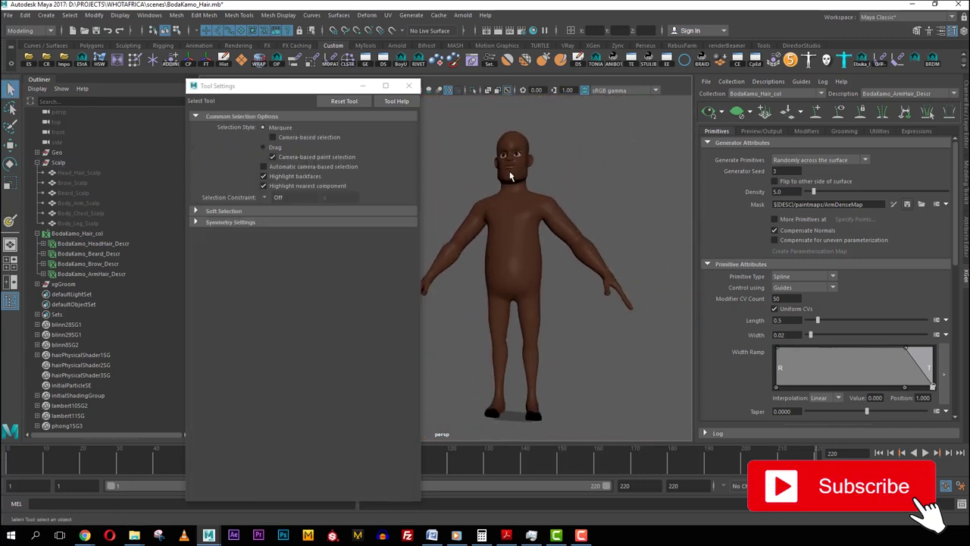
{"action": "left_click", "coordinate": [875, 112]}
{"action": "left_click", "coordinate": [710, 113]}
{"action": "left_click", "coordinate": [409, 87]}
Examine the refreshed arm hair on both arms and down to the wrist and hand.
{"action": "scroll", "coordinate": [454, 220], "scroll_direction": "up", "scroll_amount": 4}
{"action": "left_click_drag", "start_coordinate": [468, 254], "coordinate": [573, 281], "text": "alt"}
{"action": "scroll", "coordinate": [513, 268], "scroll_direction": "up", "scroll_amount": 5}
{"action": "scroll", "coordinate": [513, 268], "scroll_direction": "down", "scroll_amount": 5}
{"action": "scroll", "coordinate": [459, 290], "scroll_direction": "up", "scroll_amount": 4}
{"action": "scroll", "coordinate": [517, 288], "scroll_direction": "down", "scroll_amount": 5}
{"action": "scroll", "coordinate": [523, 281], "scroll_direction": "up", "scroll_amount": 5}
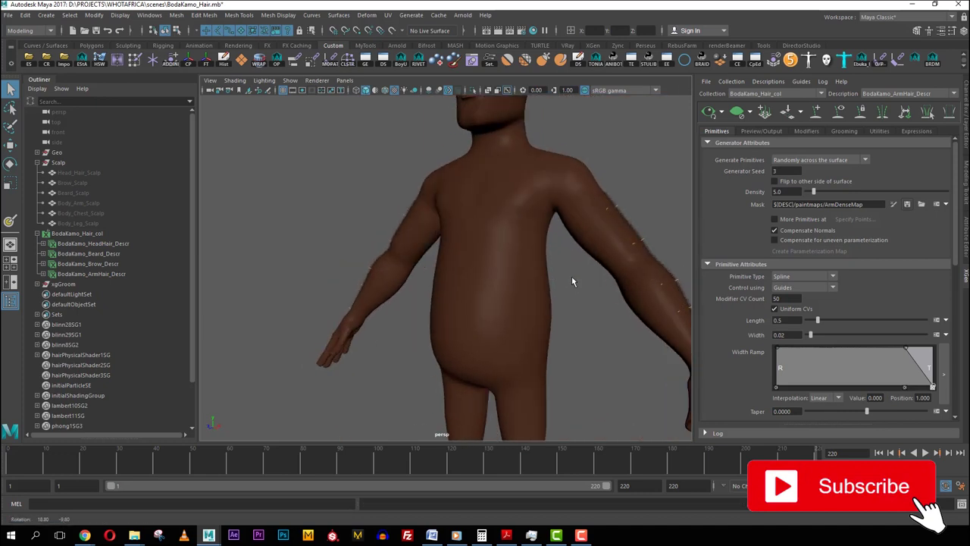
{"action": "middle_click_drag", "start_coordinate": [572, 281], "coordinate": [538, 290], "text": "alt"}
{"action": "scroll", "coordinate": [538, 290], "scroll_direction": "up", "scroll_amount": 2}
{"action": "mouse_move", "coordinate": [538, 290]}
{"action": "left_mouse_down", "text": "alt"}
{"action": "mouse_move", "coordinate": [515, 288]}
{"action": "mouse_move", "coordinate": [536, 291]}
{"action": "left_mouse_up", "text": "alt"}
{"action": "middle_click_drag", "start_coordinate": [536, 291], "coordinate": [503, 269], "text": "alt"}
{"action": "scroll", "coordinate": [503, 269], "scroll_direction": "up", "scroll_amount": 3}
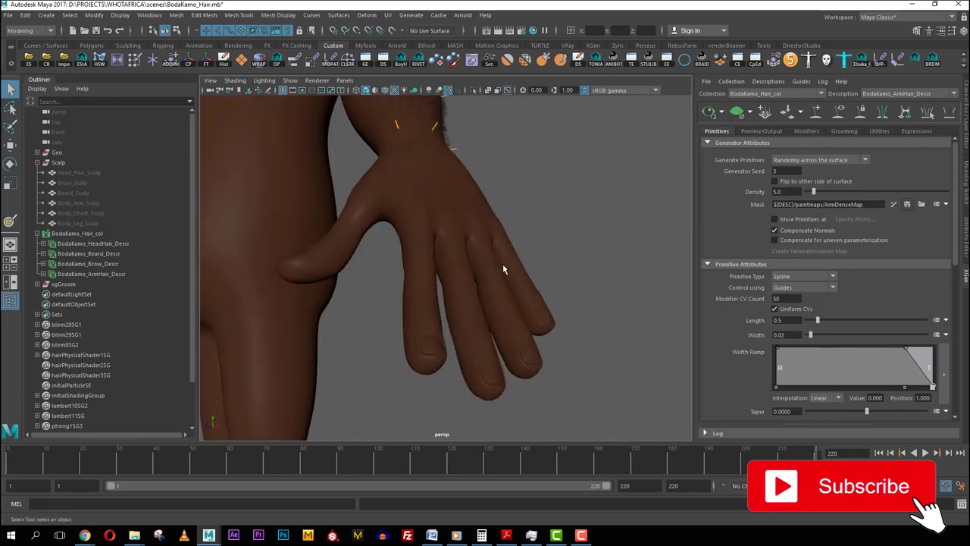
Examine the hand and the full body from the front, and save the scene.
{"action": "left_click_drag", "start_coordinate": [504, 269], "coordinate": [485, 277], "text": "alt"}
{"action": "scroll", "coordinate": [485, 277], "scroll_direction": "up", "scroll_amount": 4}
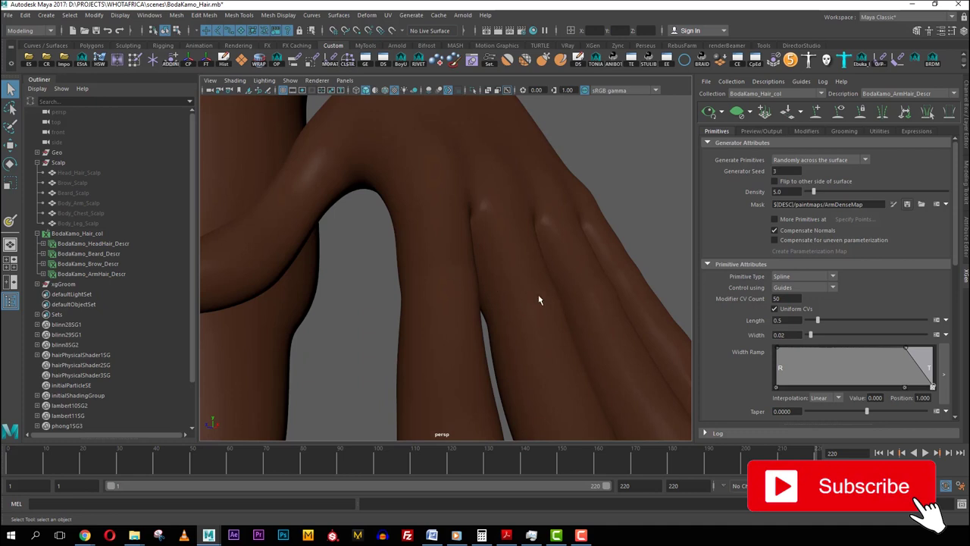
{"action": "right_click_drag", "start_coordinate": [633, 289], "coordinate": [463, 280], "text": "alt"}
{"action": "mouse_move", "coordinate": [440, 273]}
{"action": "left_mouse_down", "text": "alt"}
{"action": "mouse_move", "coordinate": [505, 288]}
{"action": "mouse_move", "coordinate": [489, 270]}
{"action": "mouse_move", "coordinate": [520, 268]}
{"action": "mouse_move", "coordinate": [429, 264]}
{"action": "mouse_move", "coordinate": [450, 271]}
{"action": "left_mouse_up", "text": "alt"}
{"action": "key", "text": "ctrl+s"}
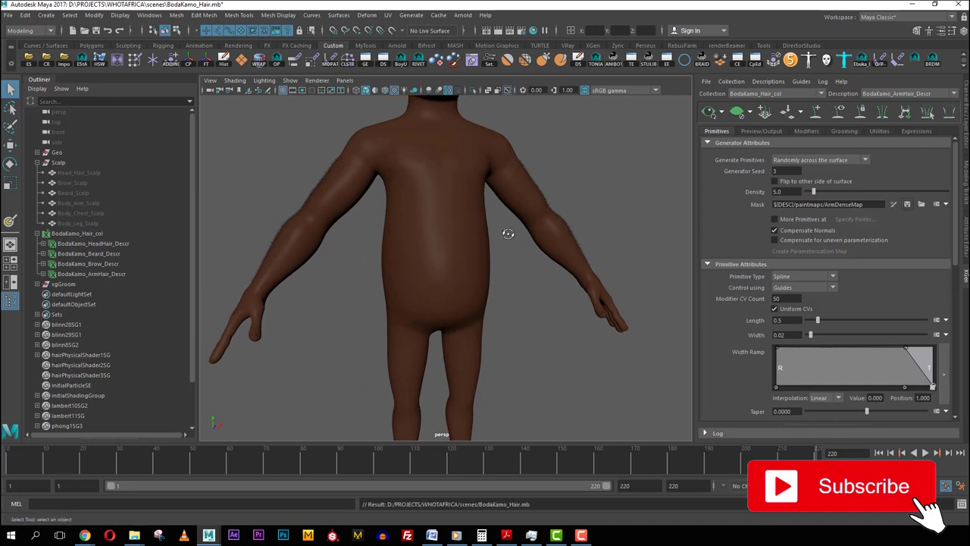
{"action": "left_click_drag", "start_coordinate": [508, 233], "coordinate": [485, 220], "text": "alt"}
{"action": "middle_click_drag", "start_coordinate": [457, 212], "coordinate": [520, 282], "text": "alt"}
{"action": "scroll", "coordinate": [520, 281], "scroll_direction": "up", "scroll_amount": 2}
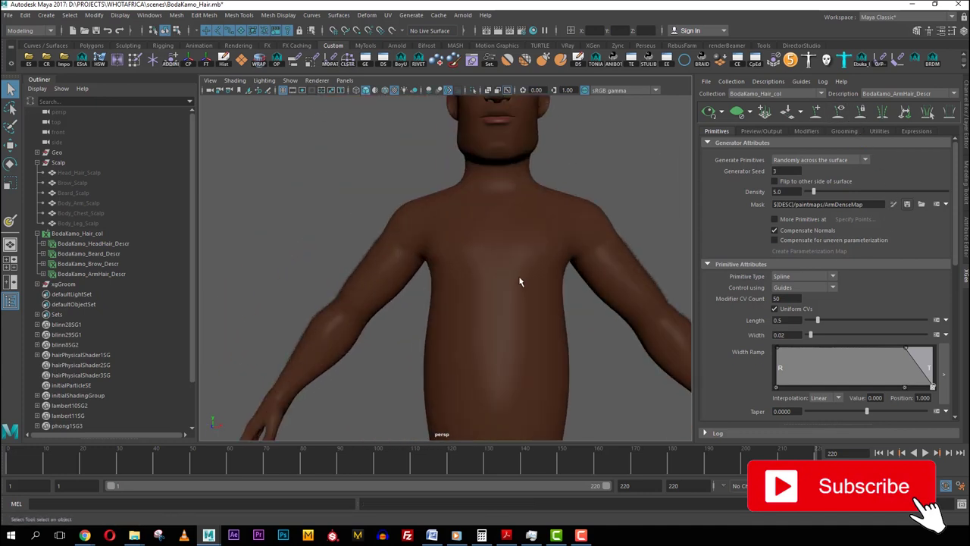
{"action": "scroll", "coordinate": [519, 281], "scroll_direction": "down", "scroll_amount": 4}
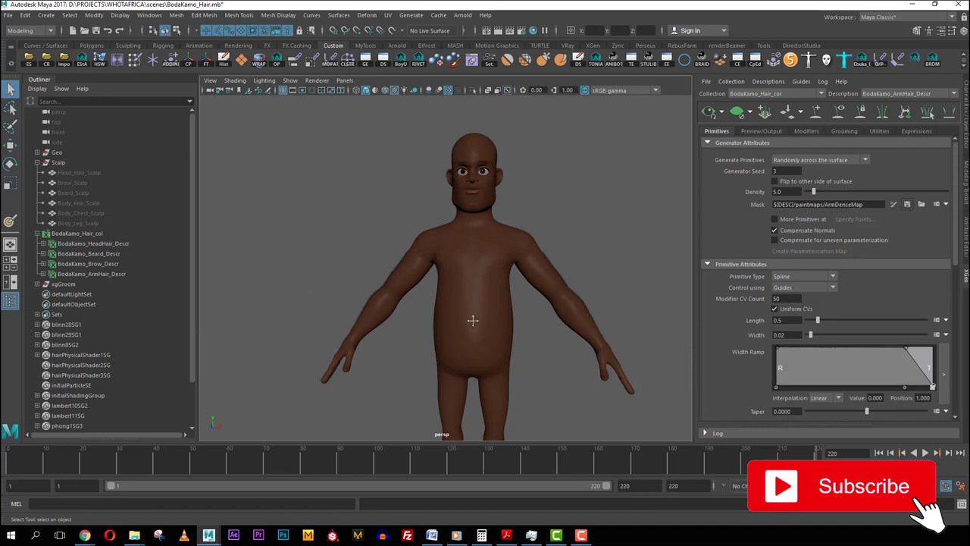
{"action": "scroll", "coordinate": [472, 319], "scroll_direction": "down", "scroll_amount": 2}
{"action": "key", "text": "ctrl+s"}
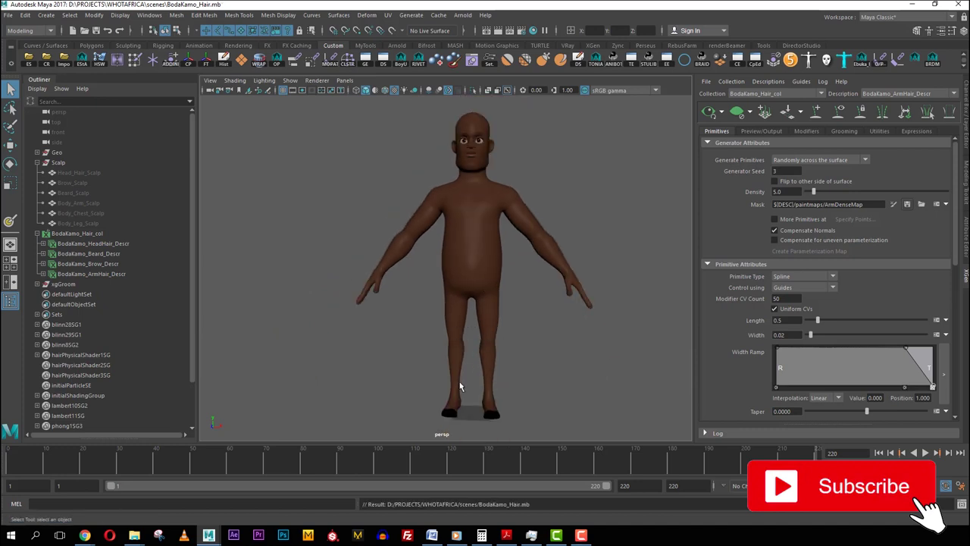
Unhide the Body_Chest_Scalp mesh and turn off its smooth mesh preview.
{"action": "left_click_drag", "start_coordinate": [459, 386], "coordinate": [524, 297], "text": "alt"}
{"action": "key", "text": "ctrl+s"}
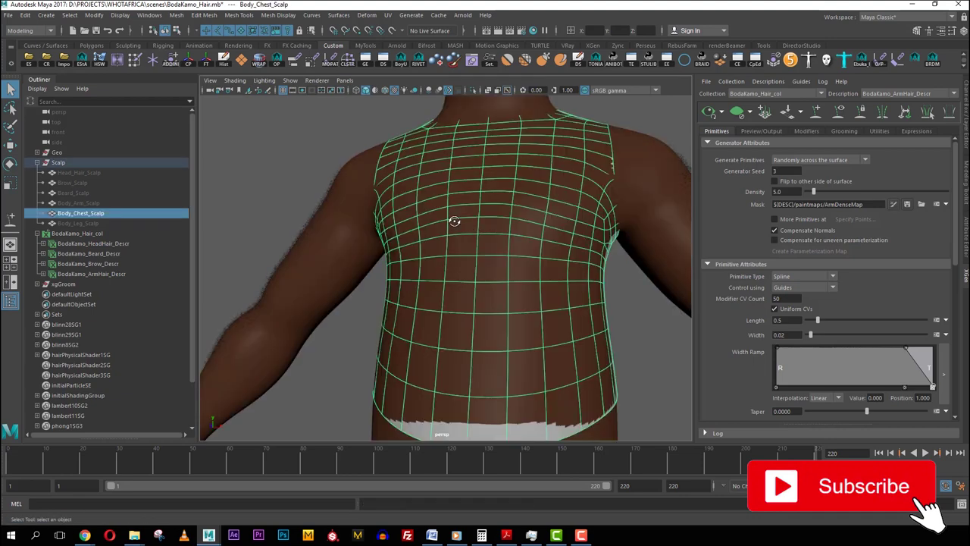
{"action": "left_click_drag", "start_coordinate": [453, 221], "coordinate": [475, 220], "text": "alt"}
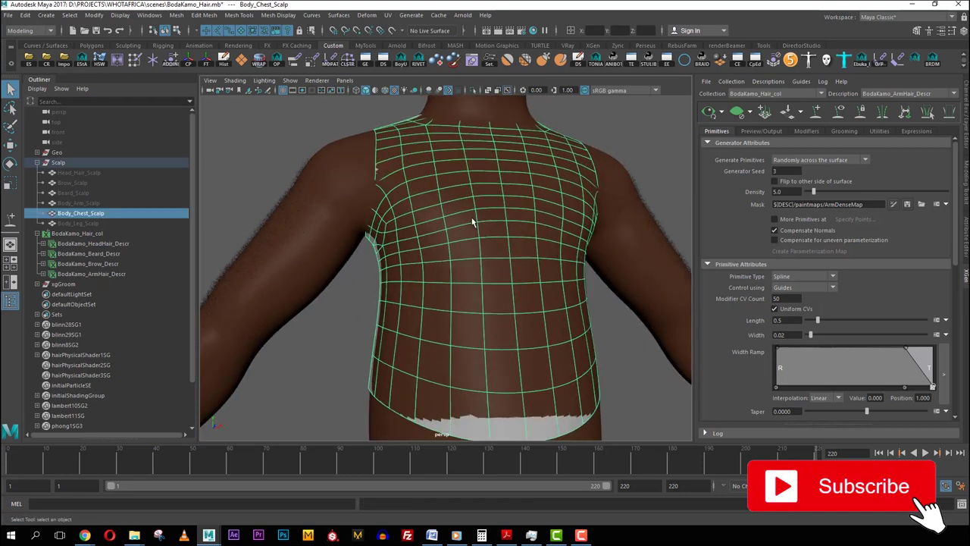
{"action": "right_click_drag", "start_coordinate": [475, 220], "coordinate": [456, 256], "text": "alt"}
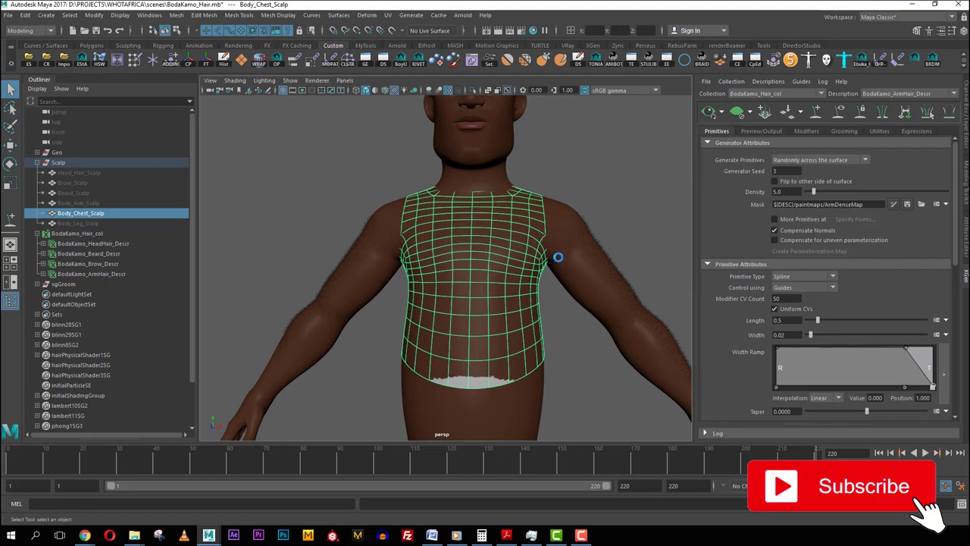
{"action": "right_click_drag", "start_coordinate": [464, 244], "coordinate": [487, 248], "text": "alt"}
{"action": "left_click_drag", "start_coordinate": [487, 248], "coordinate": [479, 255], "text": "alt"}
{"action": "key", "text": "1"}
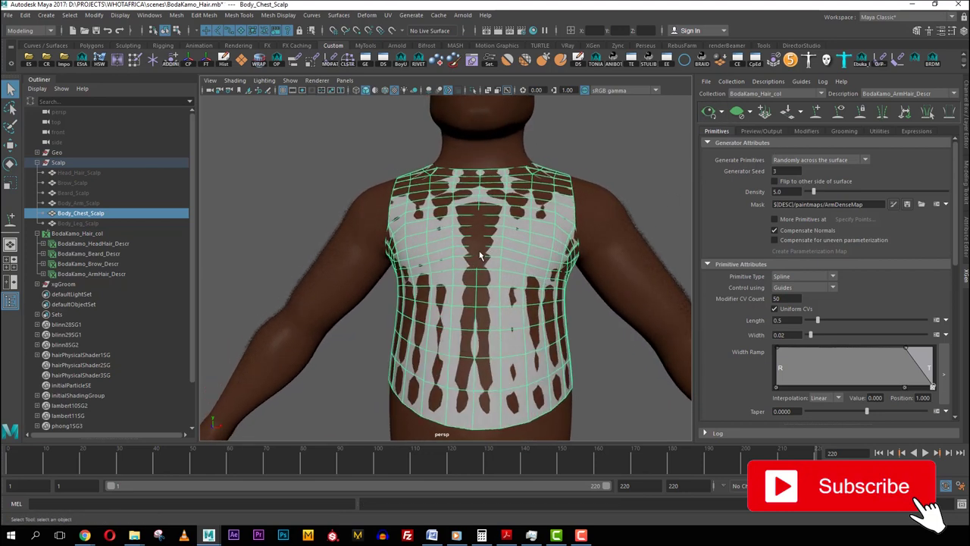
Create the spline description BodaKamo_ChestHair_Descr on the chest scalp in BodaKamo_Hair_col, generated randomly and controlled by placing and shaping guides.
{"action": "right_click_drag", "start_coordinate": [479, 256], "coordinate": [525, 251], "text": "alt"}
{"action": "left_click_drag", "start_coordinate": [525, 251], "coordinate": [565, 234], "text": "alt"}
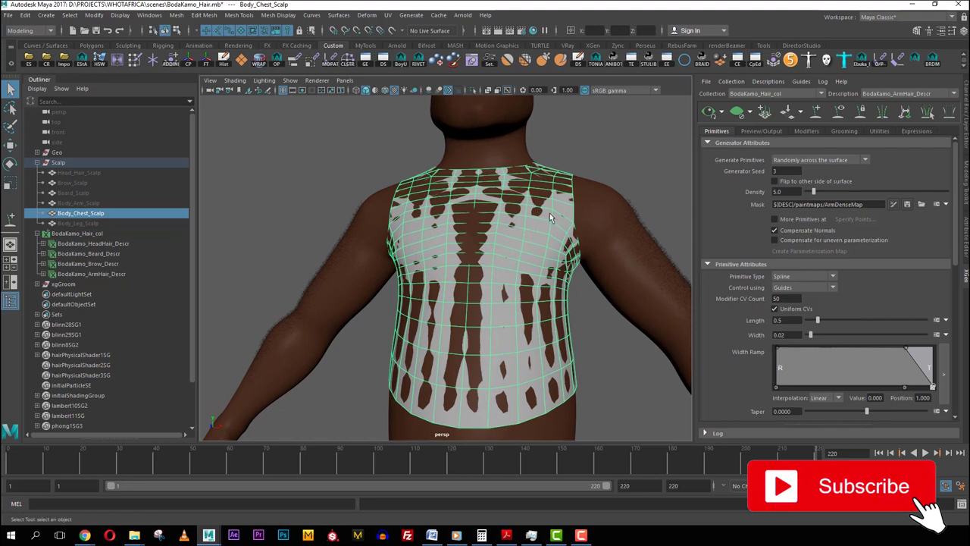
{"action": "left_click", "coordinate": [768, 81]}
{"action": "left_click", "coordinate": [781, 96]}
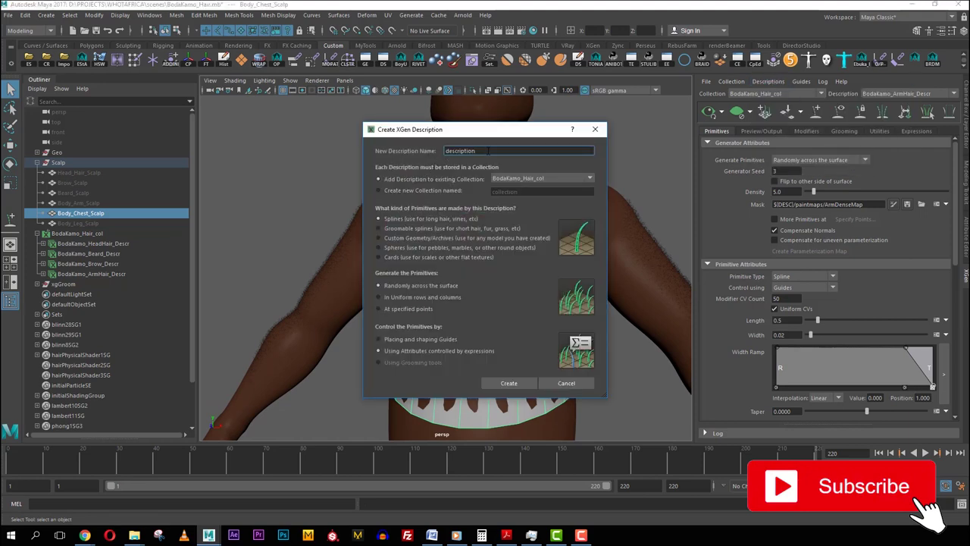
{"action": "type", "text": "BodaKamo_ChestHair_Descr"}
{"action": "left_click", "coordinate": [393, 336]}
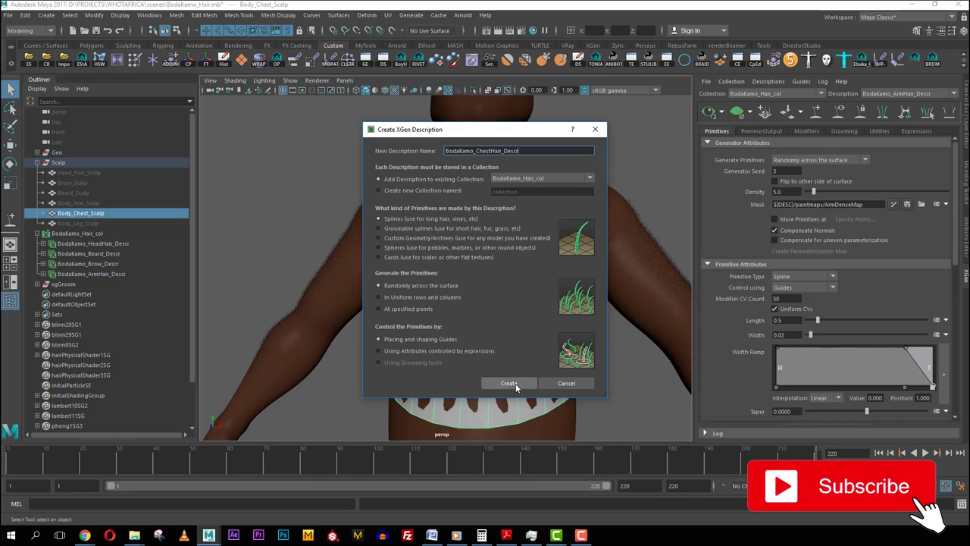
{"action": "left_click", "coordinate": [516, 383]}
Place XGen guides down the centre of the chest scalp, showing the wireframe on shaded only while placing them.
{"action": "left_click_drag", "start_coordinate": [483, 229], "coordinate": [451, 248], "text": "alt"}
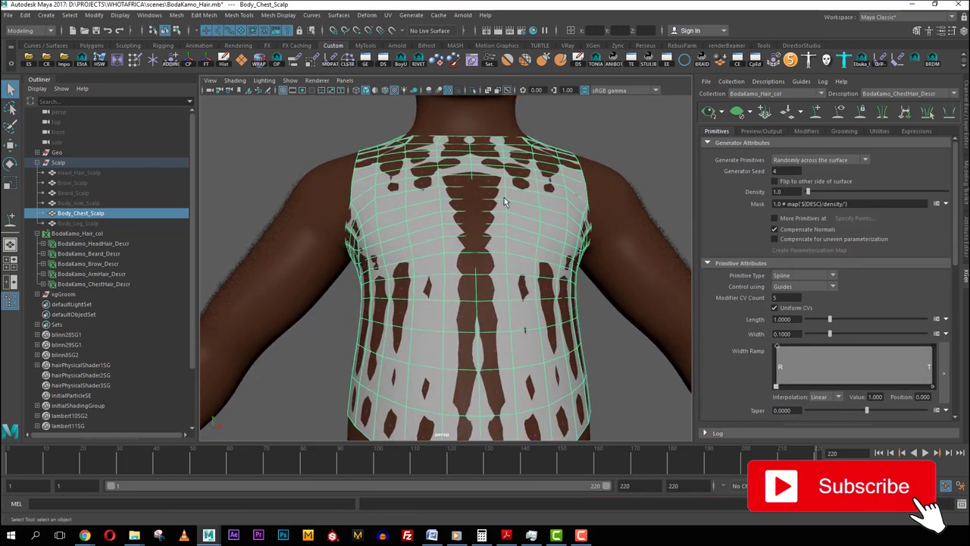
{"action": "left_click_drag", "start_coordinate": [529, 178], "coordinate": [517, 194], "text": "alt"}
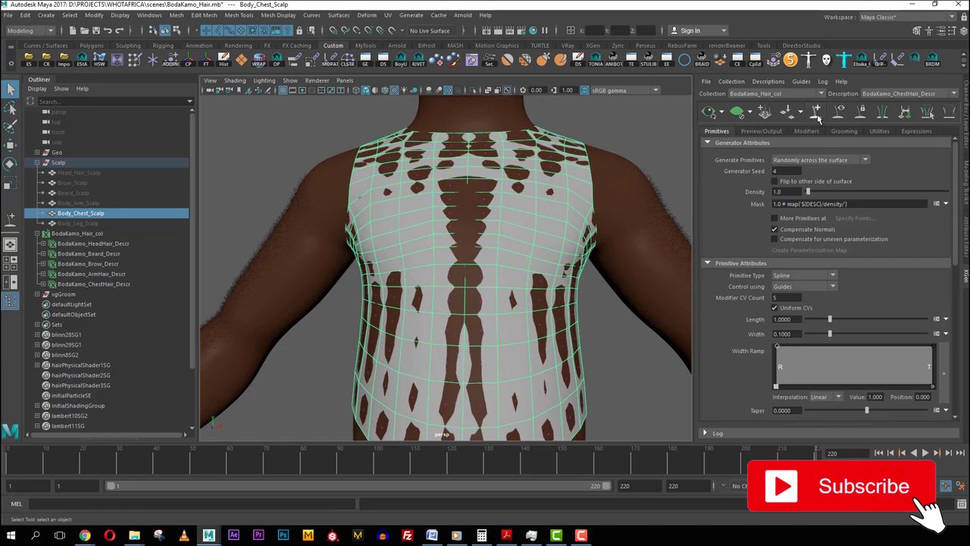
{"action": "left_click_drag", "start_coordinate": [460, 217], "coordinate": [468, 178], "text": "alt"}
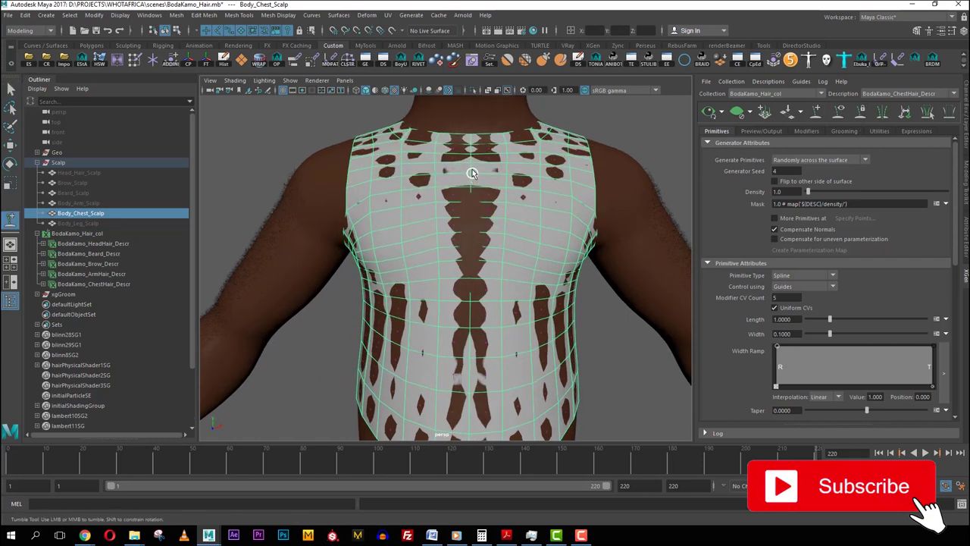
{"action": "left_click", "coordinate": [471, 154]}
{"action": "left_click_drag", "start_coordinate": [540, 233], "coordinate": [506, 206], "text": "alt"}
{"action": "left_click", "coordinate": [394, 91]}
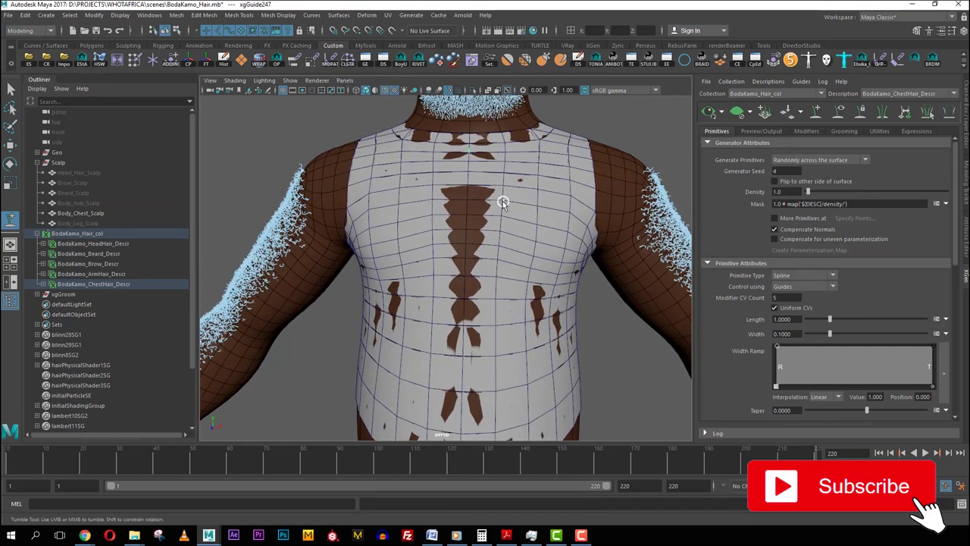
{"action": "left_click", "coordinate": [463, 249]}
{"action": "left_click_drag", "start_coordinate": [497, 301], "coordinate": [535, 186], "text": "alt"}
{"action": "middle_click_drag", "start_coordinate": [536, 186], "coordinate": [534, 184], "text": "alt"}
{"action": "left_click_drag", "start_coordinate": [535, 184], "coordinate": [574, 138], "text": "alt"}
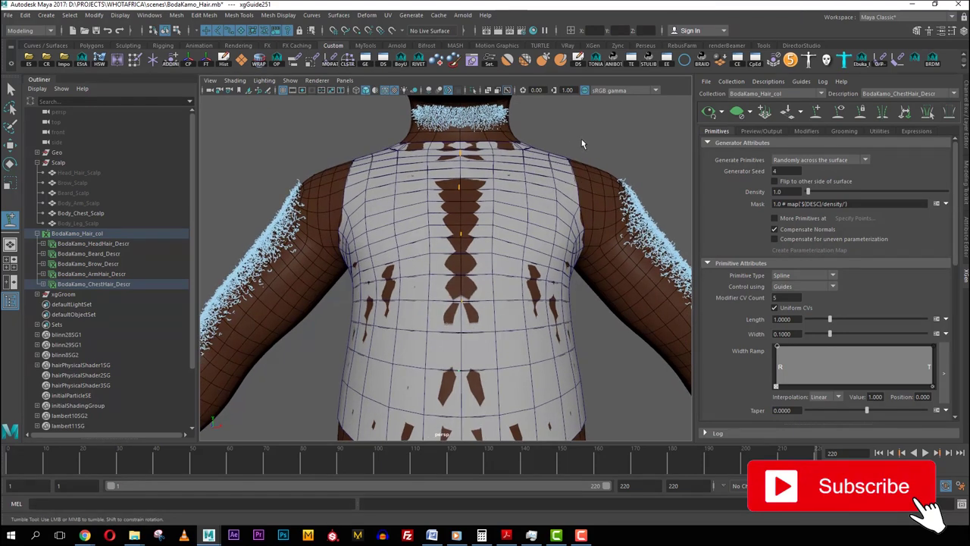
{"action": "left_click", "coordinate": [386, 91]}
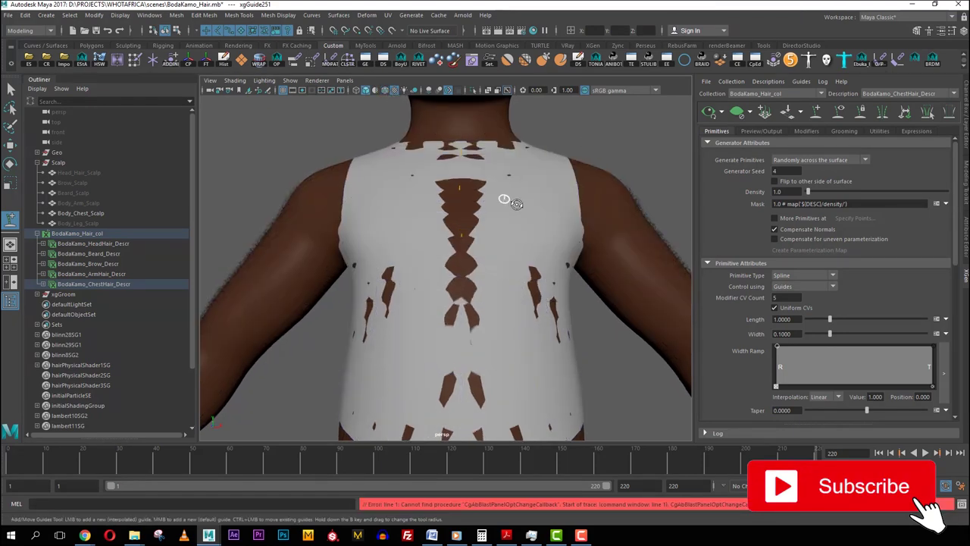
Set the chest hair's density to 5 and its width to 0.02.
{"action": "left_click_drag", "start_coordinate": [505, 202], "coordinate": [532, 209], "text": "alt"}
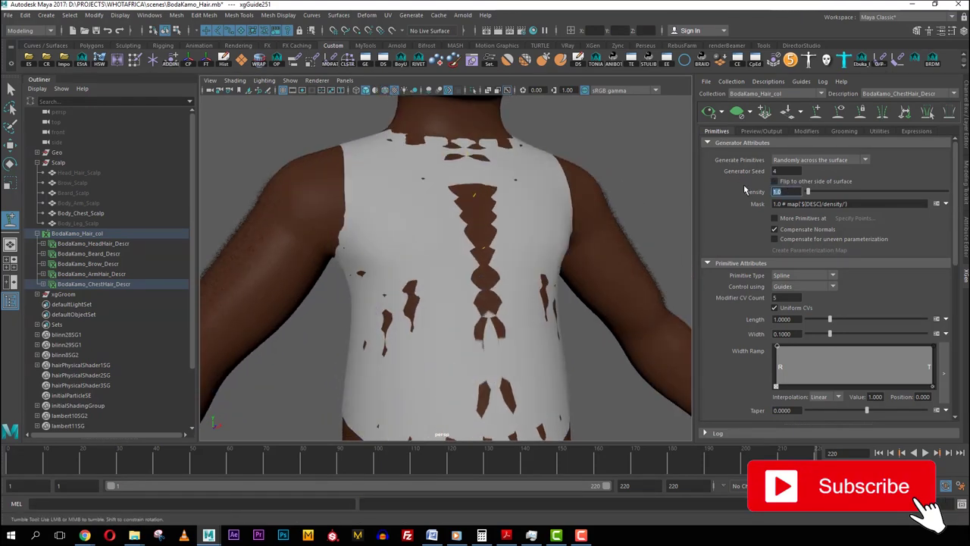
{"action": "type", "text": "5"}
{"action": "key", "text": "Return"}
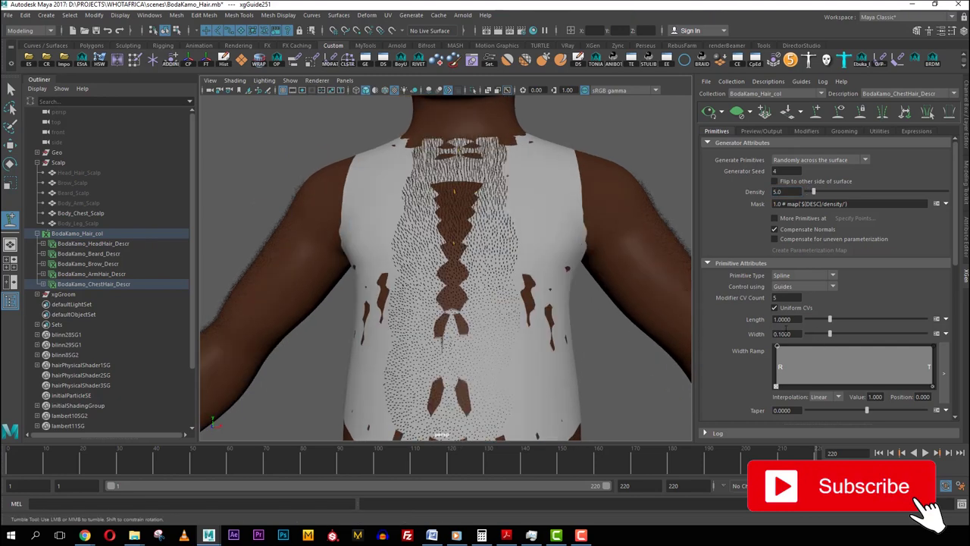
{"action": "type", "text": "0"}
{"action": "type", "text": "2"}
{"action": "key", "text": "Return"}
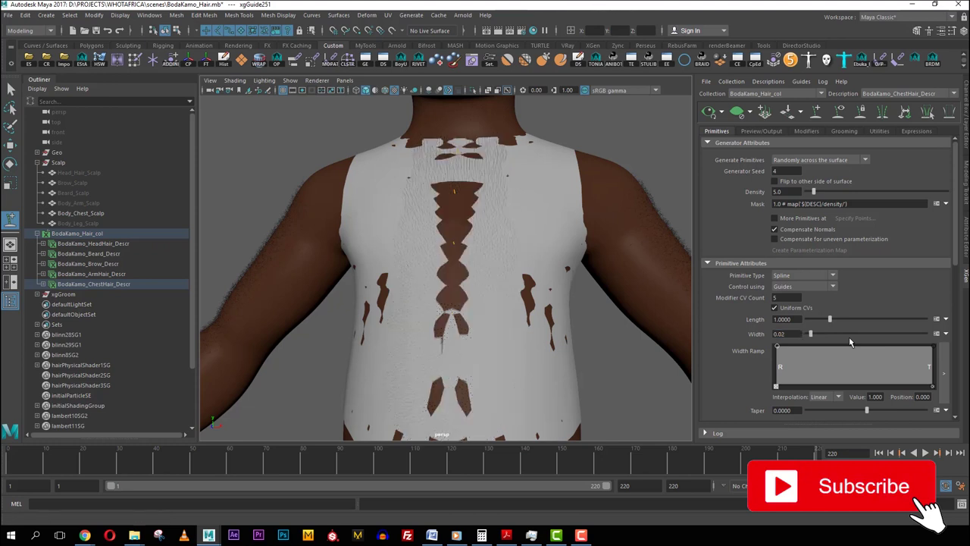
Taper the chest hair's width ramp near the tip down to about 0.053 and set the modifier CV count to 50.
{"action": "left_click", "coordinate": [908, 347]}
{"action": "left_click_drag", "start_coordinate": [932, 347], "coordinate": [941, 383]}
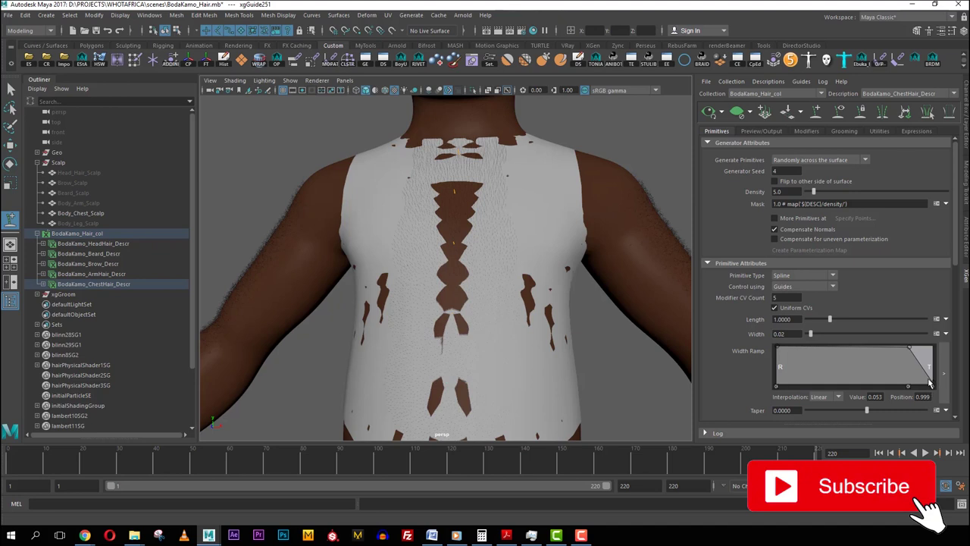
{"action": "left_click", "coordinate": [795, 298]}
{"action": "middle_click_drag", "start_coordinate": [458, 265], "coordinate": [469, 292], "text": "alt"}
{"action": "scroll", "coordinate": [469, 288], "scroll_direction": "up", "scroll_amount": 5}
{"action": "left_click_drag", "start_coordinate": [465, 277], "coordinate": [499, 255], "text": "alt"}
{"action": "scroll", "coordinate": [494, 240], "scroll_direction": "down", "scroll_amount": 5}
{"action": "scroll", "coordinate": [491, 255], "scroll_direction": "up", "scroll_amount": 4}
{"action": "scroll", "coordinate": [488, 258], "scroll_direction": "down", "scroll_amount": 5}
Add a Noise modifier to the chest hair with a magnitude of 2.
{"action": "left_click", "coordinate": [807, 131]}
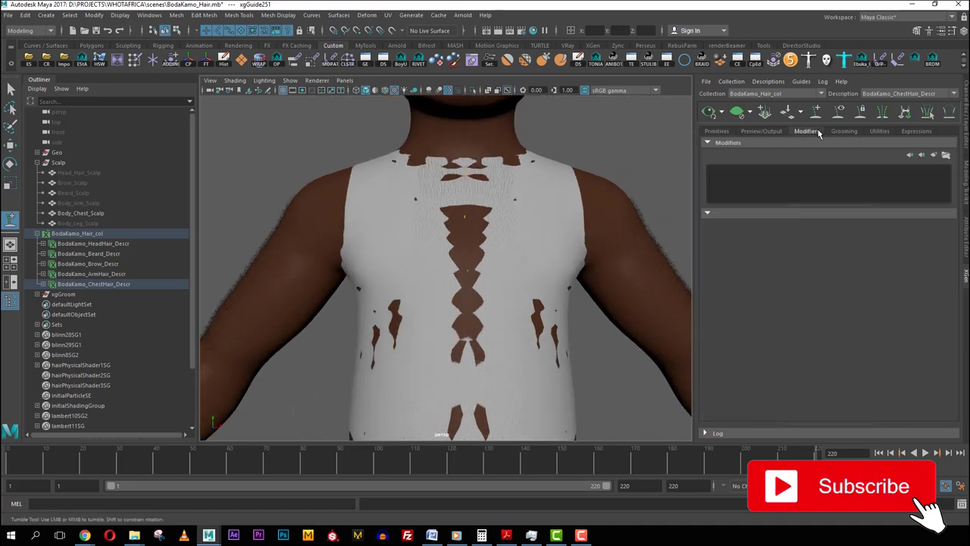
{"action": "left_click", "coordinate": [933, 155]}
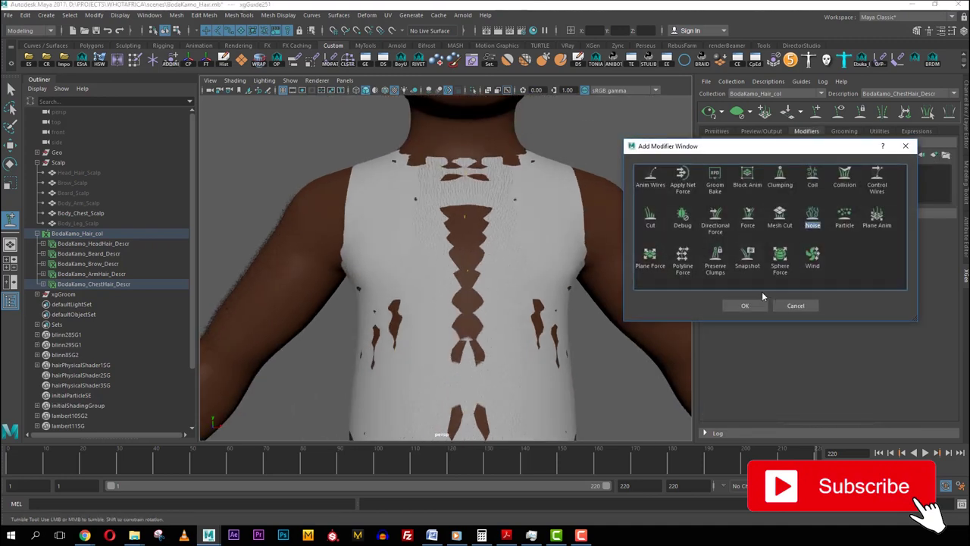
{"action": "left_click", "coordinate": [744, 305]}
{"action": "scroll", "coordinate": [460, 217], "scroll_direction": "up", "scroll_amount": 5}
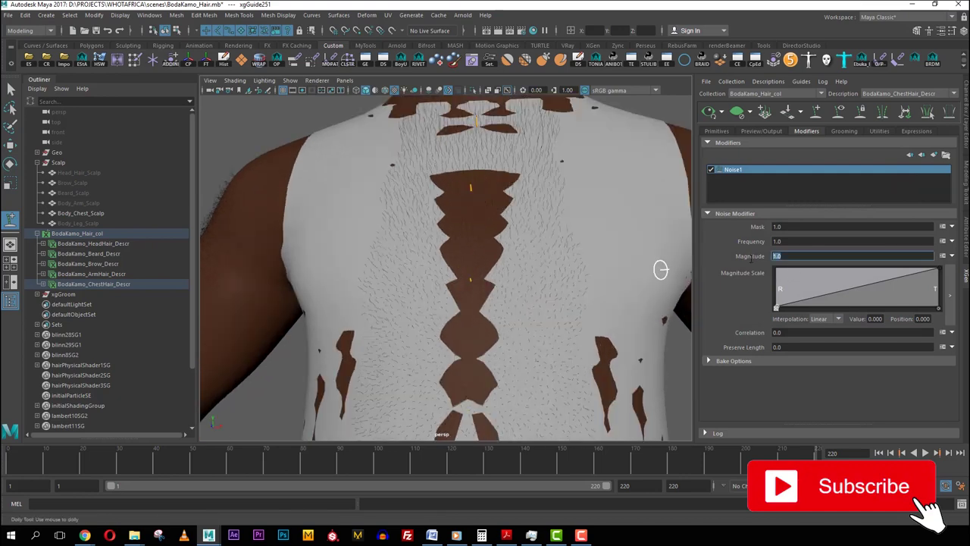
{"action": "key", "text": "Return"}
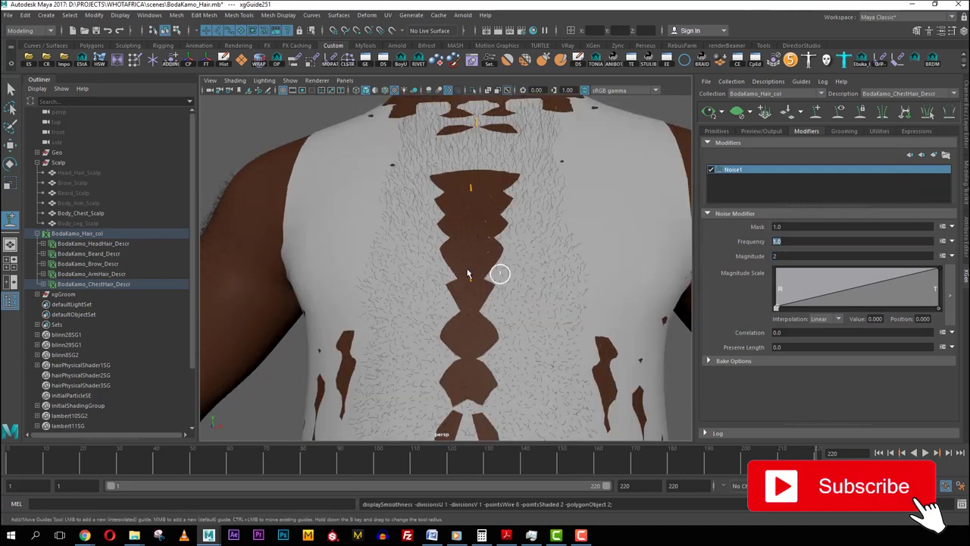
Set the noise frequency to 2 and raise the root point of the magnitude scale to 0.75.
{"action": "middle_click_drag", "start_coordinate": [465, 253], "coordinate": [477, 294], "text": "alt"}
{"action": "double_click", "coordinate": [805, 241]}
{"action": "middle_click_drag", "start_coordinate": [565, 252], "coordinate": [579, 237], "text": "alt"}
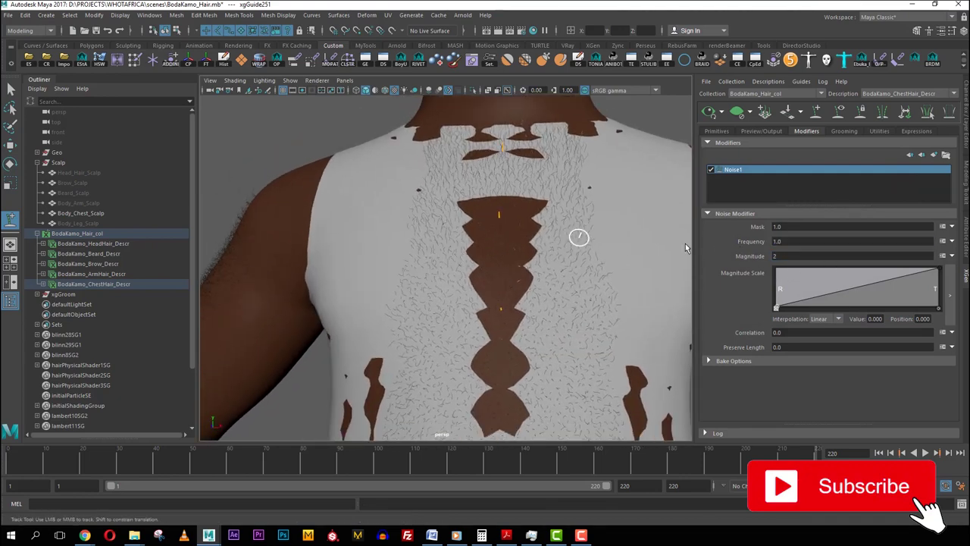
{"action": "double_click", "coordinate": [793, 240]}
{"action": "type", "text": "2"}
{"action": "key", "text": "Return"}
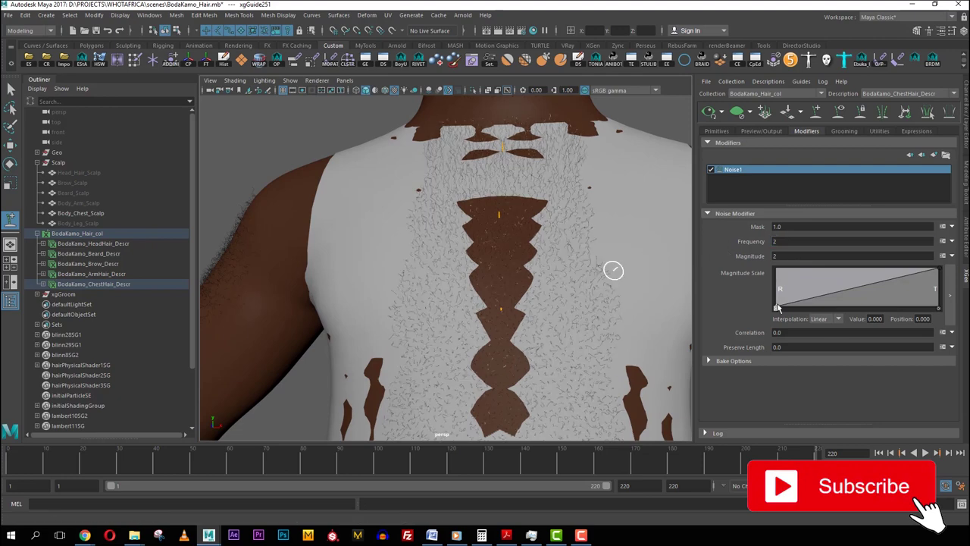
{"action": "left_click_drag", "start_coordinate": [777, 308], "coordinate": [772, 277]}
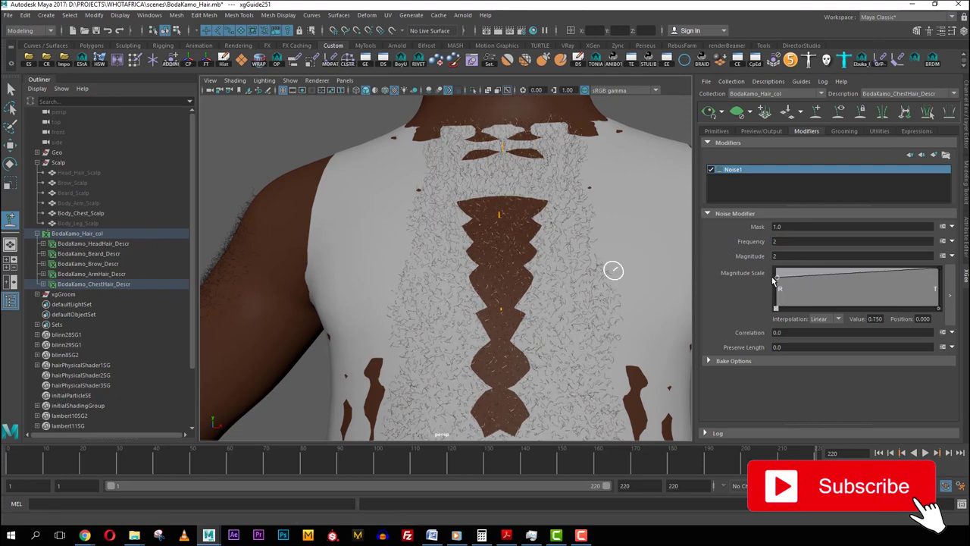
Add a Coil modifier to the chest hair and lower its radius scale point to about 0.592 at position 0.361.
{"action": "left_click_drag", "start_coordinate": [539, 230], "coordinate": [499, 256], "text": "alt"}
{"action": "scroll", "coordinate": [543, 236], "scroll_direction": "up", "scroll_amount": 5}
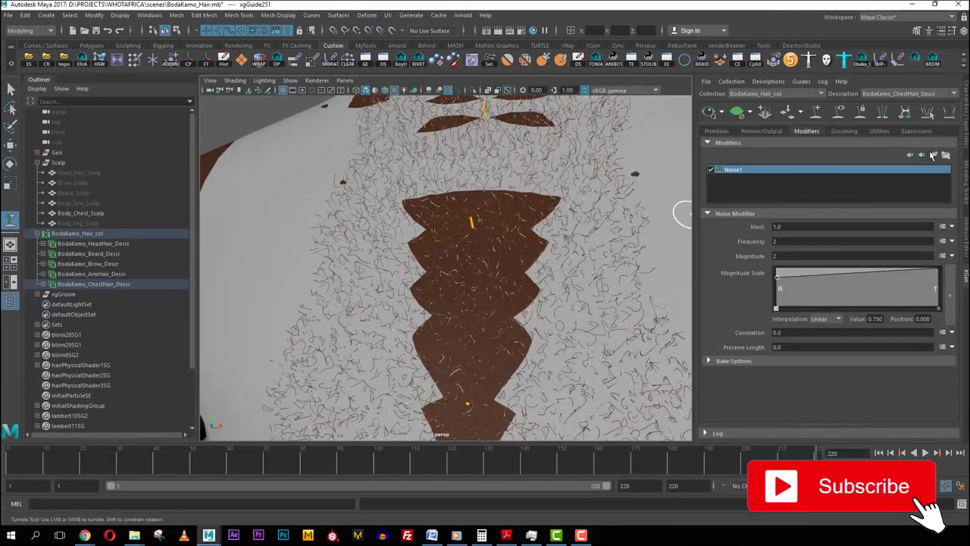
{"action": "left_click", "coordinate": [910, 154]}
{"action": "left_click", "coordinate": [743, 305]}
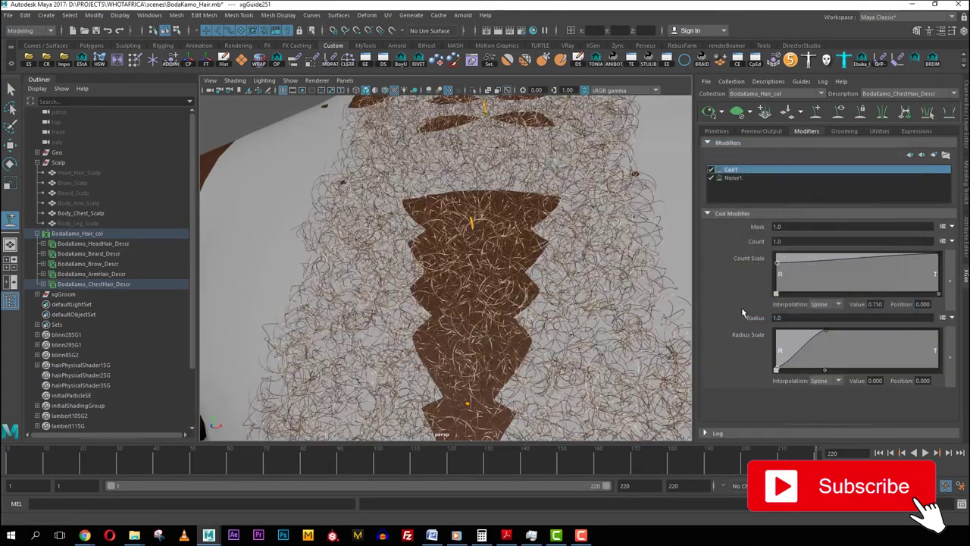
{"action": "scroll", "coordinate": [483, 276], "scroll_direction": "down", "scroll_amount": 5}
{"action": "left_click_drag", "start_coordinate": [483, 275], "coordinate": [537, 260], "text": "alt"}
{"action": "scroll", "coordinate": [537, 259], "scroll_direction": "up", "scroll_amount": 4}
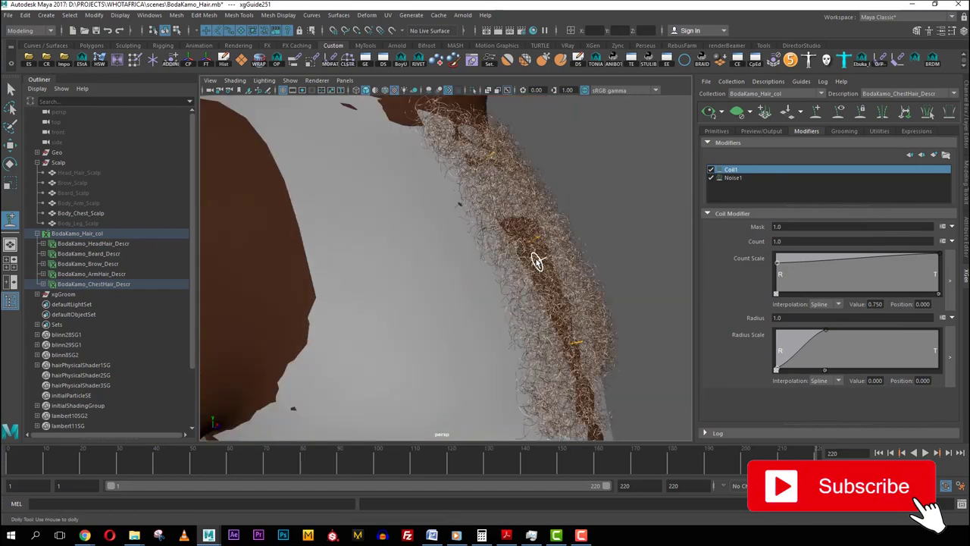
{"action": "middle_click_drag", "start_coordinate": [538, 260], "coordinate": [543, 309], "text": "alt"}
{"action": "left_click_drag", "start_coordinate": [543, 309], "coordinate": [492, 309], "text": "alt"}
{"action": "mouse_move", "coordinate": [826, 330]}
{"action": "left_mouse_down"}
{"action": "mouse_move", "coordinate": [834, 362]}
{"action": "mouse_move", "coordinate": [835, 344]}
{"action": "left_mouse_up"}
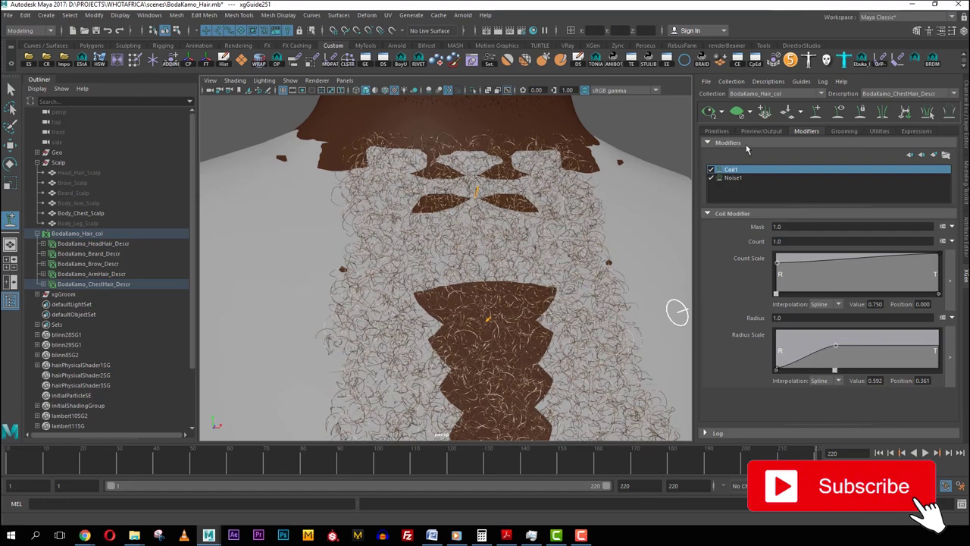
Set the chest hair's length to 0.5 and check the shorter curls on the chest.
{"action": "left_click", "coordinate": [712, 131]}
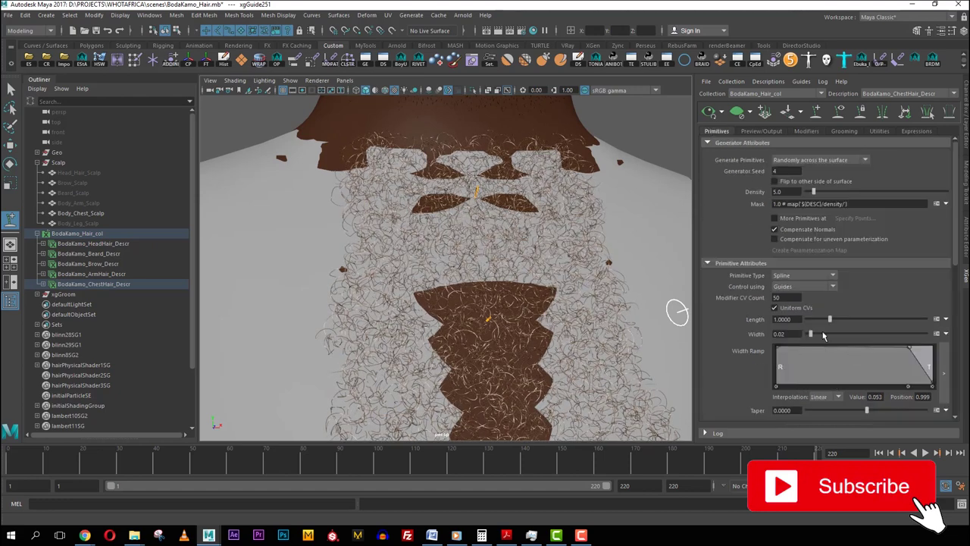
{"action": "type", "text": "0.5"}
{"action": "key", "text": "Return"}
{"action": "right_click_drag", "start_coordinate": [554, 280], "coordinate": [411, 264], "text": "alt"}
{"action": "left_click_drag", "start_coordinate": [449, 307], "coordinate": [429, 298], "text": "alt"}
{"action": "right_click_drag", "start_coordinate": [420, 280], "coordinate": [435, 280], "text": "alt"}
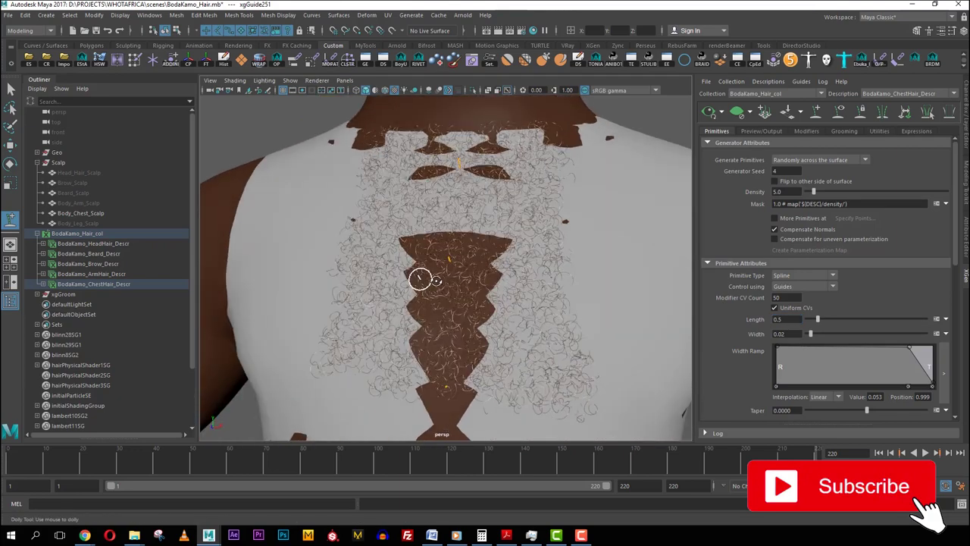
Examine the shorter chest hair curls from several angles and up close, and save the scene.
{"action": "left_click_drag", "start_coordinate": [435, 280], "coordinate": [511, 284], "text": "alt"}
{"action": "right_click_drag", "start_coordinate": [450, 263], "coordinate": [474, 262], "text": "alt"}
{"action": "left_click_drag", "start_coordinate": [485, 265], "coordinate": [410, 276], "text": "alt"}
{"action": "right_click_drag", "start_coordinate": [488, 282], "coordinate": [463, 281], "text": "alt"}
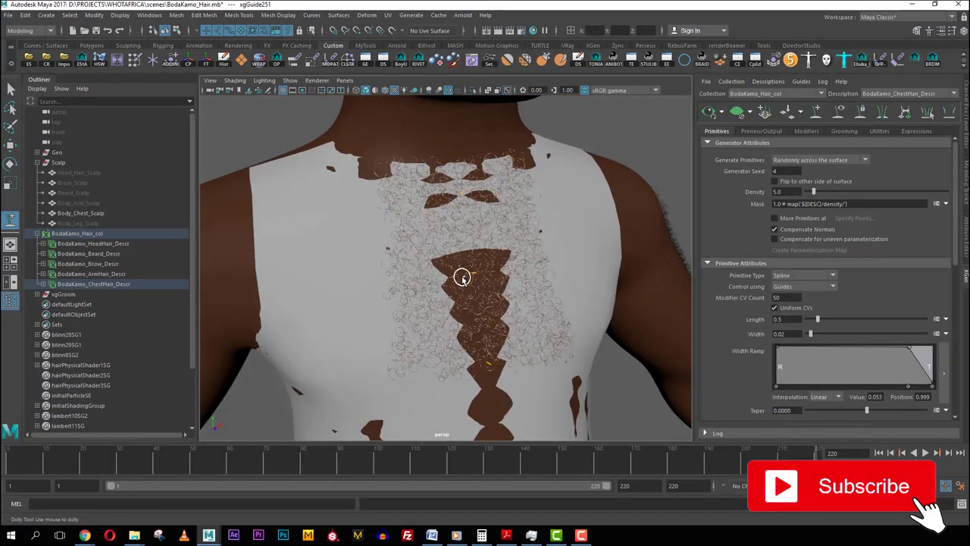
{"action": "scroll", "coordinate": [537, 258], "scroll_direction": "up", "scroll_amount": 4}
{"action": "left_click_drag", "start_coordinate": [518, 246], "coordinate": [444, 197], "text": "alt"}
{"action": "middle_click_drag", "start_coordinate": [444, 197], "coordinate": [459, 262], "text": "alt"}
{"action": "scroll", "coordinate": [464, 259], "scroll_direction": "up", "scroll_amount": 5}
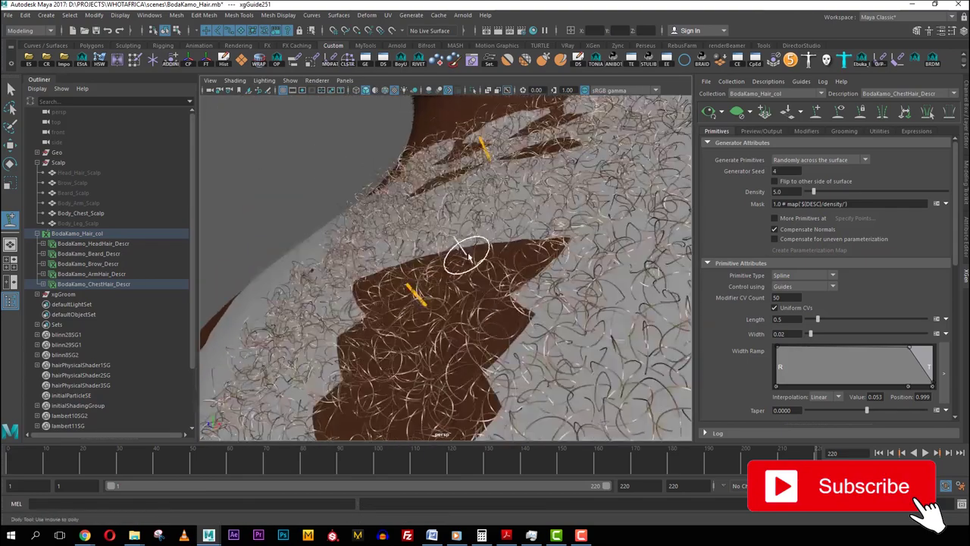
{"action": "left_click_drag", "start_coordinate": [468, 257], "coordinate": [492, 262], "text": "alt"}
{"action": "right_click_drag", "start_coordinate": [493, 262], "coordinate": [479, 252], "text": "alt"}
{"action": "mouse_move", "coordinate": [480, 252]}
{"action": "left_mouse_down", "text": "alt"}
{"action": "mouse_move", "coordinate": [513, 251]}
{"action": "mouse_move", "coordinate": [526, 278]}
{"action": "mouse_move", "coordinate": [496, 260]}
{"action": "left_mouse_up", "text": "alt"}
{"action": "key", "text": "ctrl+s"}
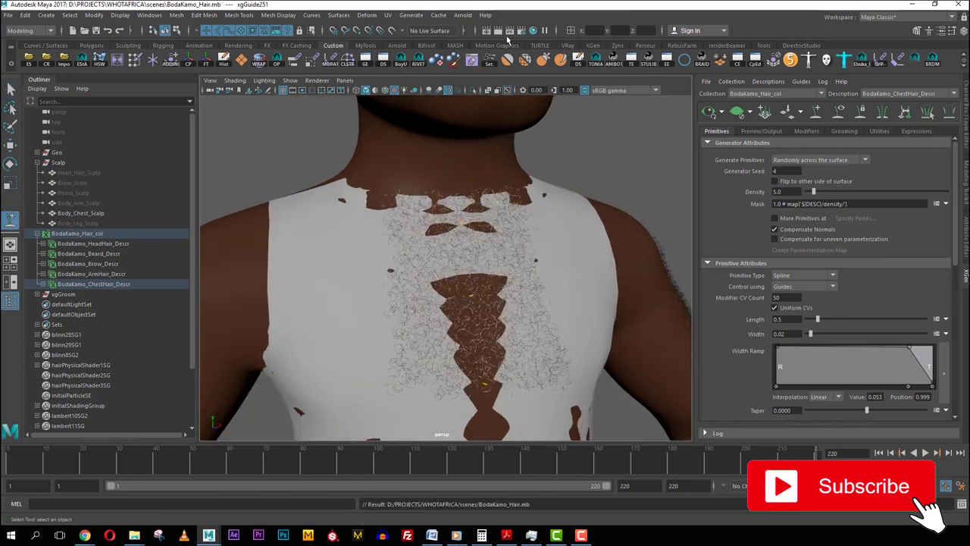
Assign the existing hair_temp material to the BodaKamo_ChestHair_Descr description in the Hypershade.
{"action": "left_click", "coordinate": [530, 31]}
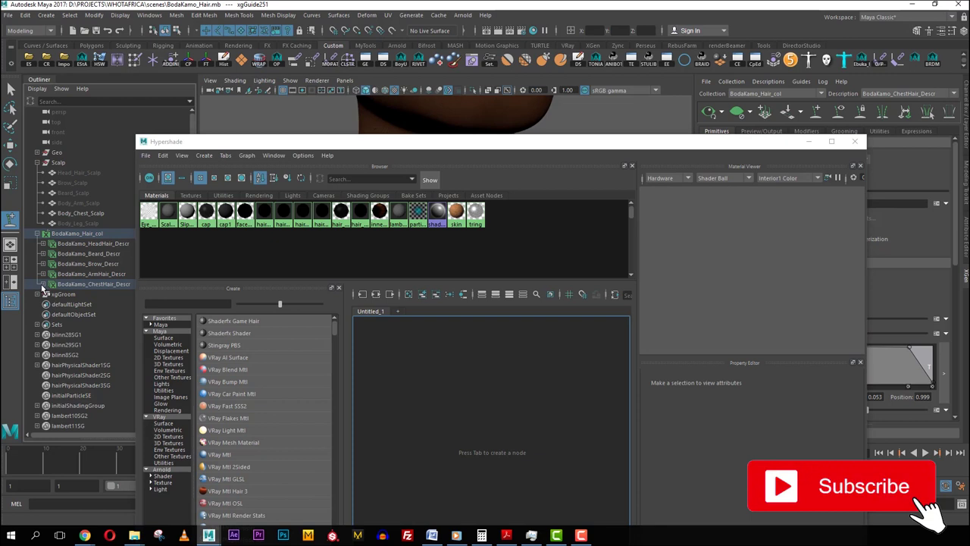
{"action": "left_click", "coordinate": [42, 285]}
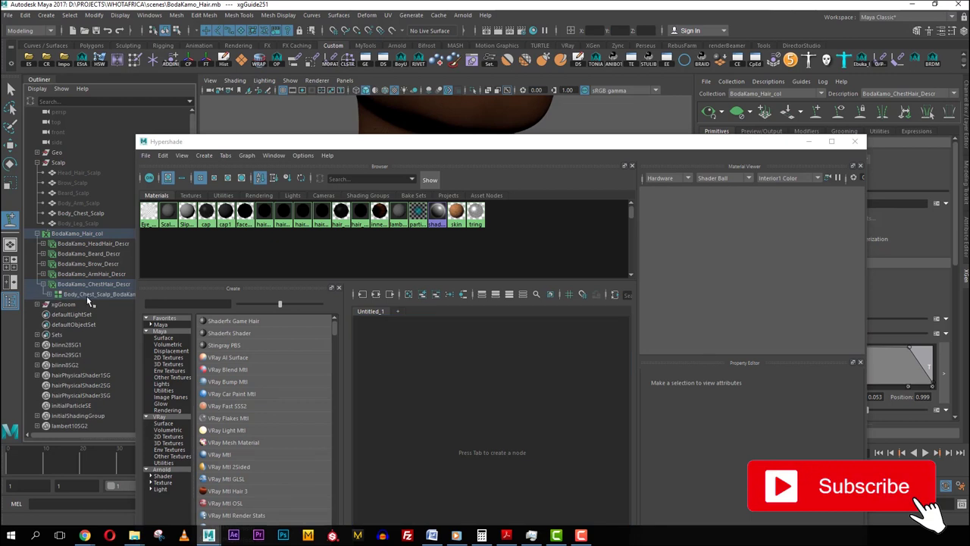
{"action": "left_click", "coordinate": [86, 295]}
{"action": "left_click", "coordinate": [89, 286]}
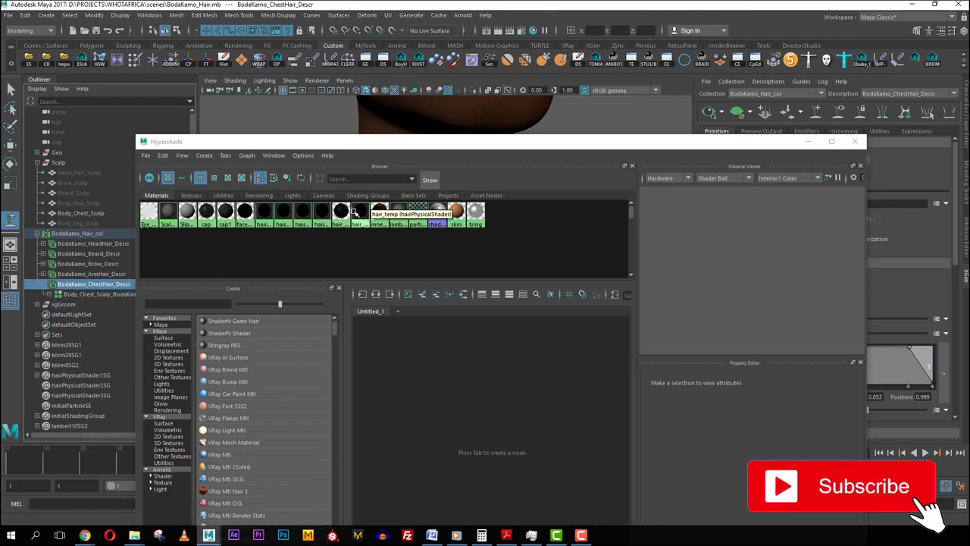
{"action": "right_click_drag", "start_coordinate": [359, 210], "coordinate": [358, 180]}
{"action": "left_click", "coordinate": [855, 141]}
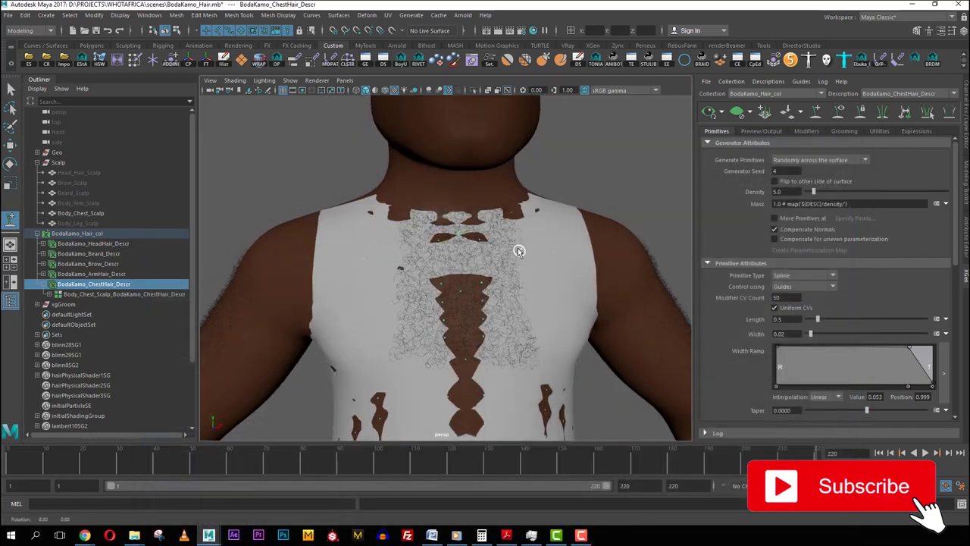
Deselect the hair, inspect its coverage down the torso and overlay wireframe on the shaded body.
{"action": "key", "text": "q"}
{"action": "left_click", "coordinate": [563, 197]}
{"action": "left_click_drag", "start_coordinate": [563, 197], "coordinate": [482, 321], "text": "alt"}
{"action": "scroll", "coordinate": [505, 275], "scroll_direction": "down", "scroll_amount": 6}
{"action": "scroll", "coordinate": [491, 277], "scroll_direction": "up", "scroll_amount": 6}
{"action": "scroll", "coordinate": [439, 309], "scroll_direction": "up", "scroll_amount": 4}
{"action": "scroll", "coordinate": [482, 321], "scroll_direction": "down", "scroll_amount": 5}
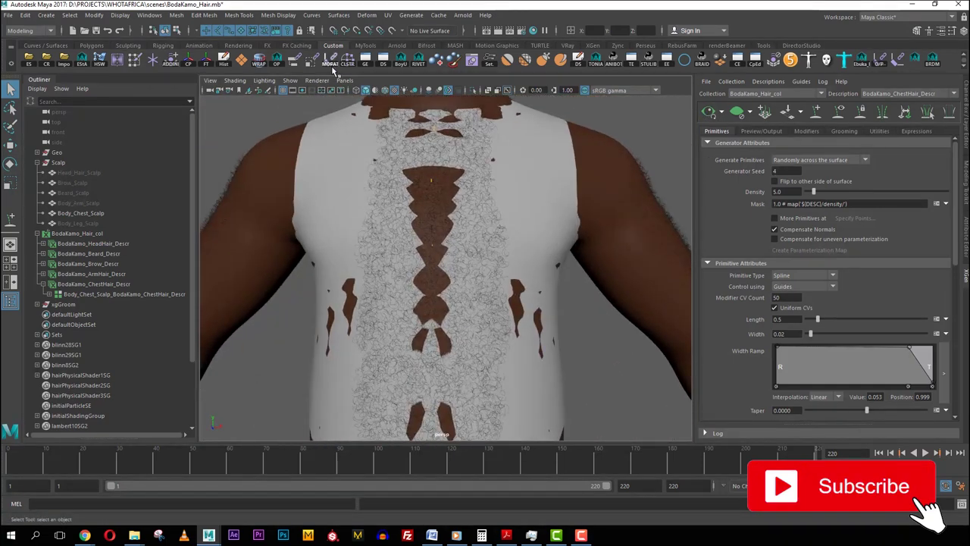
{"action": "left_click", "coordinate": [375, 93]}
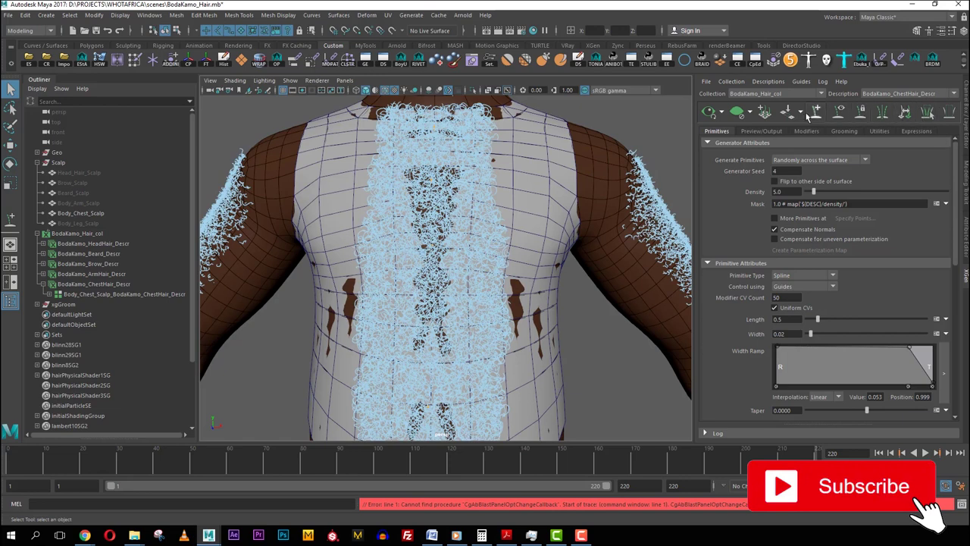
Clear the hair preview and add four chest hair guides in a column down the character's left side, from upper chest to belly.
{"action": "left_click", "coordinate": [739, 115]}
{"action": "left_click", "coordinate": [814, 115]}
{"action": "left_click_drag", "start_coordinate": [504, 272], "coordinate": [466, 203], "text": "alt"}
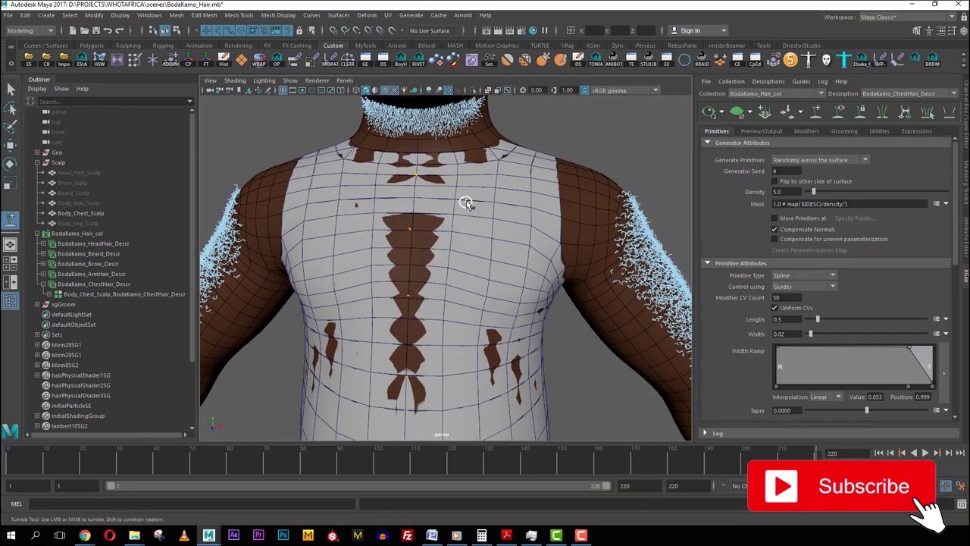
{"action": "left_click", "coordinate": [470, 202]}
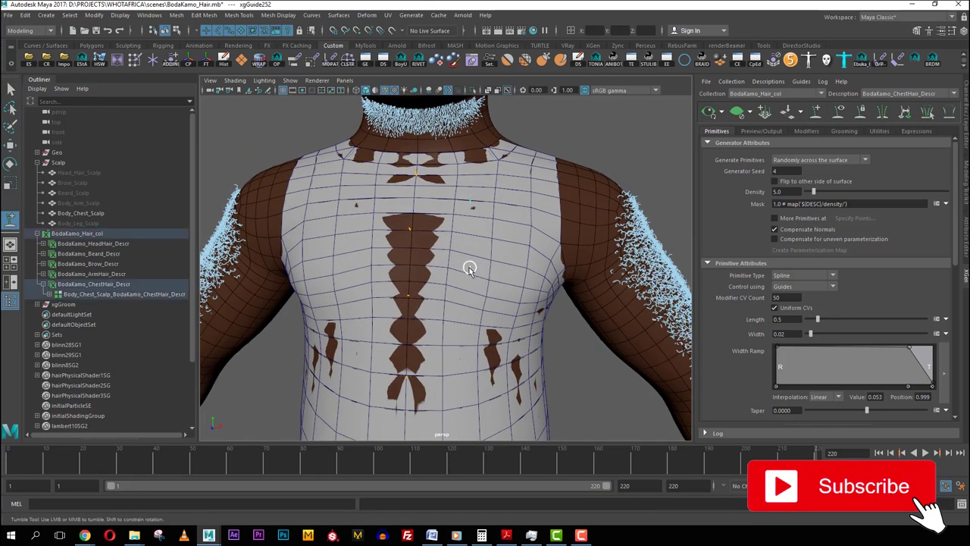
{"action": "left_click_drag", "start_coordinate": [474, 269], "coordinate": [462, 257], "text": "alt"}
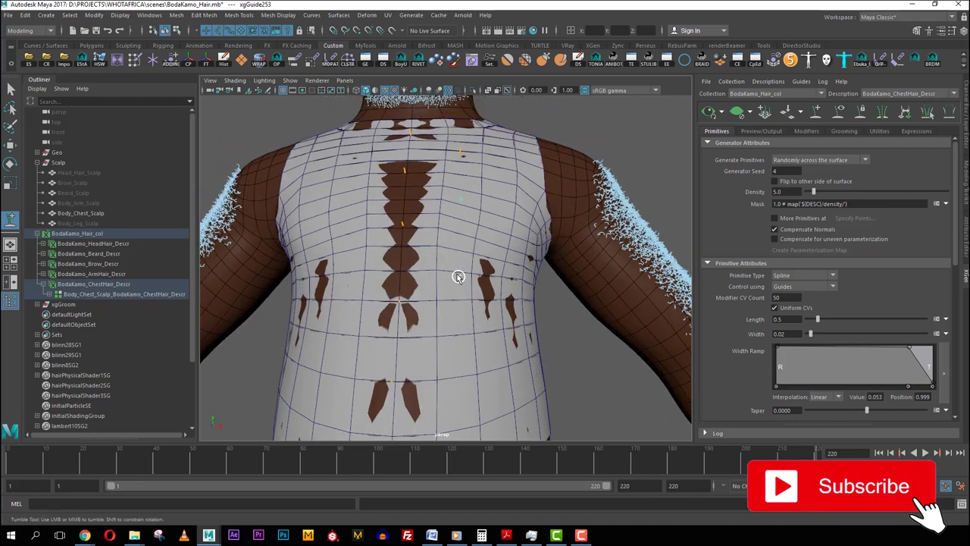
{"action": "left_click", "coordinate": [455, 353]}
{"action": "middle_click_drag", "start_coordinate": [461, 373], "coordinate": [460, 305], "text": "alt"}
{"action": "left_click_drag", "start_coordinate": [461, 305], "coordinate": [450, 298], "text": "alt"}
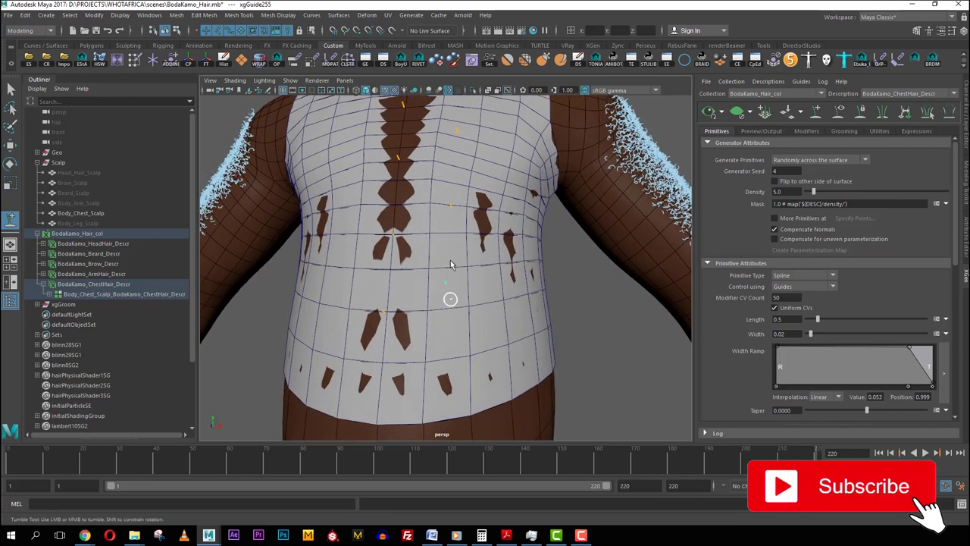
{"action": "right_click_drag", "start_coordinate": [450, 298], "coordinate": [379, 292], "text": "alt"}
Leave guide placement, update the XGen preview and examine how the new side guides widen the chest hair.
{"action": "key", "text": "q"}
{"action": "left_click", "coordinate": [585, 144]}
{"action": "left_click", "coordinate": [707, 113]}
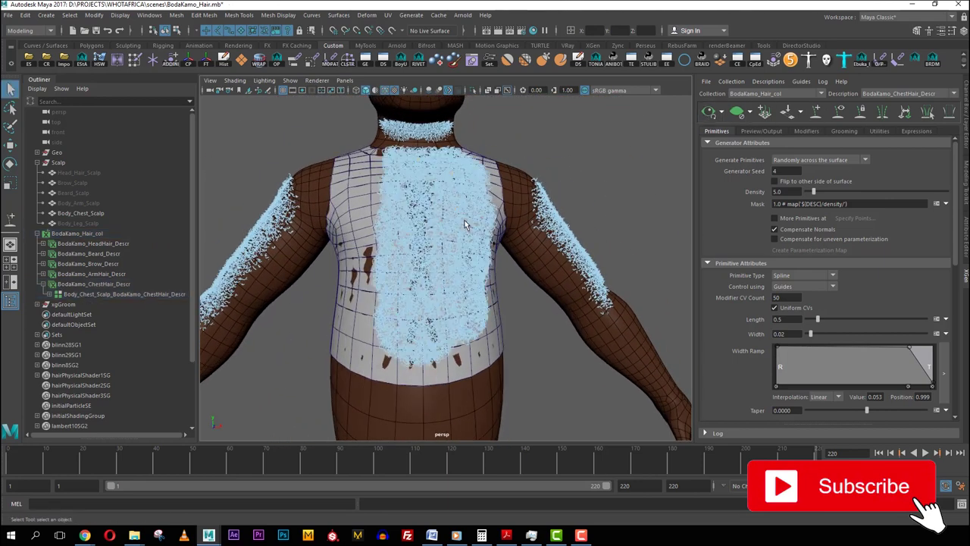
{"action": "scroll", "coordinate": [465, 220], "scroll_direction": "up", "scroll_amount": 2}
{"action": "left_click_drag", "start_coordinate": [440, 219], "coordinate": [449, 167], "text": "alt"}
{"action": "middle_click_drag", "start_coordinate": [450, 167], "coordinate": [447, 234], "text": "alt"}
{"action": "right_click_drag", "start_coordinate": [447, 234], "coordinate": [491, 237], "text": "alt"}
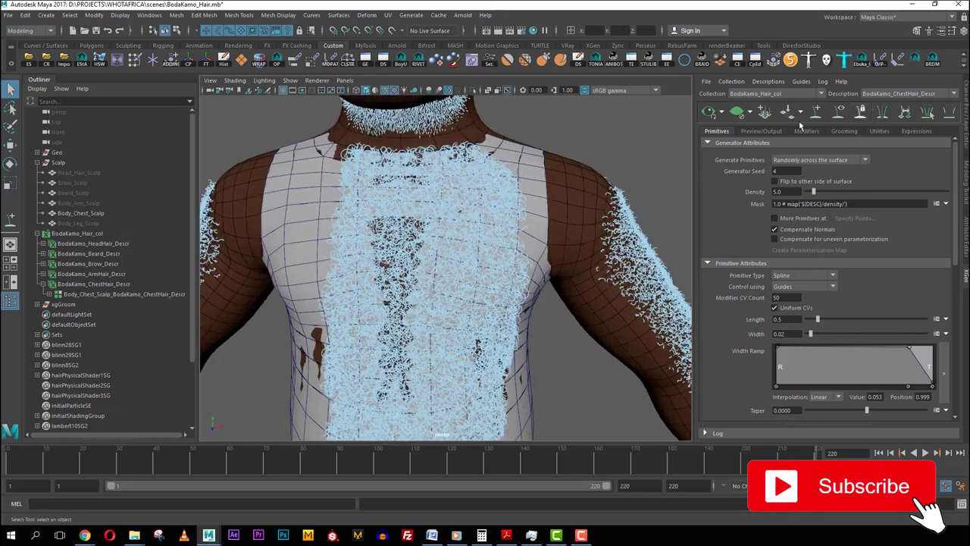
Clear the hair preview, select the new side guides and mirror them to the other side of the torso.
{"action": "left_click", "coordinate": [740, 117]}
{"action": "right_click_drag", "start_coordinate": [501, 195], "coordinate": [443, 215], "text": "alt"}
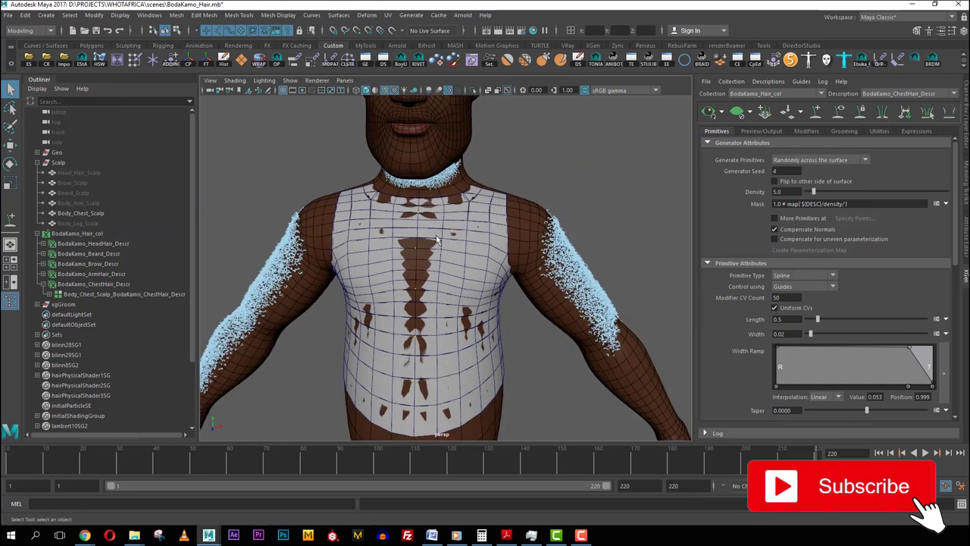
{"action": "left_click_drag", "start_coordinate": [478, 434], "coordinate": [477, 434]}
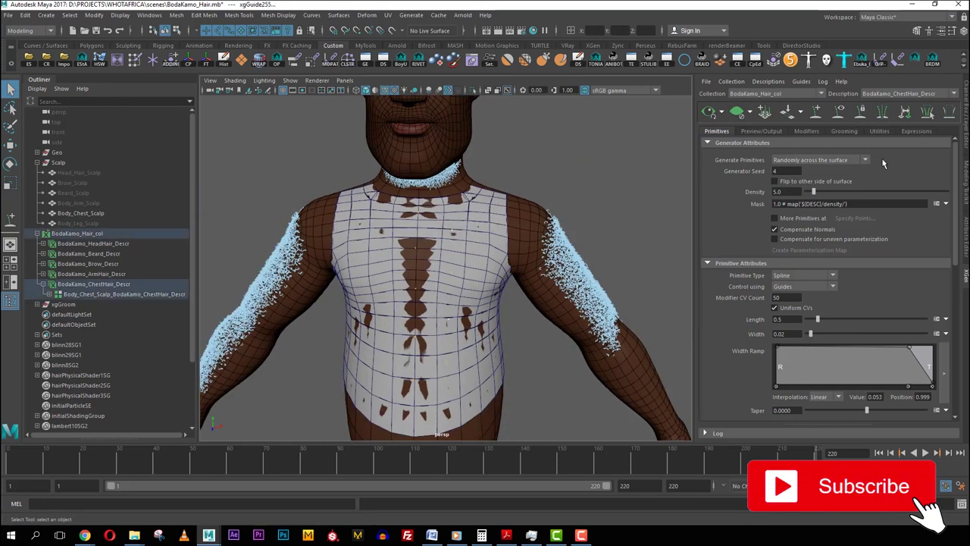
{"action": "left_click", "coordinate": [879, 118]}
Review the mirrored chest hair, select the chest scalp mesh and save the scene.
{"action": "right_click_drag", "start_coordinate": [455, 261], "coordinate": [485, 246], "text": "alt"}
{"action": "left_click_drag", "start_coordinate": [409, 220], "coordinate": [472, 190], "text": "alt"}
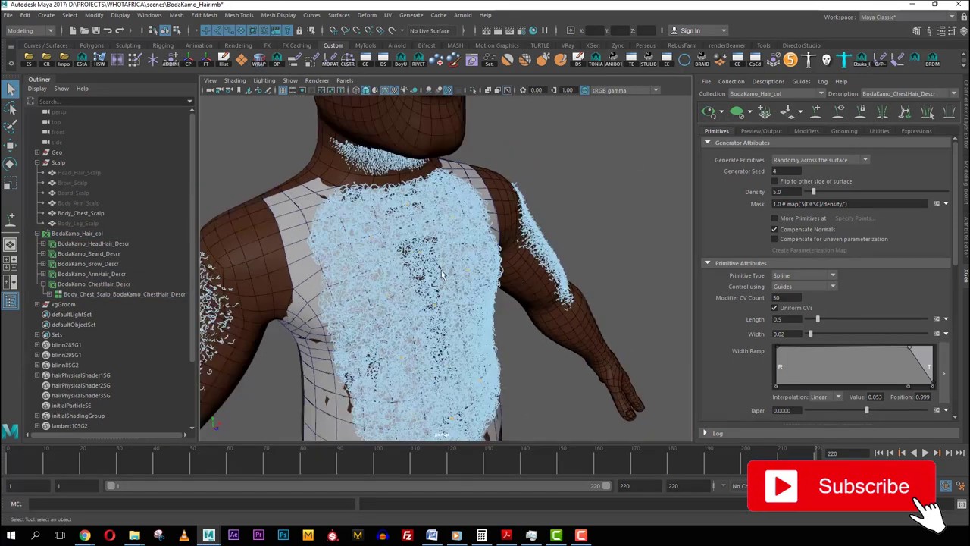
{"action": "middle_click_drag", "start_coordinate": [472, 189], "coordinate": [496, 161], "text": "alt"}
{"action": "left_click", "coordinate": [495, 154]}
{"action": "key", "text": "ctrl+s"}
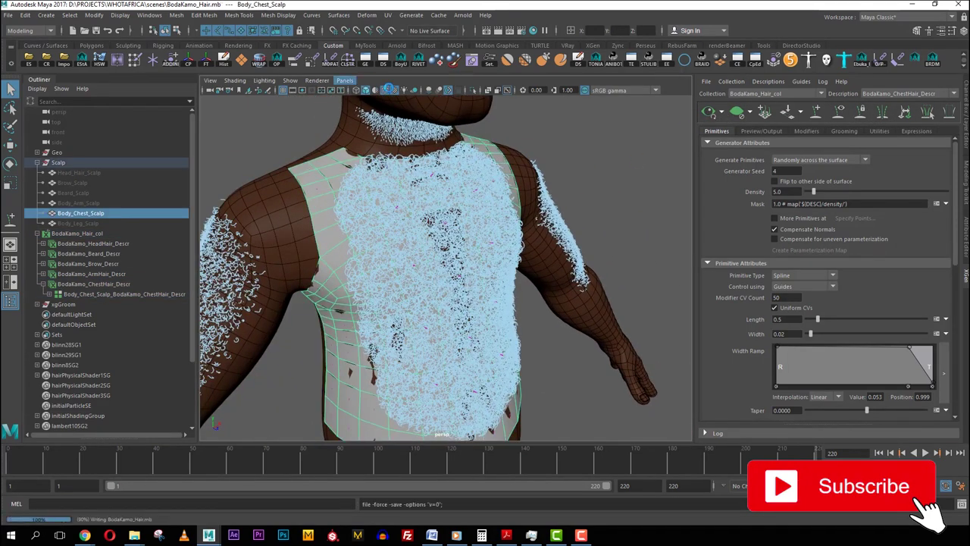
Remove the wireframe overlay and create a white mask map named ChestHair_Den_Mask with resolution 50 for the chest hair density.
{"action": "left_click", "coordinate": [385, 91]}
{"action": "left_click_drag", "start_coordinate": [493, 212], "coordinate": [425, 219], "text": "alt"}
{"action": "right_click_drag", "start_coordinate": [425, 219], "coordinate": [424, 242], "text": "alt"}
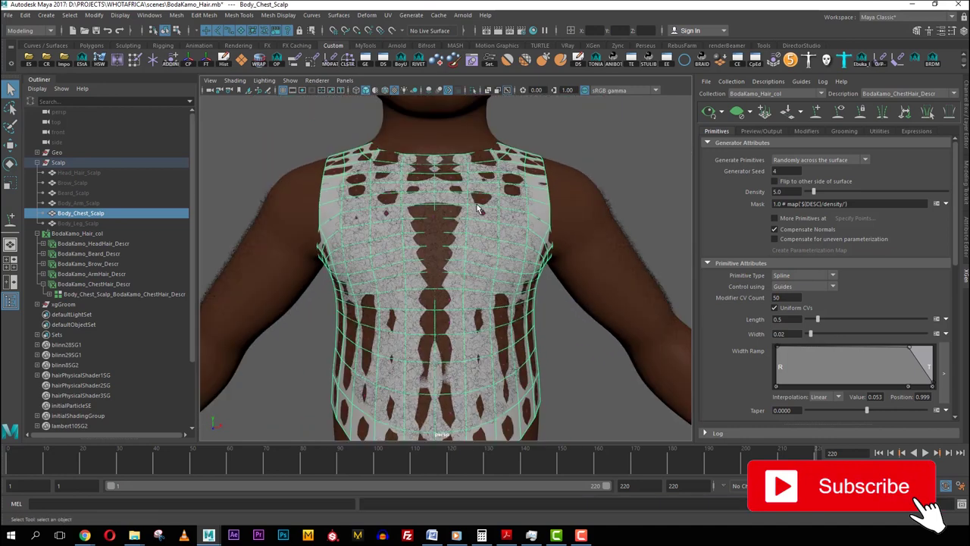
{"action": "left_click", "coordinate": [945, 204]}
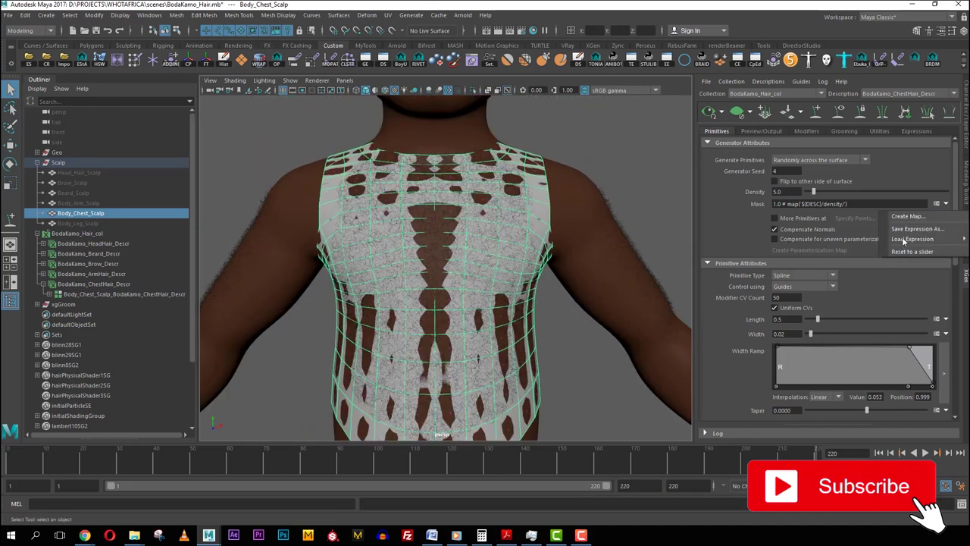
{"action": "left_click", "coordinate": [907, 217]}
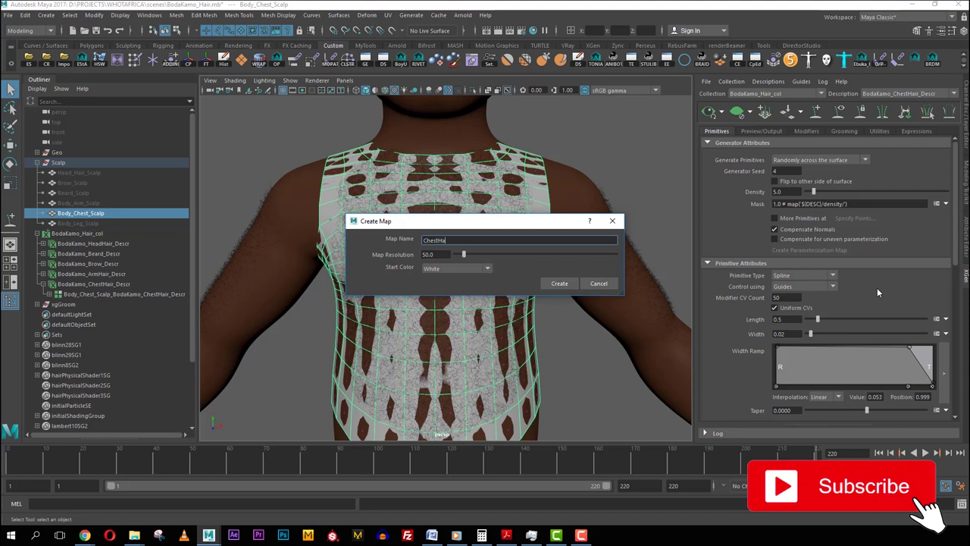
{"action": "type", "text": "ChestHair_Den_Mask"}
{"action": "left_click", "coordinate": [564, 284]}
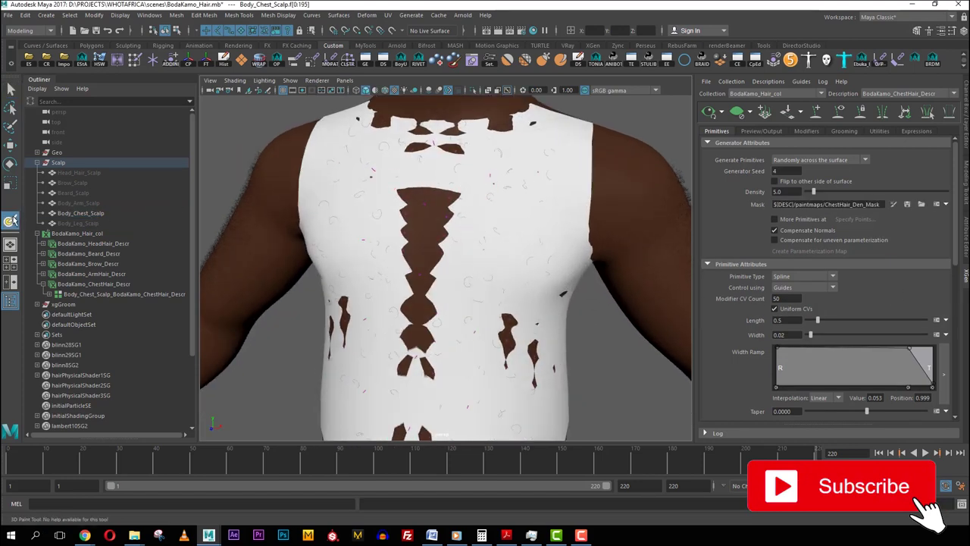
Flood the chest hair density mask with black and enlarge the paint brush to a scale of 2.4565.
{"action": "double_click", "coordinate": [11, 220]}
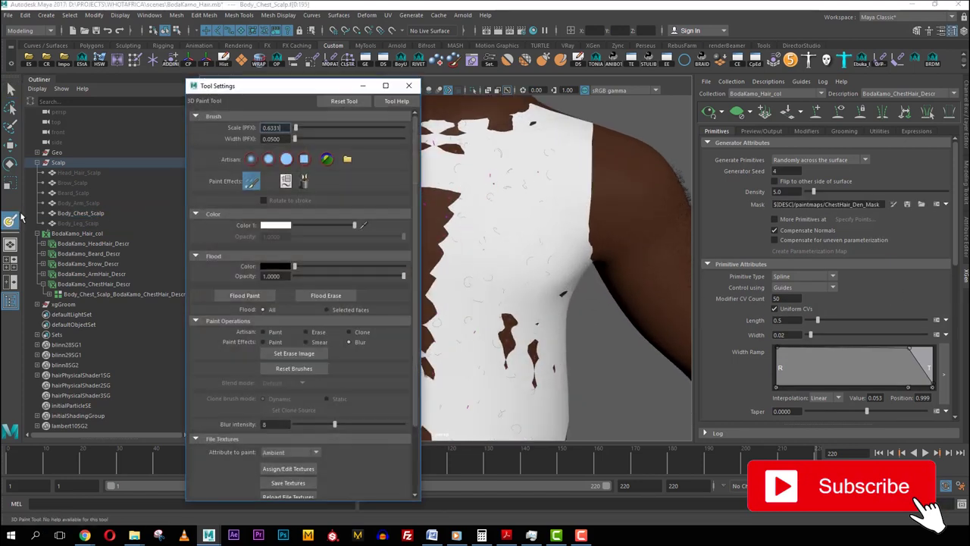
{"action": "left_click", "coordinate": [263, 295]}
{"action": "middle_click_drag", "start_coordinate": [528, 220], "coordinate": [592, 182], "text": "alt"}
{"action": "right_click_drag", "start_coordinate": [592, 181], "coordinate": [515, 194], "text": "alt"}
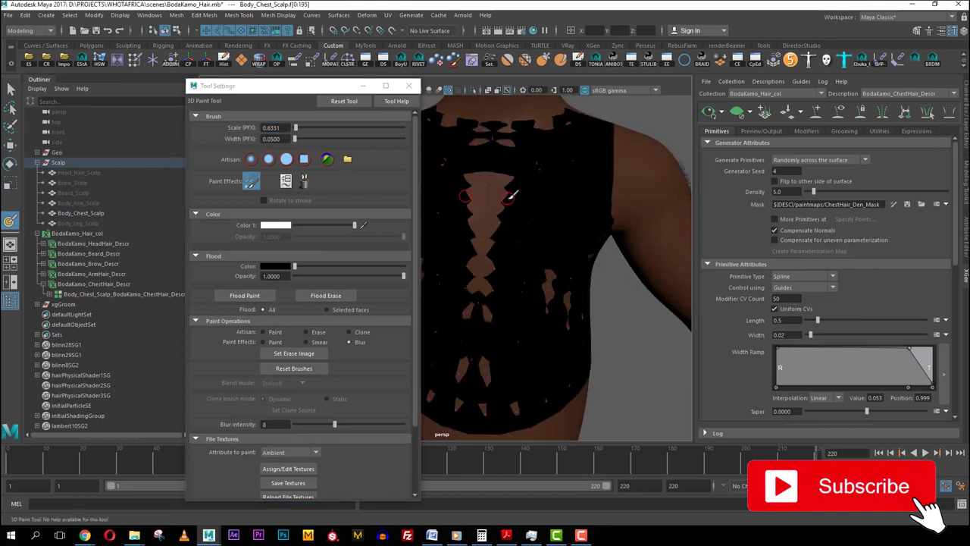
{"action": "middle_click_drag", "start_coordinate": [509, 194], "coordinate": [574, 191], "text": "alt"}
{"action": "left_click_drag", "start_coordinate": [571, 213], "coordinate": [582, 213]}
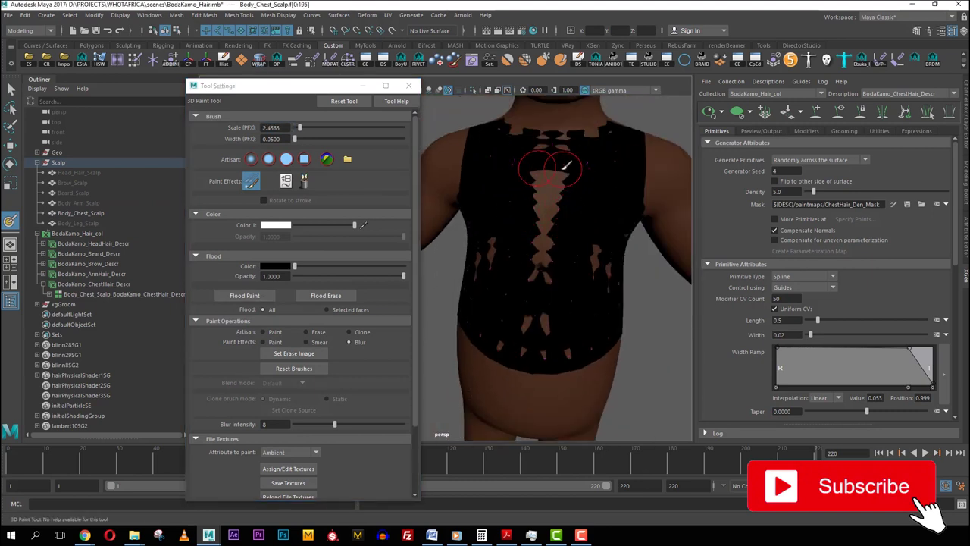
Isolate the Body_Chest_Scalp mesh in the viewport, move the paint settings aside and overlay its wireframe.
{"action": "scroll", "coordinate": [559, 167], "scroll_direction": "down", "scroll_amount": 2}
{"action": "left_click", "coordinate": [103, 215]}
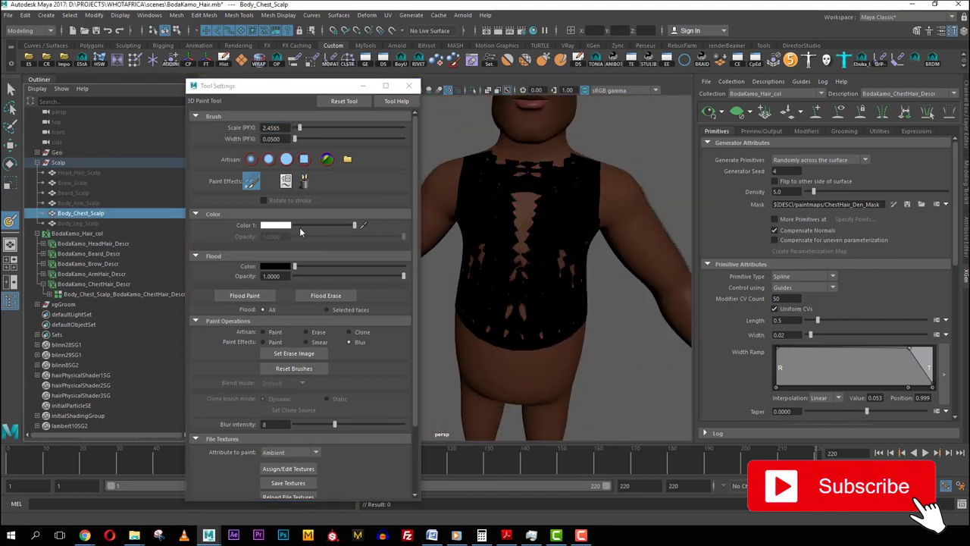
{"action": "key", "text": "ctrl+1"}
{"action": "scroll", "coordinate": [543, 199], "scroll_direction": "up", "scroll_amount": 2}
{"action": "middle_click_drag", "start_coordinate": [541, 183], "coordinate": [514, 186], "text": "alt"}
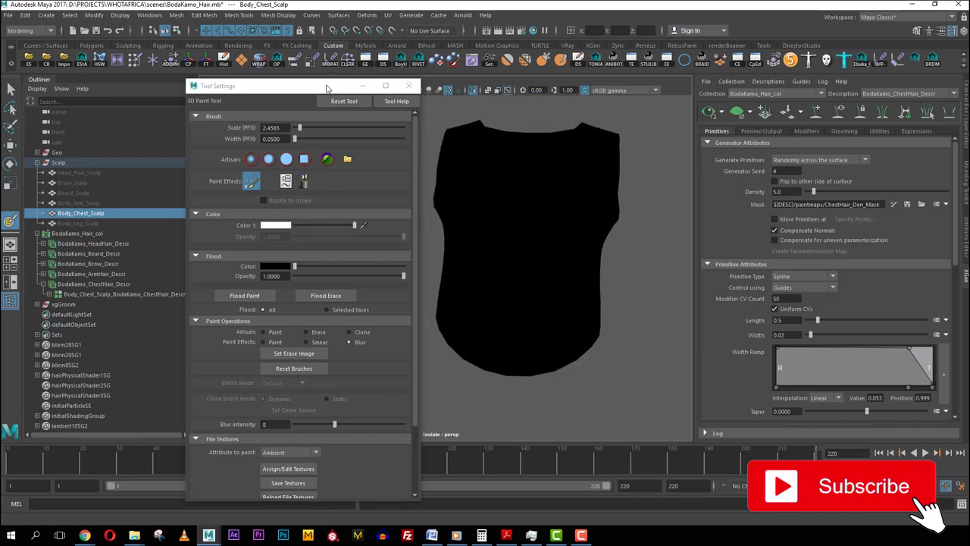
{"action": "left_click_drag", "start_coordinate": [326, 86], "coordinate": [279, 89]}
{"action": "left_click", "coordinate": [384, 91]}
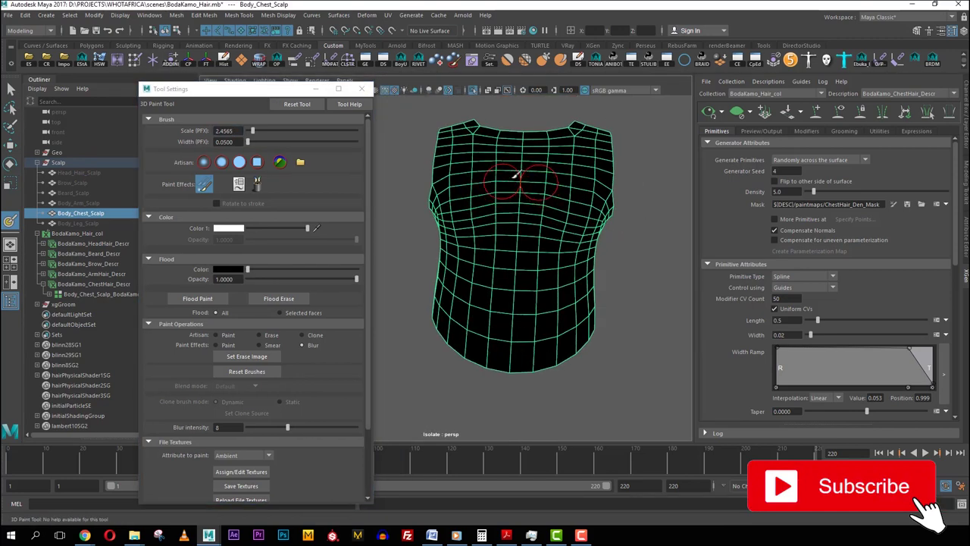
Try to paint white onto the isolated chest scalp and flood it again, and hide the wireframe overlay.
{"action": "left_click", "coordinate": [259, 228]}
{"action": "left_click", "coordinate": [523, 188]}
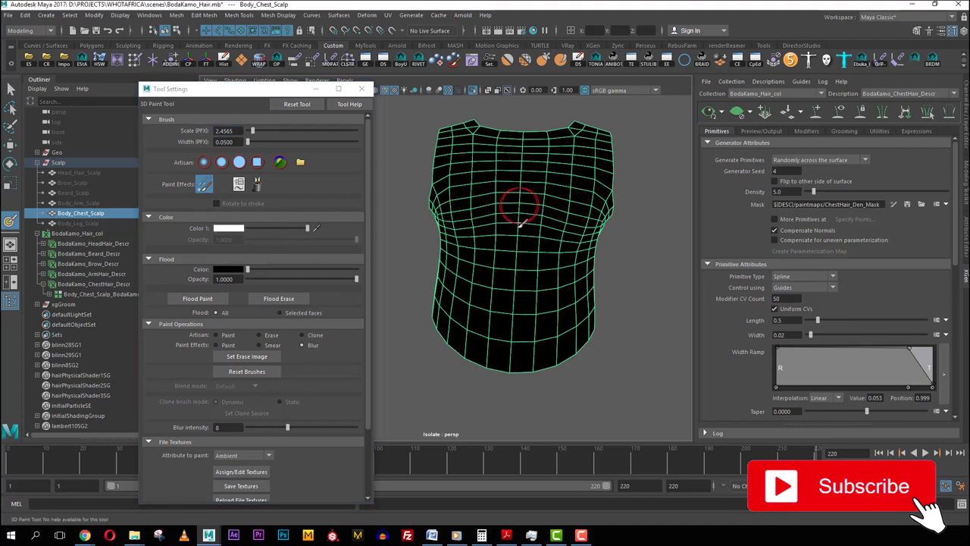
{"action": "mouse_move", "coordinate": [520, 224]}
{"action": "left_mouse_down", "text": "alt"}
{"action": "mouse_move", "coordinate": [460, 228]}
{"action": "mouse_move", "coordinate": [523, 215]}
{"action": "left_mouse_up", "text": "alt"}
{"action": "middle_click_drag", "start_coordinate": [523, 215], "coordinate": [514, 214], "text": "alt"}
{"action": "scroll", "coordinate": [514, 213], "scroll_direction": "up", "scroll_amount": 3}
{"action": "left_click_drag", "start_coordinate": [513, 214], "coordinate": [482, 217], "text": "alt"}
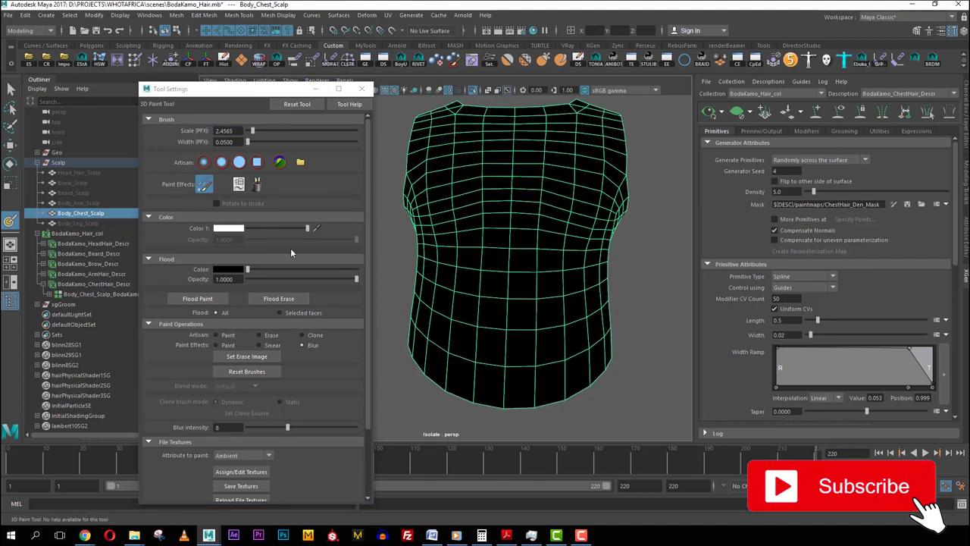
{"action": "left_click", "coordinate": [210, 296]}
{"action": "scroll", "coordinate": [544, 213], "scroll_direction": "down", "scroll_amount": 5}
{"action": "scroll", "coordinate": [537, 217], "scroll_direction": "up", "scroll_amount": 3}
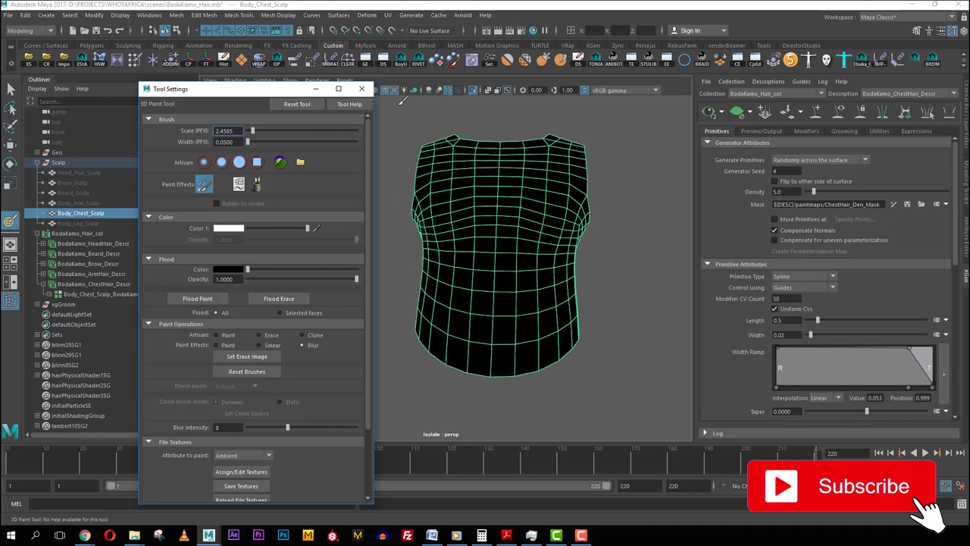
{"action": "left_click", "coordinate": [387, 91]}
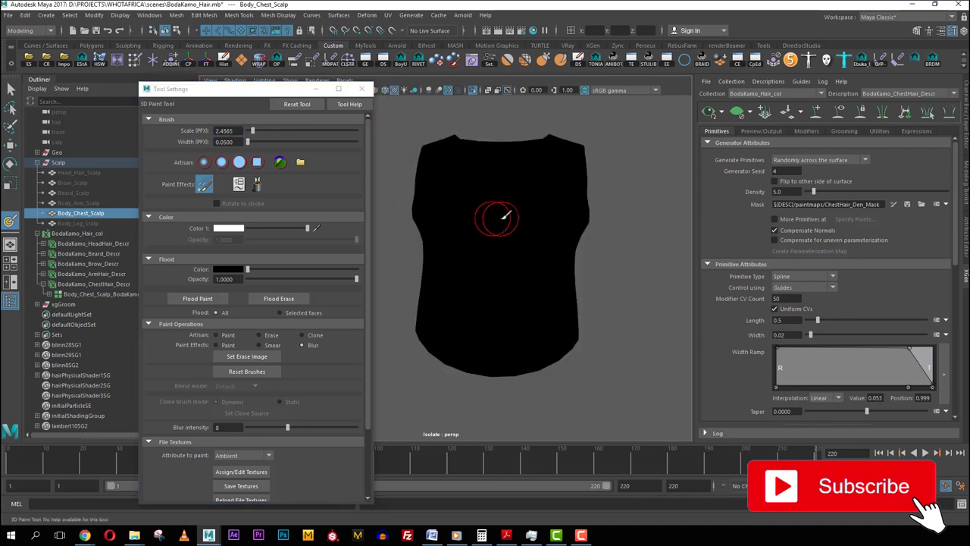
Leave the paint tool, end the scalp isolation to show the full body, and save the scene.
{"action": "mouse_move", "coordinate": [503, 217]}
{"action": "left_mouse_down", "text": "alt"}
{"action": "mouse_move", "coordinate": [515, 224]}
{"action": "mouse_move", "coordinate": [500, 235]}
{"action": "mouse_move", "coordinate": [533, 233]}
{"action": "left_mouse_up", "text": "alt"}
{"action": "key", "text": "q"}
{"action": "left_click", "coordinate": [515, 225]}
{"action": "scroll", "coordinate": [498, 244], "scroll_direction": "up", "scroll_amount": 4}
{"action": "key", "text": "ctrl+s"}
{"action": "scroll", "coordinate": [498, 247], "scroll_direction": "down", "scroll_amount": 3}
{"action": "key", "text": "ctrl+1"}
{"action": "scroll", "coordinate": [576, 212], "scroll_direction": "down", "scroll_amount": 2}
{"action": "scroll", "coordinate": [533, 232], "scroll_direction": "up", "scroll_amount": 2}
{"action": "key", "text": "ctrl+s"}
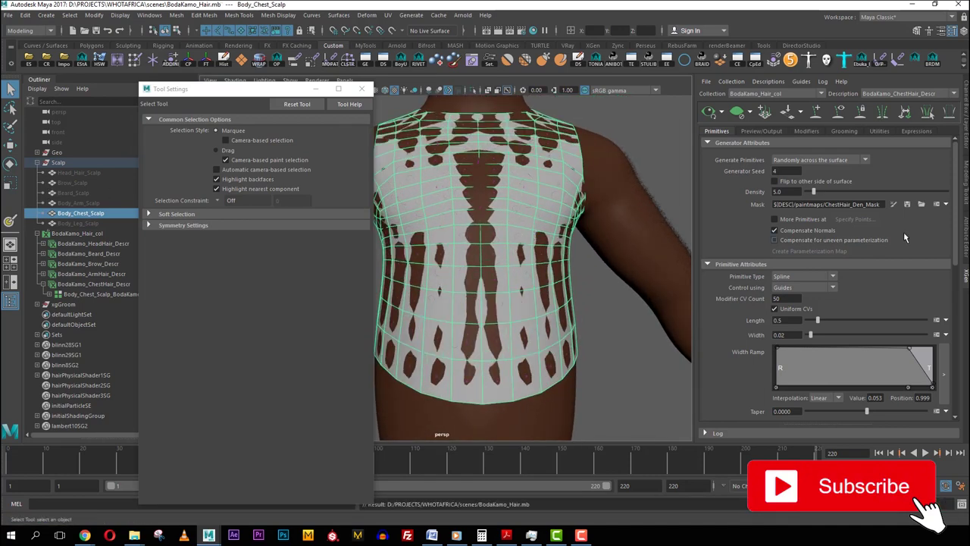
Reopen the ChestHair_Den_Mask for 3D painting, switch to the solid Artisan brush, and leave the paint tool.
{"action": "left_click", "coordinate": [894, 204]}
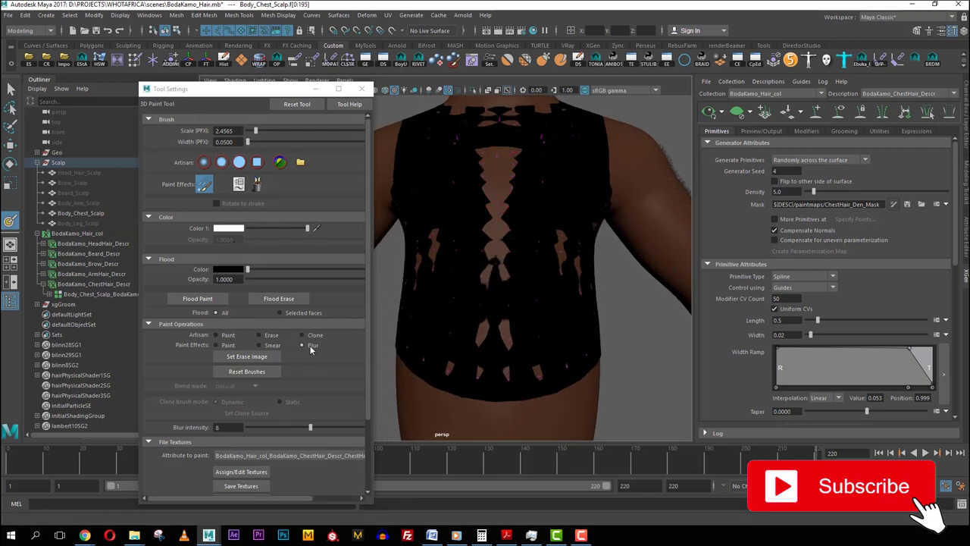
{"action": "left_click", "coordinate": [239, 161]}
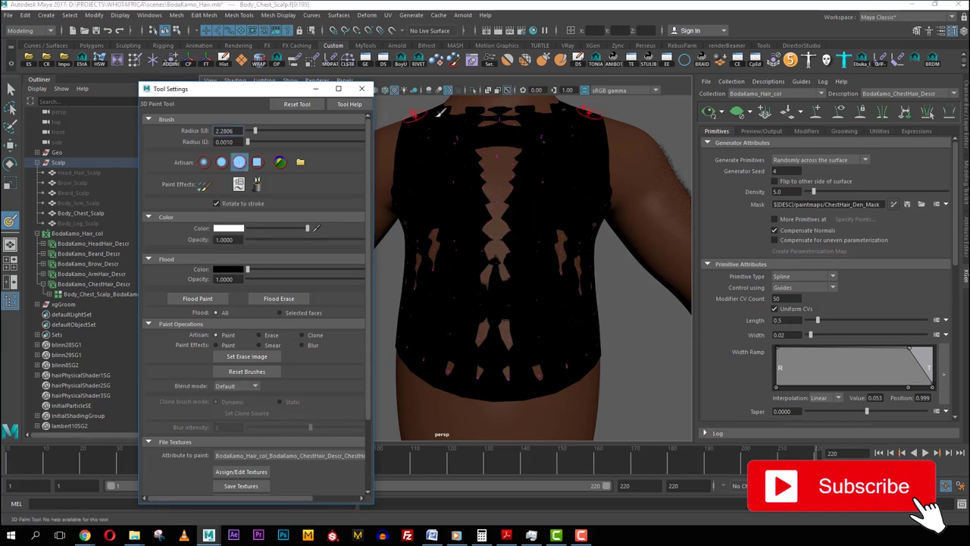
{"action": "scroll", "coordinate": [517, 230], "scroll_direction": "down", "scroll_amount": 5}
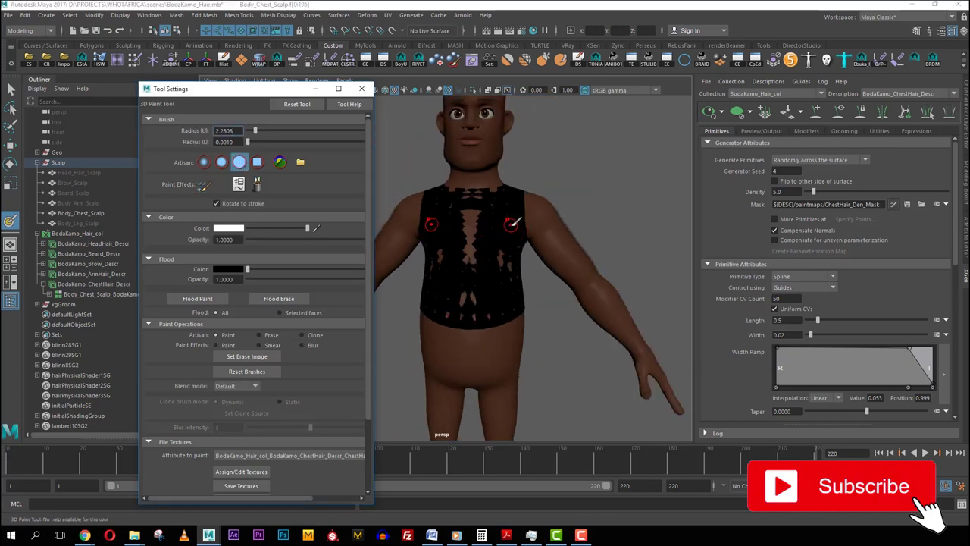
{"action": "scroll", "coordinate": [512, 222], "scroll_direction": "up", "scroll_amount": 4}
{"action": "key", "text": "q"}
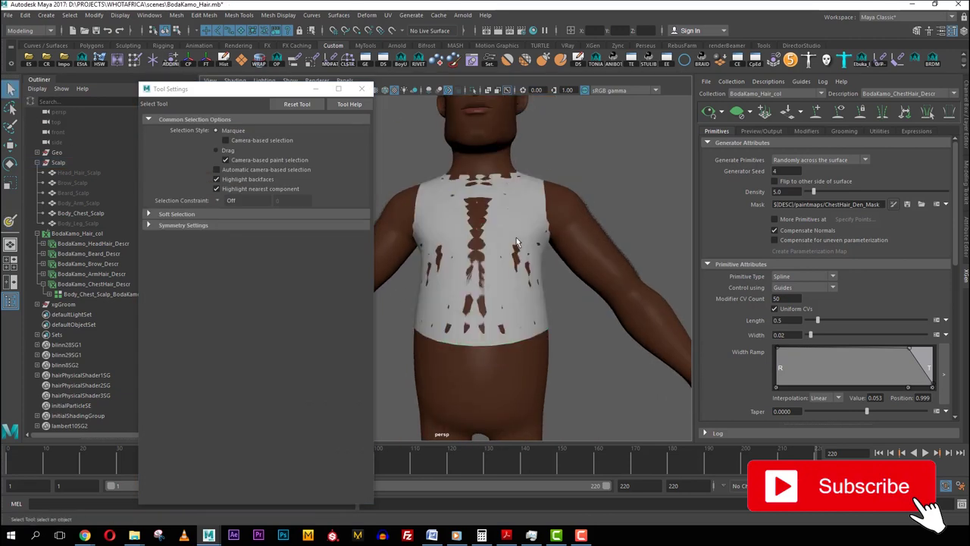
Isolate the Body_Chest_Scalp mesh in the viewport and shift the tool settings window aside.
{"action": "left_click", "coordinate": [516, 241]}
{"action": "key", "text": "ctrl+1"}
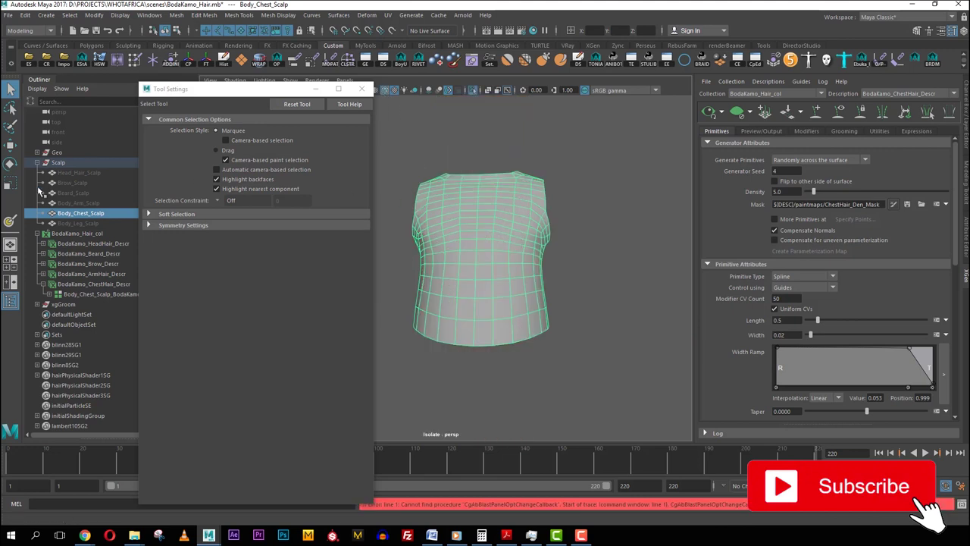
{"action": "middle_click_drag", "start_coordinate": [482, 177], "coordinate": [495, 171], "text": "alt"}
{"action": "left_click_drag", "start_coordinate": [301, 90], "coordinate": [272, 90]}
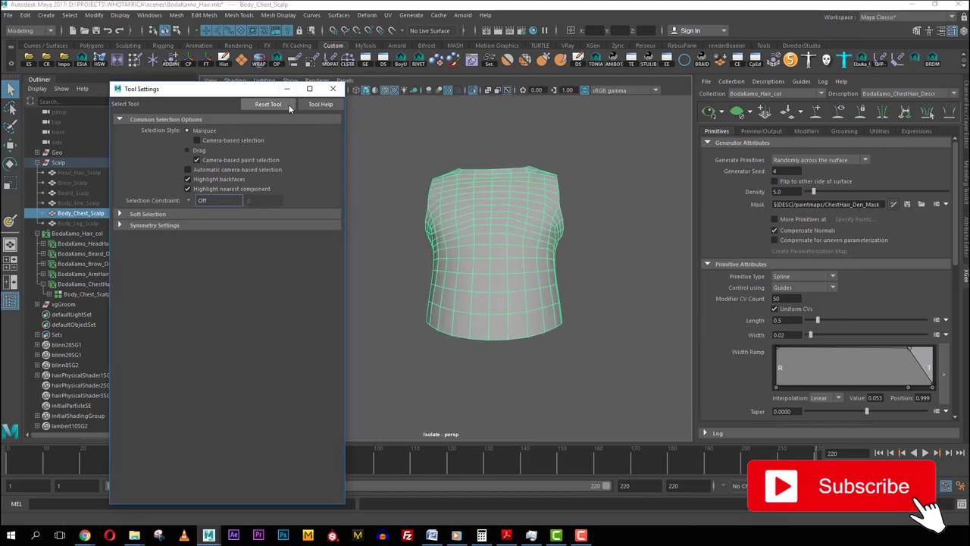
Paint white down the centre of the chest and over the belly on the ChestHair_Den_Mask.
{"action": "left_click", "coordinate": [894, 204]}
{"action": "scroll", "coordinate": [500, 193], "scroll_direction": "up", "scroll_amount": 4}
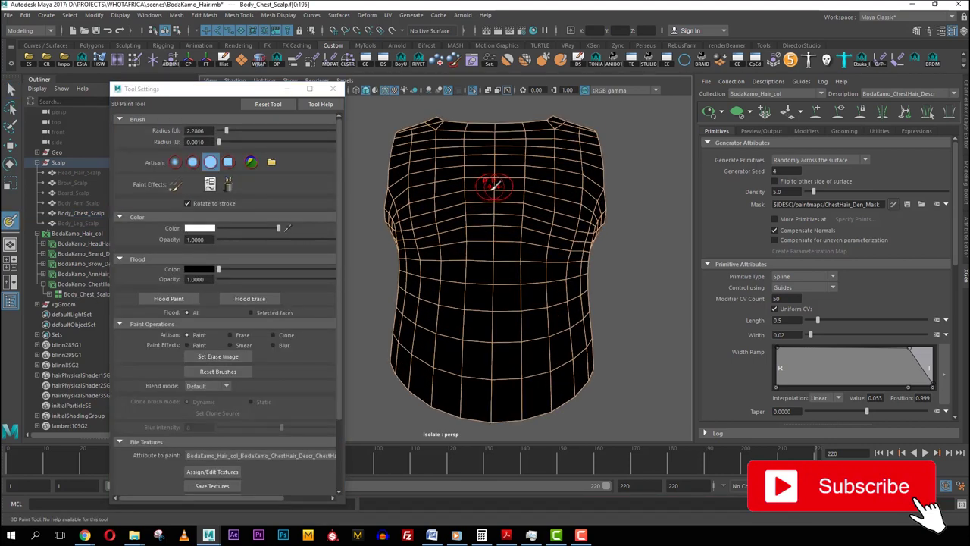
{"action": "mouse_move", "coordinate": [493, 185]}
{"action": "left_mouse_down"}
{"action": "mouse_move", "coordinate": [513, 221]}
{"action": "mouse_move", "coordinate": [508, 246]}
{"action": "mouse_move", "coordinate": [493, 248]}
{"action": "mouse_move", "coordinate": [467, 287]}
{"action": "mouse_move", "coordinate": [460, 345]}
{"action": "mouse_move", "coordinate": [496, 334]}
{"action": "mouse_move", "coordinate": [498, 281]}
{"action": "left_mouse_up"}
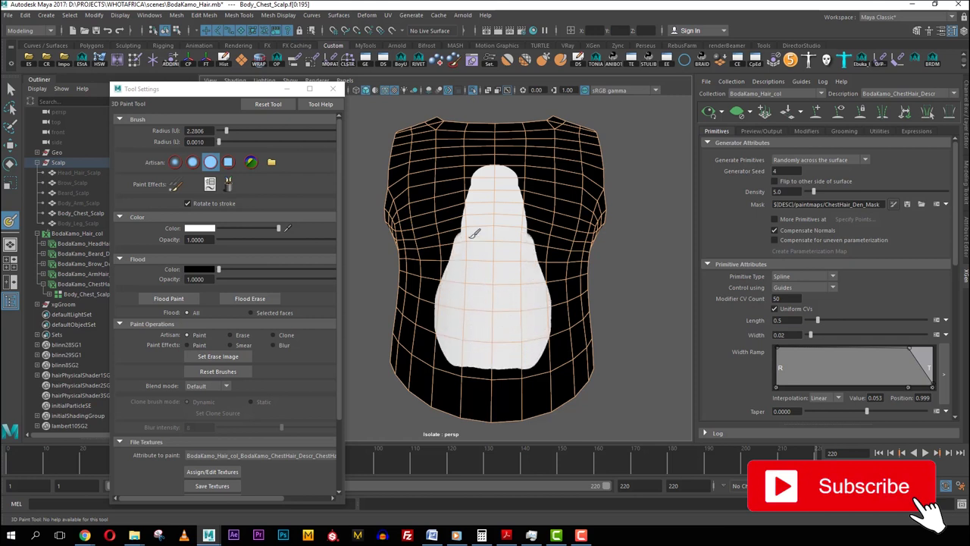
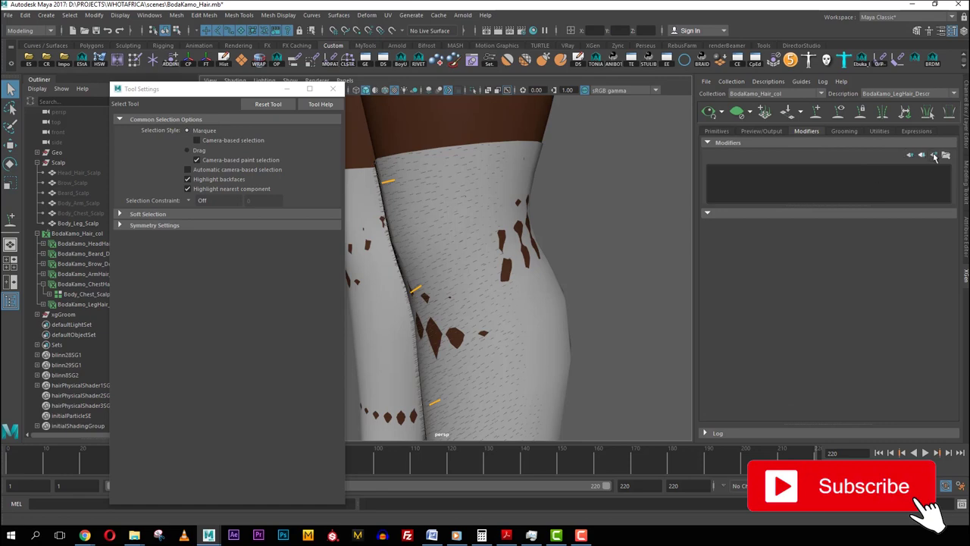
Add a Noise modifier and a Coil modifier to the BodaKamo_LegHair_Descr description.
{"action": "left_click", "coordinate": [812, 218]}
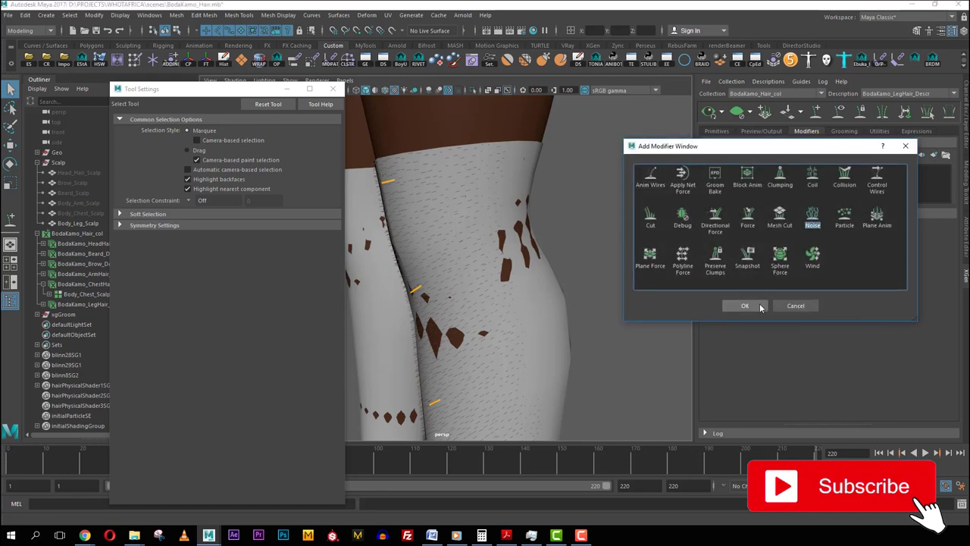
{"action": "left_click", "coordinate": [745, 306]}
{"action": "left_click_drag", "start_coordinate": [540, 248], "coordinate": [579, 250], "text": "alt"}
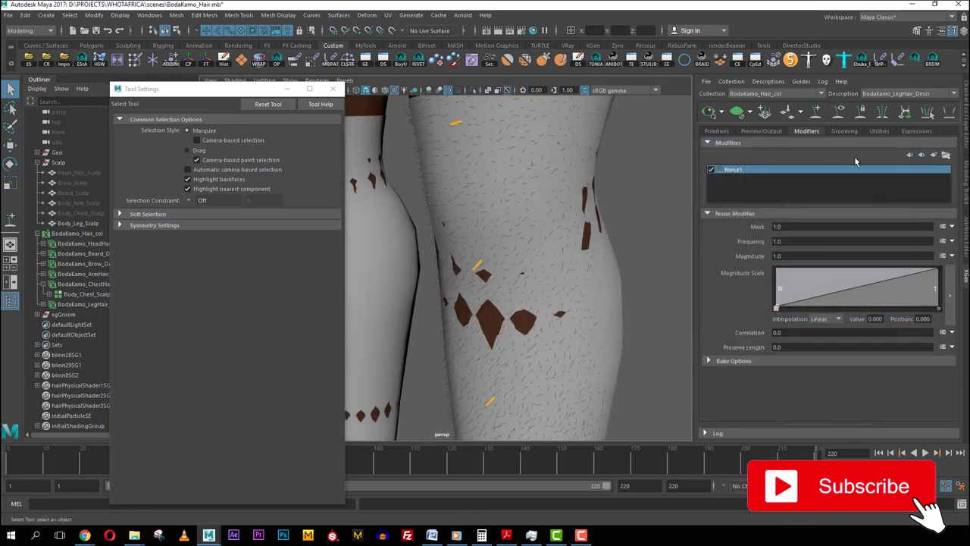
{"action": "left_click", "coordinate": [933, 156]}
{"action": "left_click", "coordinate": [813, 179]}
{"action": "left_click", "coordinate": [744, 305]}
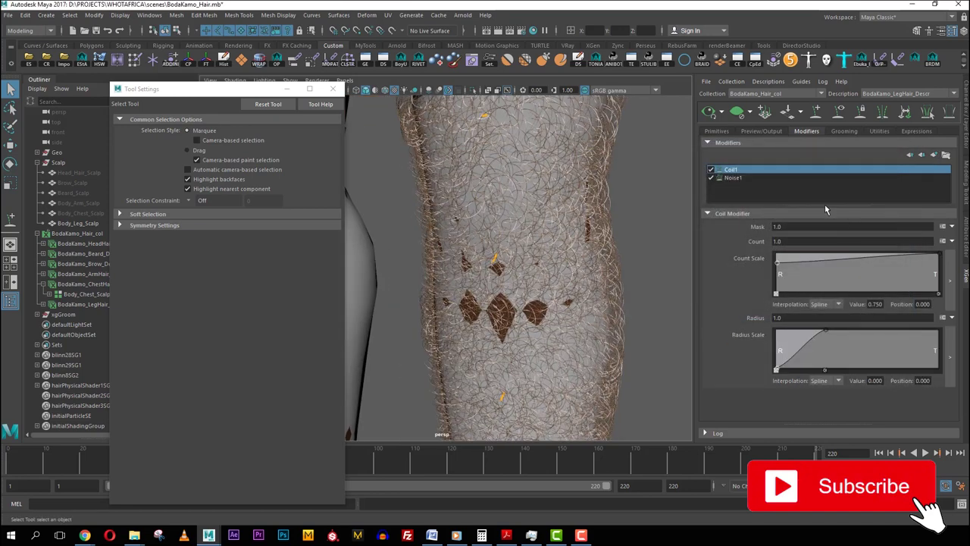
Reshape the Noise modifier's magnitude scale to about 0.776 at the root and 0.816 at the tip.
{"action": "left_click", "coordinate": [733, 178]}
{"action": "mouse_move", "coordinate": [778, 290]}
{"action": "left_mouse_down"}
{"action": "mouse_move", "coordinate": [767, 282]}
{"action": "mouse_move", "coordinate": [783, 279]}
{"action": "left_mouse_up"}
{"action": "left_click_drag", "start_coordinate": [940, 271], "coordinate": [942, 281]}
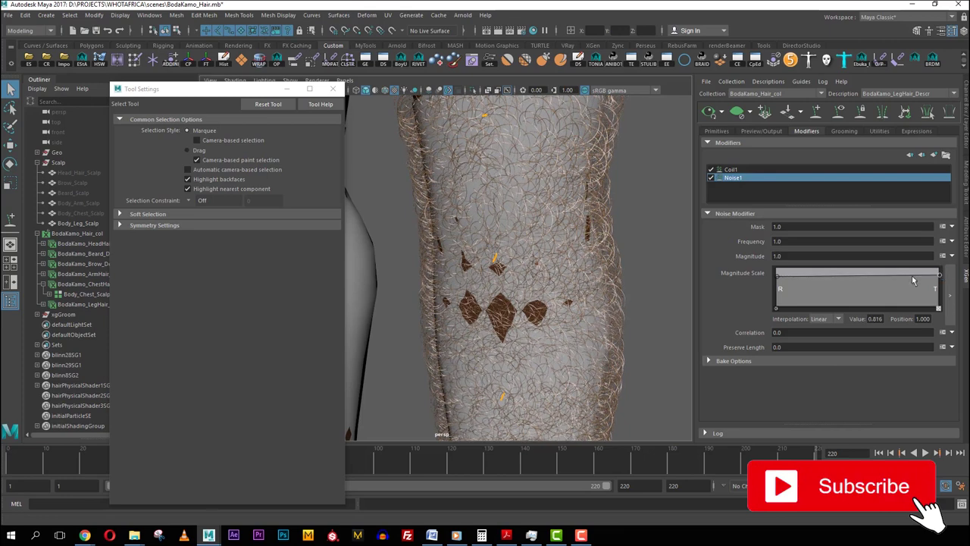
{"action": "left_click", "coordinate": [786, 256]}
Lower the Coil modifier's radius scale point to a value of 0.250 at position 0.336.
{"action": "left_click", "coordinate": [747, 170]}
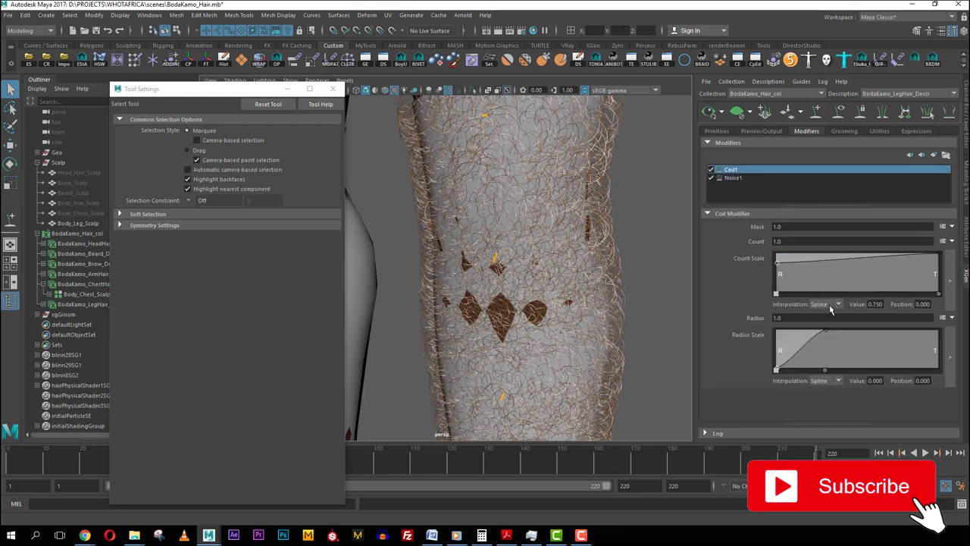
{"action": "left_click_drag", "start_coordinate": [819, 334], "coordinate": [831, 358]}
{"action": "left_click_drag", "start_coordinate": [574, 252], "coordinate": [563, 213], "text": "alt"}
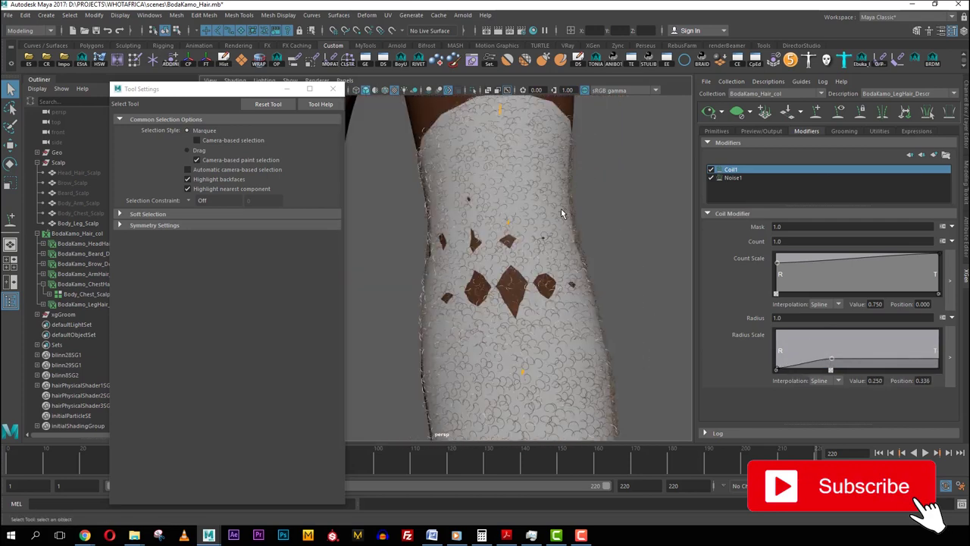
Set the leg hair Noise modifier's magnitude to 3.
{"action": "right_click_drag", "start_coordinate": [563, 213], "coordinate": [629, 206], "text": "alt"}
{"action": "left_click", "coordinate": [755, 179]}
{"action": "left_click", "coordinate": [788, 256]}
{"action": "type", "text": "3"}
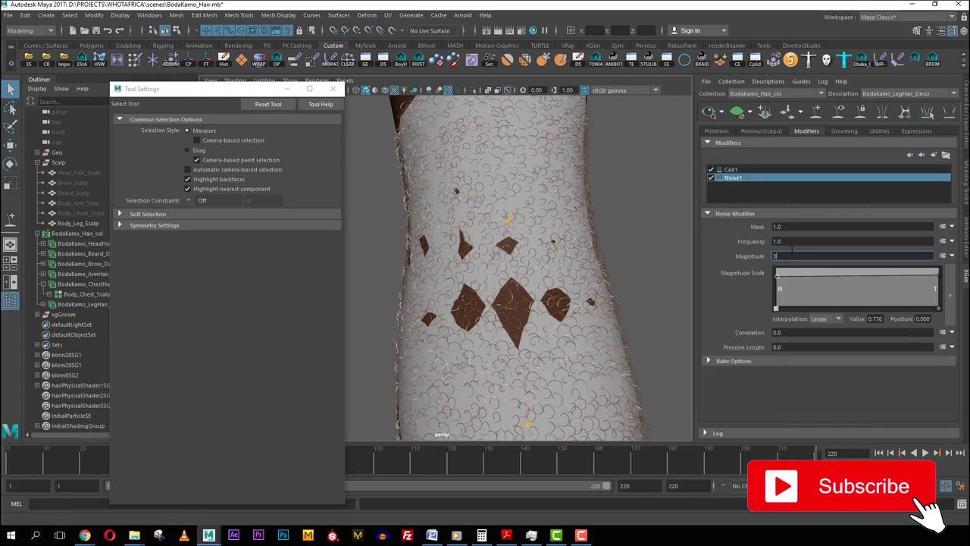
{"action": "key", "text": "Return"}
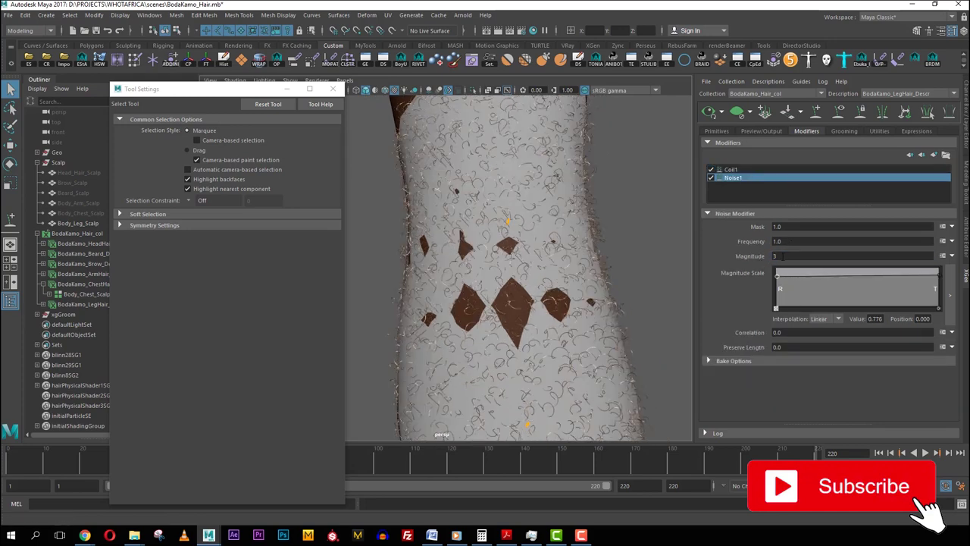
Set the Noise modifier's magnitude and frequency to 2 and save the scene.
{"action": "left_click_drag", "start_coordinate": [793, 240], "coordinate": [774, 255]}
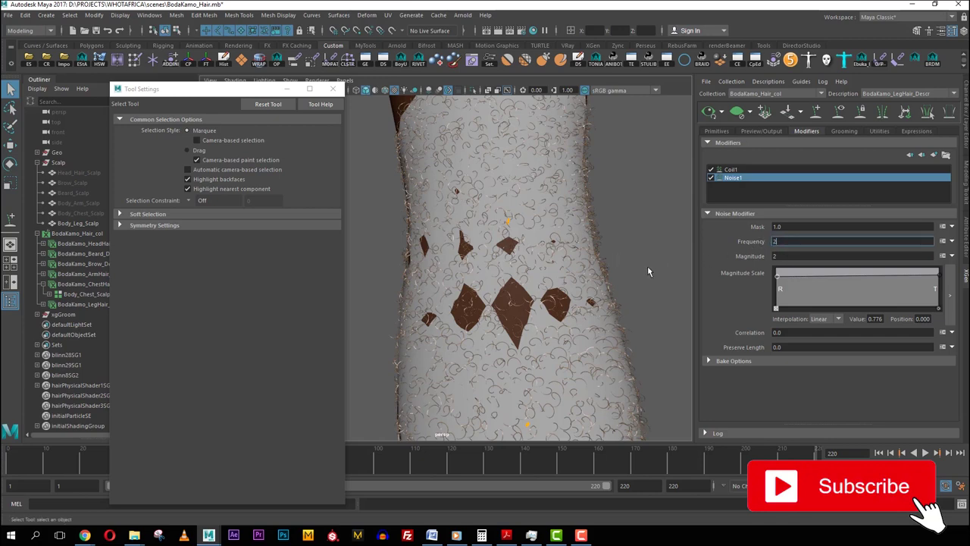
{"action": "mouse_move", "coordinate": [601, 254]}
{"action": "left_mouse_down", "text": "alt"}
{"action": "mouse_move", "coordinate": [515, 284]}
{"action": "mouse_move", "coordinate": [609, 271]}
{"action": "left_mouse_up", "text": "alt"}
{"action": "scroll", "coordinate": [609, 271], "scroll_direction": "down", "scroll_amount": 5}
{"action": "key", "text": "ctrl+s"}
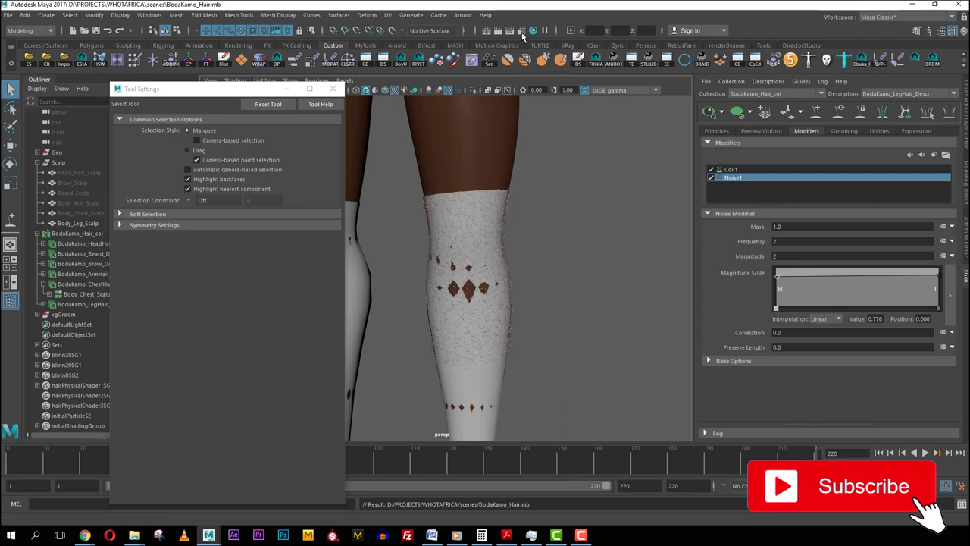
Assign an existing hair material to the BodaKamo_LegHair_Descr description in the Hypershade, close it, and save the scene.
{"action": "left_click", "coordinate": [533, 31]}
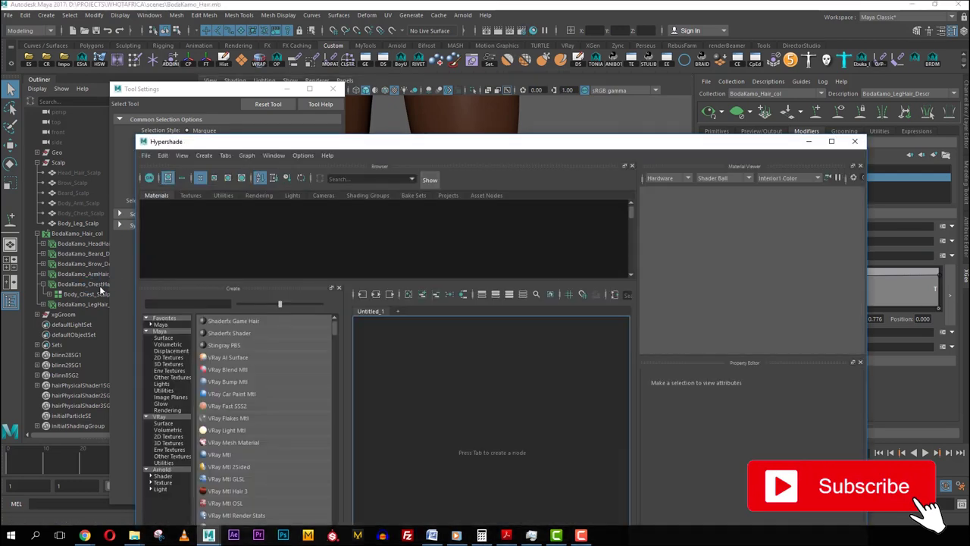
{"action": "left_click", "coordinate": [80, 305]}
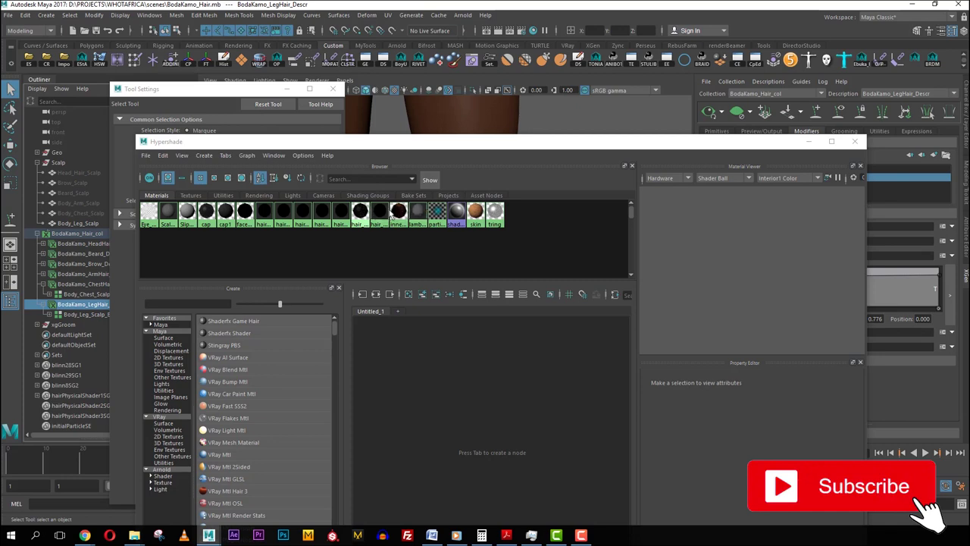
{"action": "right_click_drag", "start_coordinate": [381, 209], "coordinate": [391, 178]}
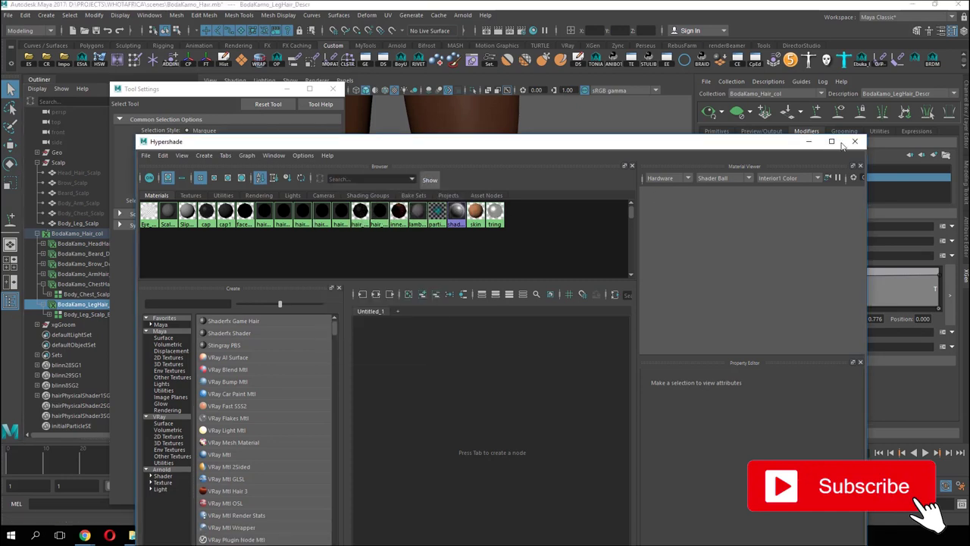
{"action": "left_click", "coordinate": [855, 142]}
{"action": "left_click_drag", "start_coordinate": [523, 239], "coordinate": [519, 255], "text": "alt"}
{"action": "scroll", "coordinate": [519, 257], "scroll_direction": "up", "scroll_amount": 2}
{"action": "scroll", "coordinate": [518, 266], "scroll_direction": "down", "scroll_amount": 4}
{"action": "key", "text": "ctrl+s"}
{"action": "left_click_drag", "start_coordinate": [471, 194], "coordinate": [478, 265], "text": "alt"}
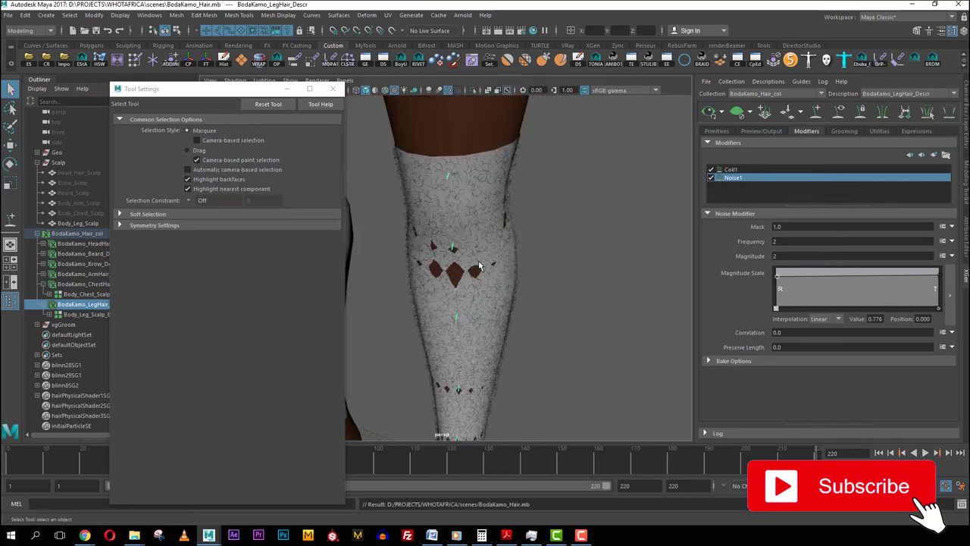
Clear the leg hair preview and start adding guides down the outer side of the leg from the knee to the calf.
{"action": "left_click", "coordinate": [738, 116]}
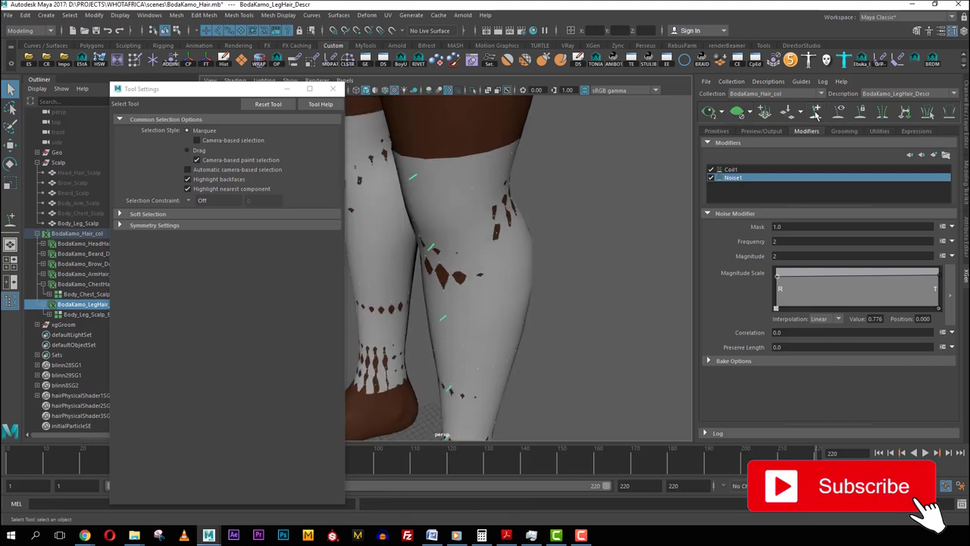
{"action": "left_click", "coordinate": [816, 113]}
{"action": "left_click_drag", "start_coordinate": [503, 183], "coordinate": [460, 175], "text": "alt"}
{"action": "left_click", "coordinate": [477, 142]}
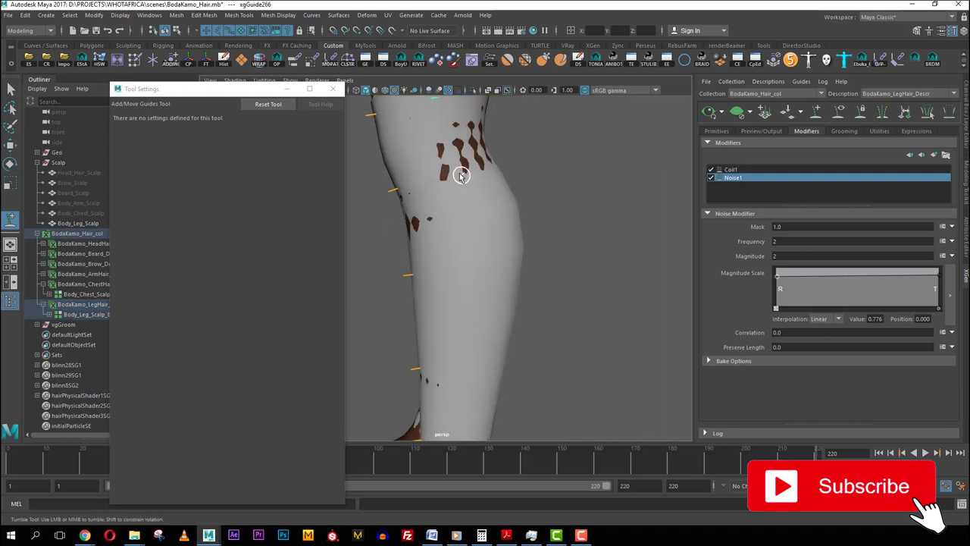
{"action": "middle_click_drag", "start_coordinate": [508, 335], "coordinate": [515, 223], "text": "alt"}
{"action": "left_click", "coordinate": [479, 251]}
{"action": "left_click", "coordinate": [478, 258]}
Continue the row of guides down the outer lower leg to just above the ankle.
{"action": "middle_click_drag", "start_coordinate": [493, 306], "coordinate": [479, 242], "text": "alt"}
{"action": "left_click_drag", "start_coordinate": [478, 242], "coordinate": [470, 215], "text": "alt"}
{"action": "right_click_drag", "start_coordinate": [470, 215], "coordinate": [458, 254], "text": "alt"}
{"action": "mouse_move", "coordinate": [465, 216]}
{"action": "left_mouse_down", "text": "alt"}
{"action": "mouse_move", "coordinate": [522, 238]}
{"action": "mouse_move", "coordinate": [478, 227]}
{"action": "left_mouse_up", "text": "alt"}
{"action": "right_click_drag", "start_coordinate": [478, 227], "coordinate": [479, 200], "text": "alt"}
{"action": "middle_click_drag", "start_coordinate": [479, 200], "coordinate": [489, 274], "text": "alt"}
{"action": "left_click_drag", "start_coordinate": [508, 269], "coordinate": [475, 295], "text": "alt"}
{"action": "right_click_drag", "start_coordinate": [472, 231], "coordinate": [446, 239], "text": "alt"}
{"action": "left_click_drag", "start_coordinate": [483, 277], "coordinate": [464, 324], "text": "alt"}
{"action": "middle_click_drag", "start_coordinate": [463, 362], "coordinate": [457, 332], "text": "alt"}
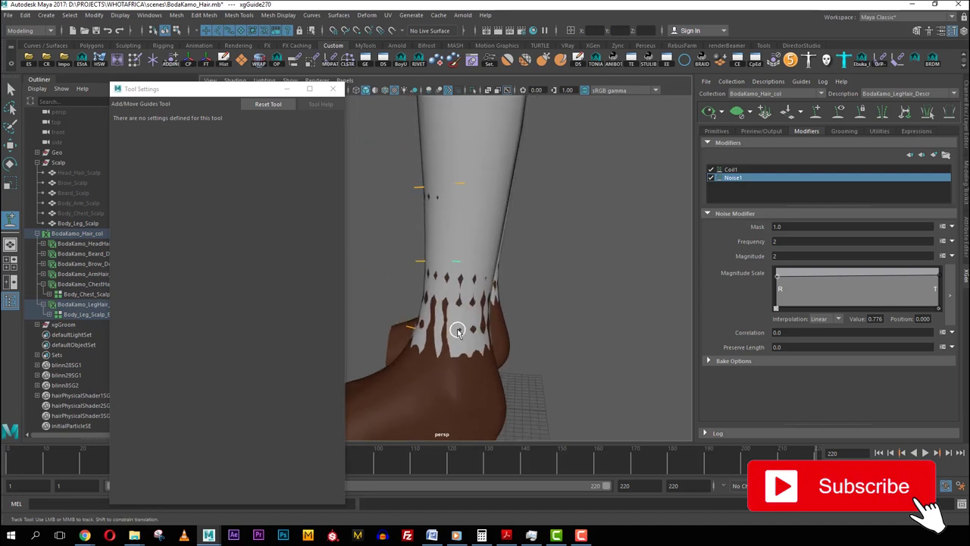
{"action": "left_click", "coordinate": [460, 329]}
{"action": "left_click_drag", "start_coordinate": [464, 352], "coordinate": [536, 317], "text": "alt"}
{"action": "right_click_drag", "start_coordinate": [444, 269], "coordinate": [472, 280], "text": "alt"}
{"action": "left_click_drag", "start_coordinate": [472, 280], "coordinate": [496, 319], "text": "alt"}
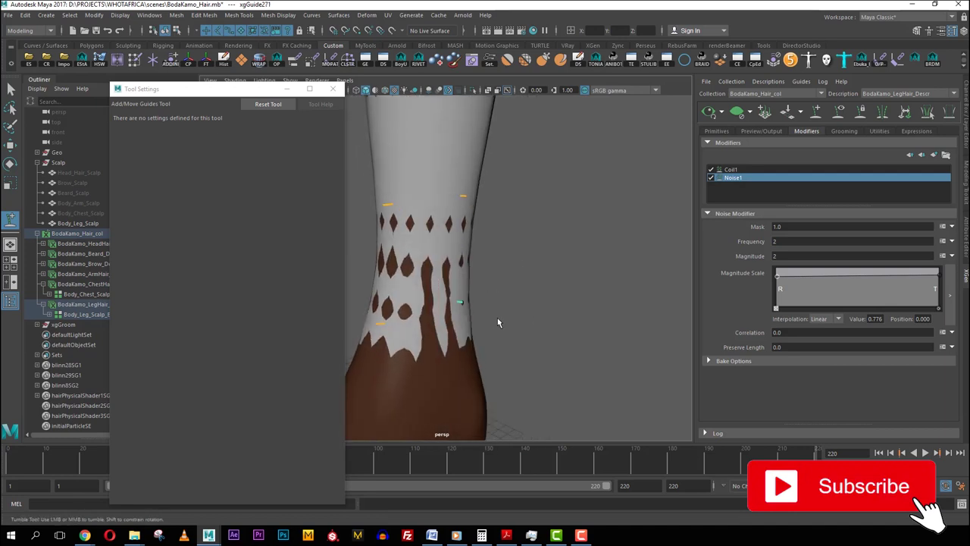
Isolate the lowest outer ankle guide and switch to editing its vertices.
{"action": "key", "text": "q"}
{"action": "scroll", "coordinate": [494, 312], "scroll_direction": "up", "scroll_amount": 2}
{"action": "scroll", "coordinate": [494, 313], "scroll_direction": "up", "scroll_amount": 1}
{"action": "middle_click_drag", "start_coordinate": [494, 313], "coordinate": [520, 269], "text": "alt"}
{"action": "key", "text": "ctrl+1"}
{"action": "right_click_drag", "start_coordinate": [505, 263], "coordinate": [446, 258]}
{"action": "scroll", "coordinate": [523, 268], "scroll_direction": "up", "scroll_amount": 3}
Select the ankle guide's vertices, end the isolation, and move them into place against the leg surface.
{"action": "left_click_drag", "start_coordinate": [517, 244], "coordinate": [604, 320]}
{"action": "key", "text": "f"}
{"action": "scroll", "coordinate": [549, 276], "scroll_direction": "down", "scroll_amount": 2}
{"action": "left_click_drag", "start_coordinate": [549, 280], "coordinate": [459, 317], "text": "alt"}
{"action": "key", "text": "ctrl+1"}
{"action": "left_click_drag", "start_coordinate": [459, 317], "coordinate": [483, 336], "text": "alt"}
{"action": "key", "text": "w"}
{"action": "middle_click_drag", "start_coordinate": [483, 336], "coordinate": [523, 317]}
Move two further vertex selections of the ankle guide to straighten it away from the skin.
{"action": "key", "text": "q"}
{"action": "left_click_drag", "start_coordinate": [458, 248], "coordinate": [572, 388]}
{"action": "left_click_drag", "start_coordinate": [567, 383], "coordinate": [535, 384], "text": "alt"}
{"action": "key", "text": "w"}
{"action": "middle_click_drag", "start_coordinate": [532, 382], "coordinate": [551, 376]}
{"action": "key", "text": "q"}
{"action": "left_click_drag", "start_coordinate": [477, 305], "coordinate": [501, 340]}
{"action": "key", "text": "w"}
{"action": "middle_click_drag", "start_coordinate": [503, 345], "coordinate": [544, 367]}
Adjust the ankle guide's outermost vertices to finish its curve, return to object selection, and save the scene.
{"action": "left_click_drag", "start_coordinate": [544, 367], "coordinate": [511, 245], "text": "alt"}
{"action": "left_click_drag", "start_coordinate": [483, 212], "coordinate": [540, 257]}
{"action": "middle_click_drag", "start_coordinate": [537, 264], "coordinate": [539, 269]}
{"action": "key", "text": "q"}
{"action": "left_click_drag", "start_coordinate": [511, 226], "coordinate": [537, 259]}
{"action": "key", "text": "w"}
{"action": "middle_click_drag", "start_coordinate": [529, 249], "coordinate": [530, 255]}
{"action": "scroll", "coordinate": [531, 255], "scroll_direction": "down", "scroll_amount": 6}
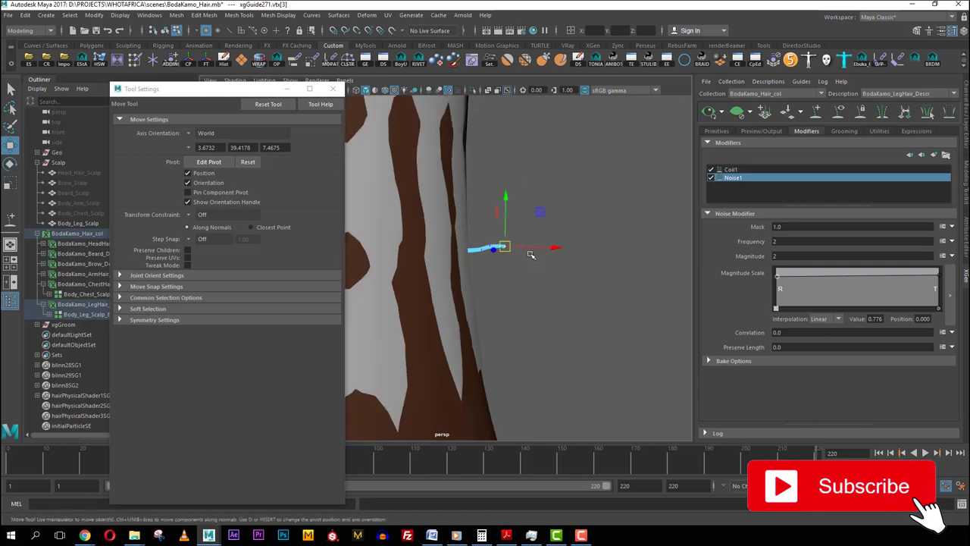
{"action": "scroll", "coordinate": [568, 165], "scroll_direction": "down", "scroll_amount": 4}
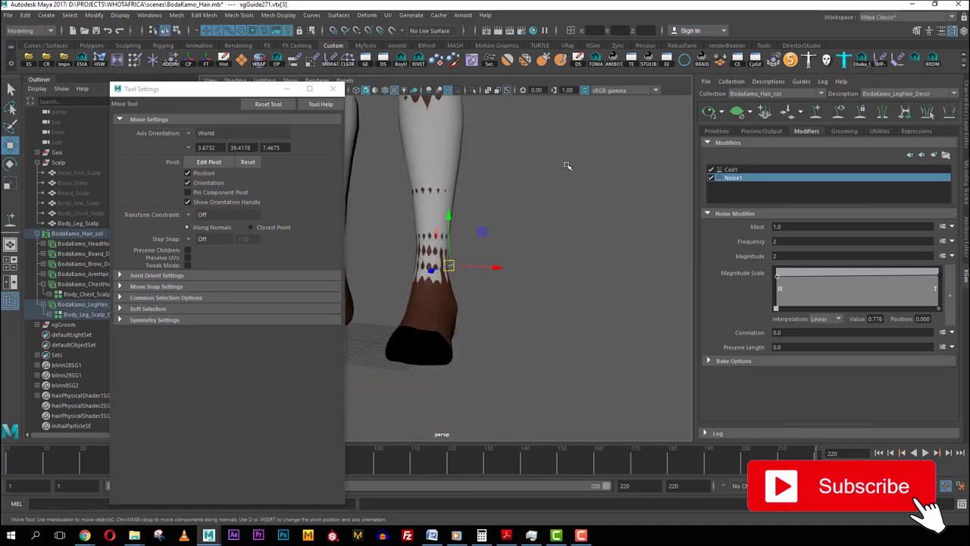
{"action": "scroll", "coordinate": [568, 165], "scroll_direction": "up", "scroll_amount": 2}
{"action": "middle_click_drag", "start_coordinate": [568, 165], "coordinate": [584, 218], "text": "alt"}
Update the leg hair preview and examine the hair from the knee to the ankle.
{"action": "left_click", "coordinate": [708, 112]}
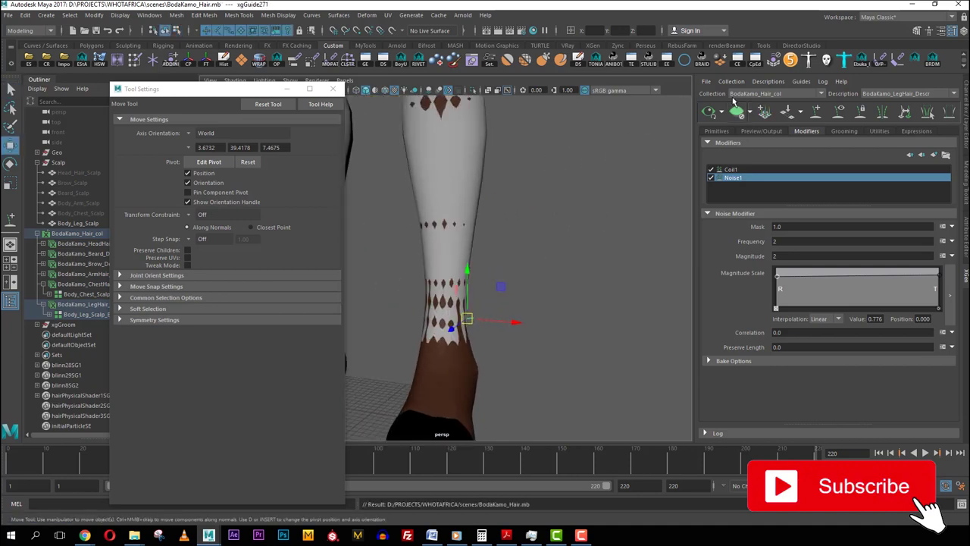
{"action": "middle_click_drag", "start_coordinate": [565, 159], "coordinate": [560, 231], "text": "alt"}
{"action": "scroll", "coordinate": [546, 270], "scroll_direction": "up", "scroll_amount": 7}
{"action": "left_click_drag", "start_coordinate": [560, 231], "coordinate": [599, 220], "text": "alt"}
{"action": "scroll", "coordinate": [552, 270], "scroll_direction": "down", "scroll_amount": 4}
{"action": "scroll", "coordinate": [517, 283], "scroll_direction": "up", "scroll_amount": 5}
{"action": "scroll", "coordinate": [531, 276], "scroll_direction": "down", "scroll_amount": 5}
{"action": "scroll", "coordinate": [438, 269], "scroll_direction": "down", "scroll_amount": 5}
{"action": "scroll", "coordinate": [599, 220], "scroll_direction": "up", "scroll_amount": 2}
Clear the leg hair preview and add a row of guides down the inner side of the leg to the ankle.
{"action": "left_click", "coordinate": [740, 113]}
{"action": "left_click", "coordinate": [815, 112]}
{"action": "scroll", "coordinate": [515, 154], "scroll_direction": "down", "scroll_amount": 3}
{"action": "left_click_drag", "start_coordinate": [513, 156], "coordinate": [469, 140], "text": "alt"}
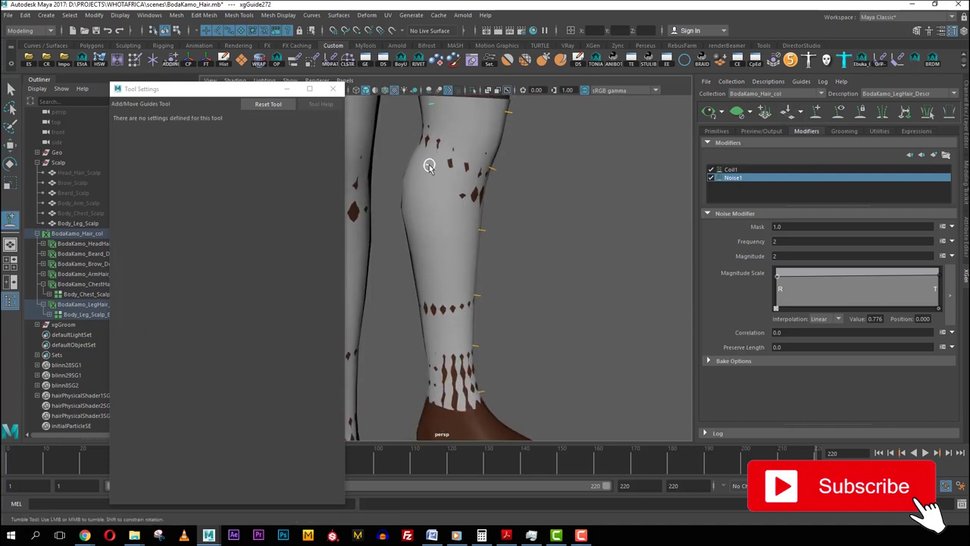
{"action": "mouse_move", "coordinate": [414, 286]}
{"action": "left_mouse_down", "text": "alt"}
{"action": "mouse_move", "coordinate": [418, 262]}
{"action": "mouse_move", "coordinate": [422, 286]}
{"action": "left_mouse_up", "text": "alt"}
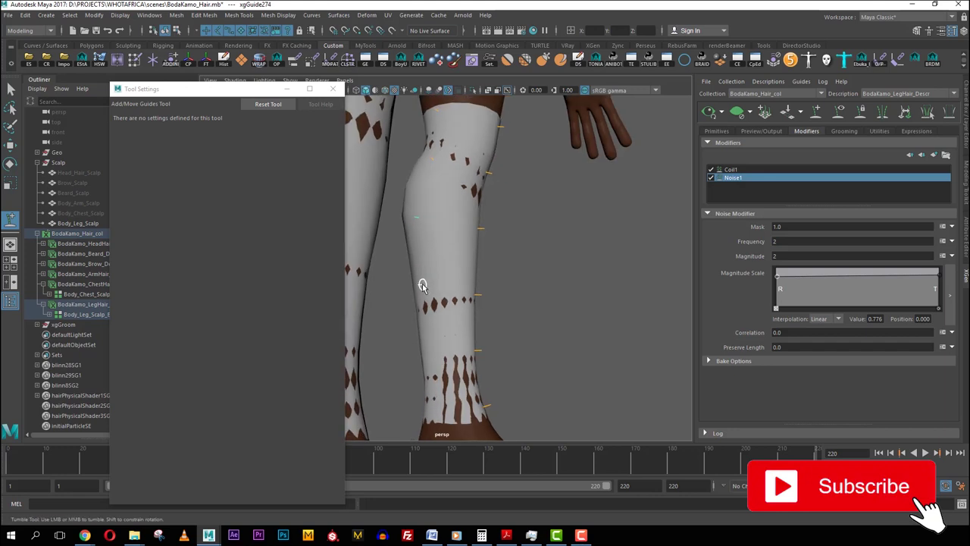
{"action": "left_click", "coordinate": [431, 399]}
Place a guide on the back of the knee, undoing the misplaced attempts.
{"action": "left_click_drag", "start_coordinate": [433, 356], "coordinate": [435, 124], "text": "alt"}
{"action": "middle_click_drag", "start_coordinate": [435, 108], "coordinate": [434, 127], "text": "alt"}
{"action": "mouse_move", "coordinate": [436, 123]}
{"action": "left_mouse_down", "text": "alt"}
{"action": "mouse_move", "coordinate": [446, 212]}
{"action": "mouse_move", "coordinate": [500, 197]}
{"action": "mouse_move", "coordinate": [447, 191]}
{"action": "mouse_move", "coordinate": [422, 132]}
{"action": "left_mouse_up", "text": "alt"}
{"action": "key", "text": "ctrl+z"}
{"action": "left_click", "coordinate": [436, 139]}
{"action": "key", "text": "ctrl+z"}
{"action": "left_click", "coordinate": [427, 124]}
Place guides down the back of the knee and calf, undoing the misplaced ones.
{"action": "left_click_drag", "start_coordinate": [438, 169], "coordinate": [442, 189], "text": "alt"}
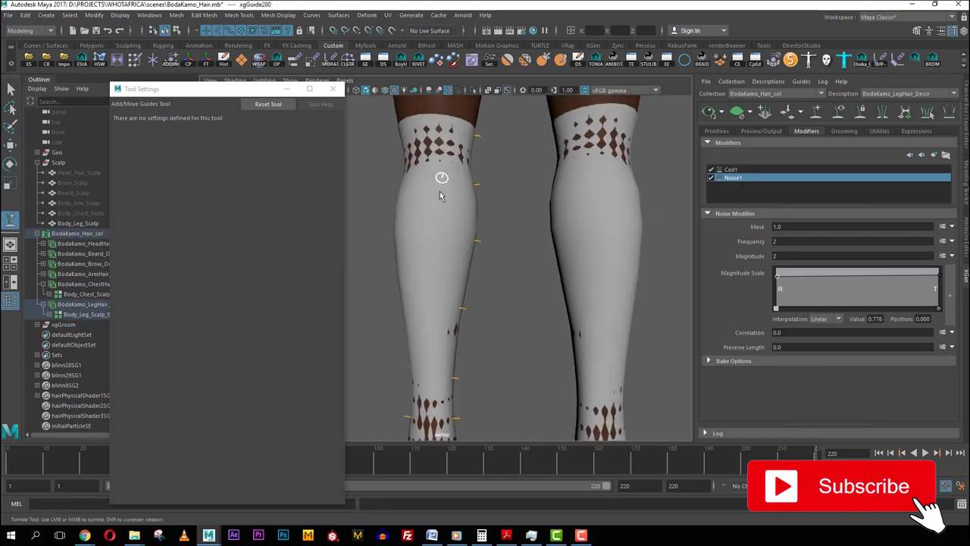
{"action": "left_click_drag", "start_coordinate": [433, 331], "coordinate": [528, 278], "text": "alt"}
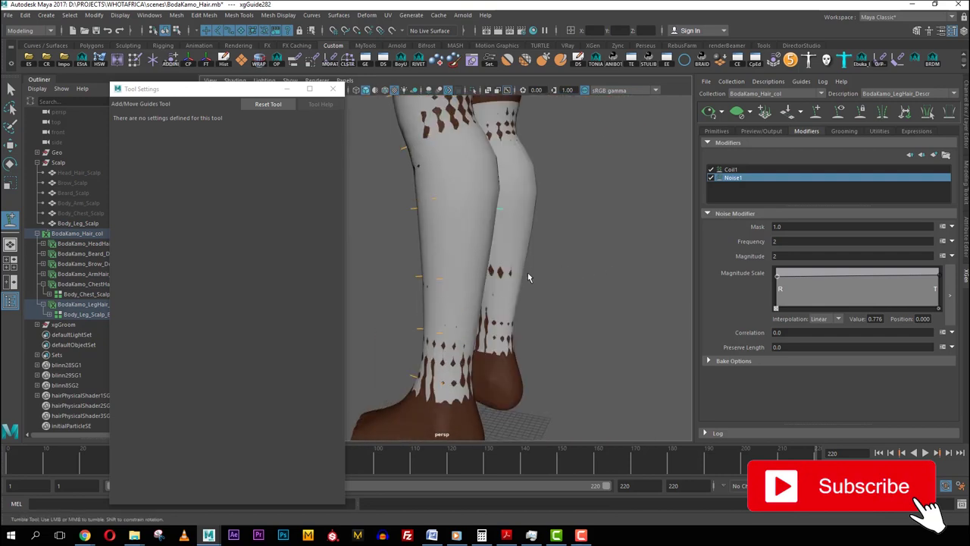
{"action": "key", "text": "ctrl+z"}
{"action": "left_click_drag", "start_coordinate": [513, 233], "coordinate": [423, 200], "text": "alt"}
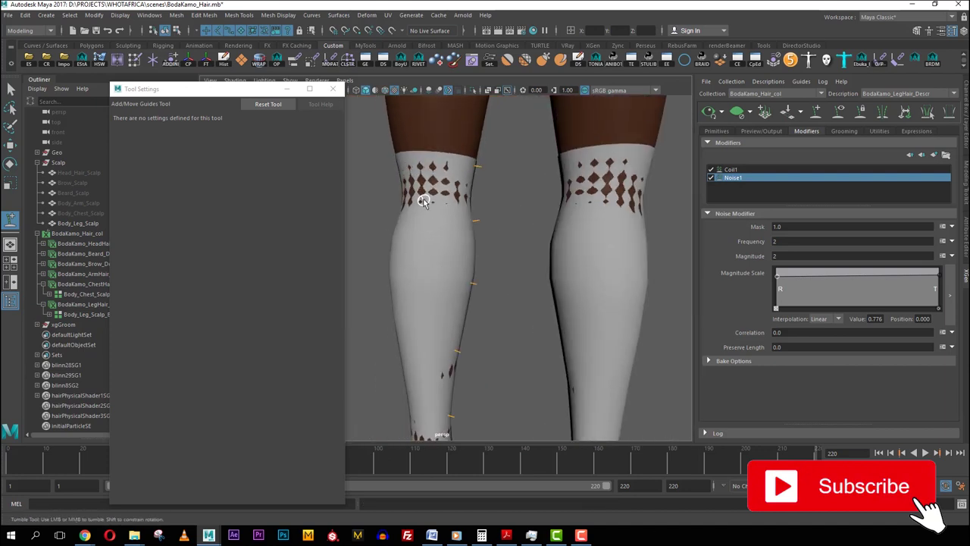
{"action": "left_click", "coordinate": [427, 155]}
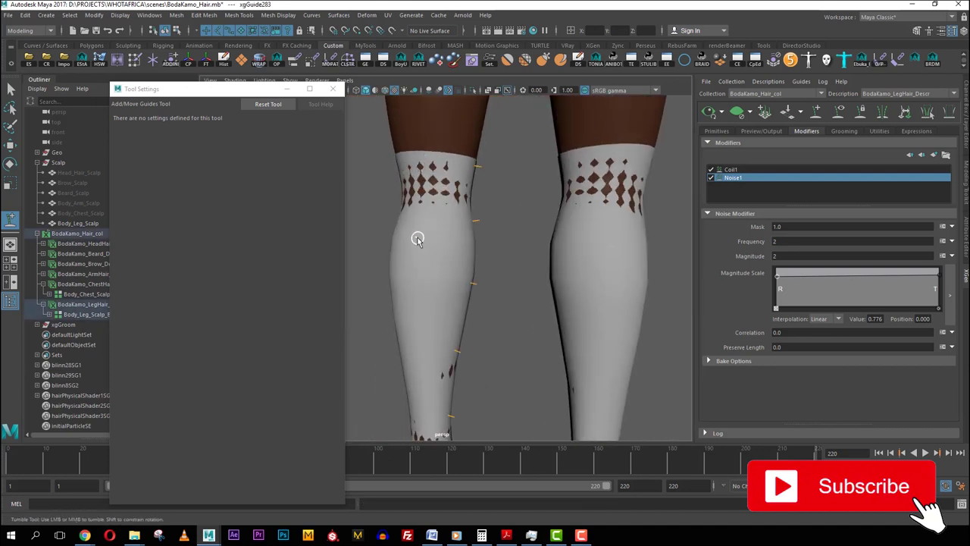
{"action": "left_click_drag", "start_coordinate": [465, 304], "coordinate": [446, 248], "text": "alt"}
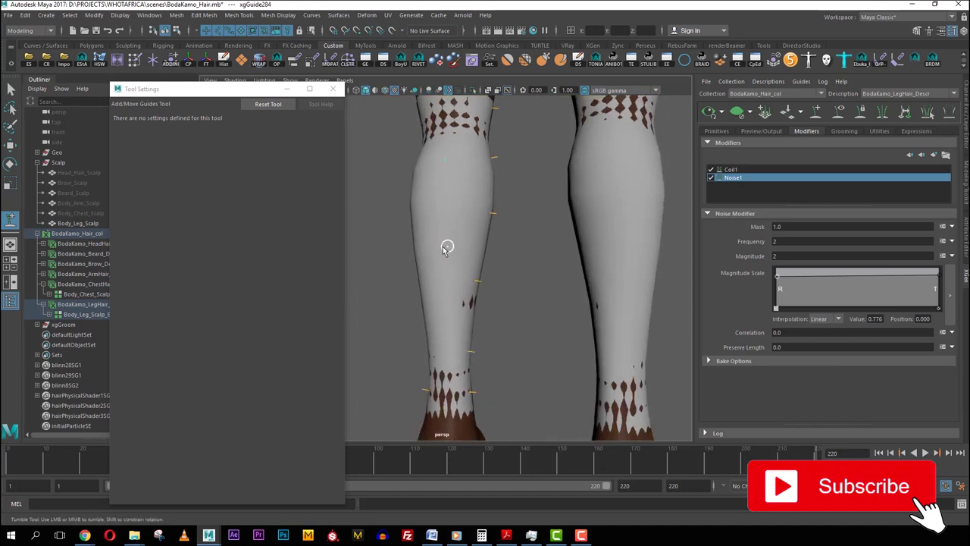
{"action": "left_click_drag", "start_coordinate": [445, 317], "coordinate": [456, 307], "text": "alt"}
{"action": "left_click", "coordinate": [453, 256]}
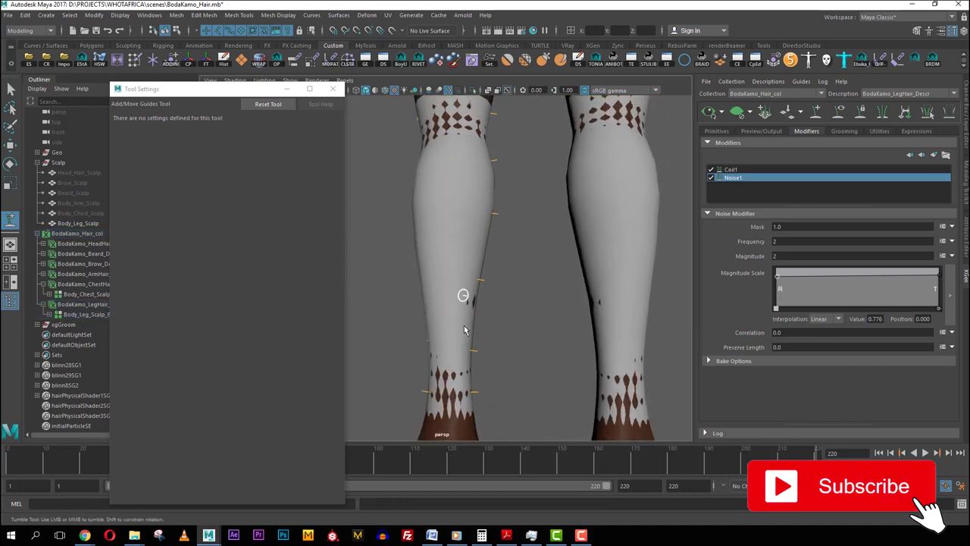
Add guides along the lower leg toward the ankle, undoing the misplaced ones.
{"action": "left_click_drag", "start_coordinate": [490, 359], "coordinate": [458, 348], "text": "alt"}
{"action": "left_click", "coordinate": [439, 350]}
{"action": "middle_click_drag", "start_coordinate": [444, 376], "coordinate": [441, 297], "text": "alt"}
{"action": "right_click_drag", "start_coordinate": [441, 297], "coordinate": [451, 316], "text": "alt"}
{"action": "key", "text": "ctrl+z"}
{"action": "left_click", "coordinate": [439, 290]}
{"action": "left_click_drag", "start_coordinate": [481, 333], "coordinate": [521, 286], "text": "alt"}
{"action": "left_click", "coordinate": [472, 335]}
{"action": "left_click_drag", "start_coordinate": [522, 351], "coordinate": [698, 357], "text": "alt"}
{"action": "left_click_drag", "start_coordinate": [440, 356], "coordinate": [501, 305], "text": "alt"}
{"action": "key", "text": "ctrl+z"}
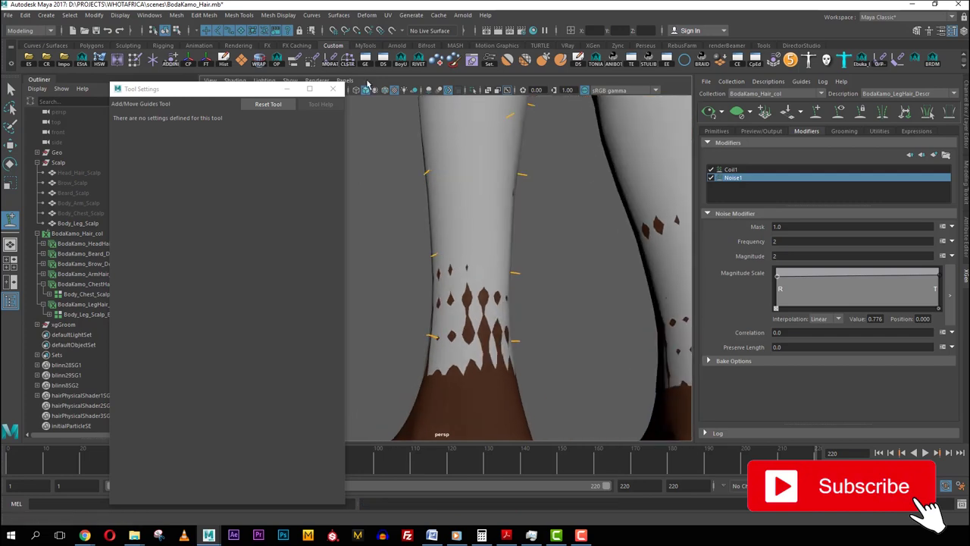
Update the leg hair preview and examine the hair around the back of the ankle.
{"action": "right_click_drag", "start_coordinate": [545, 288], "coordinate": [485, 266], "text": "alt"}
{"action": "left_click_drag", "start_coordinate": [485, 265], "coordinate": [564, 266], "text": "alt"}
{"action": "right_click_drag", "start_coordinate": [565, 265], "coordinate": [530, 250], "text": "alt"}
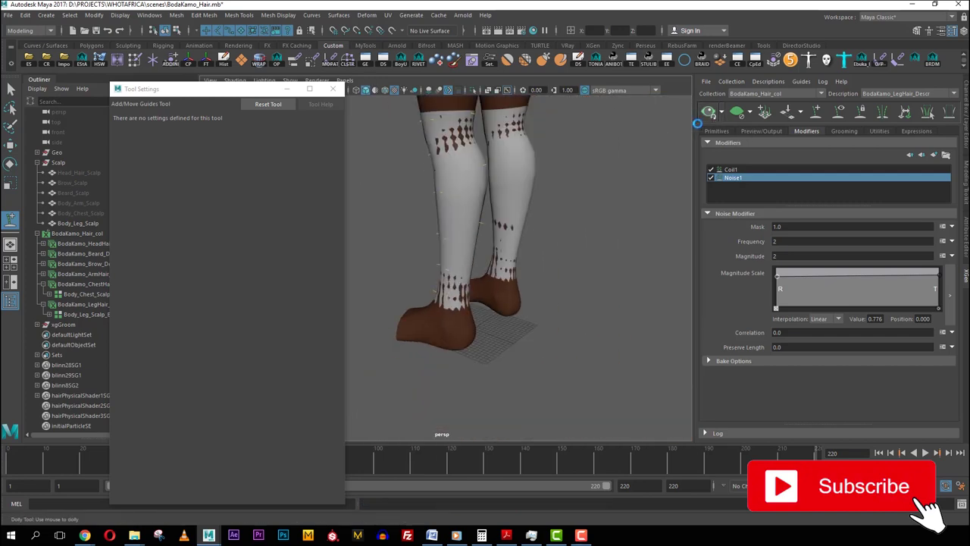
{"action": "left_click_drag", "start_coordinate": [480, 240], "coordinate": [502, 245], "text": "alt"}
{"action": "right_click_drag", "start_coordinate": [502, 244], "coordinate": [493, 311], "text": "alt"}
{"action": "left_click_drag", "start_coordinate": [493, 311], "coordinate": [472, 292], "text": "alt"}
{"action": "middle_click_drag", "start_coordinate": [471, 293], "coordinate": [460, 275], "text": "alt"}
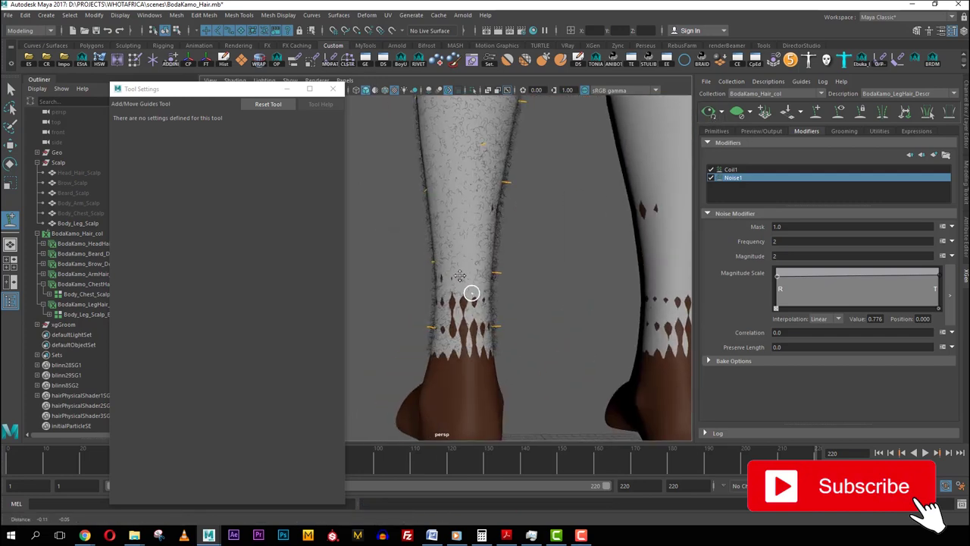
{"action": "right_click_drag", "start_coordinate": [460, 276], "coordinate": [465, 273], "text": "alt"}
Try to add more guides on the back of the lower leg and undo the placements.
{"action": "left_click", "coordinate": [500, 311]}
{"action": "right_click_drag", "start_coordinate": [509, 321], "coordinate": [493, 312], "text": "alt"}
{"action": "left_click_drag", "start_coordinate": [493, 312], "coordinate": [466, 221], "text": "alt"}
{"action": "key", "text": "ctrl+z"}
{"action": "left_click", "coordinate": [468, 238]}
{"action": "right_click_drag", "start_coordinate": [523, 284], "coordinate": [493, 278], "text": "alt"}
{"action": "key", "text": "ctrl+z"}
{"action": "right_click_drag", "start_coordinate": [476, 226], "coordinate": [464, 221], "text": "alt"}
{"action": "left_click_drag", "start_coordinate": [464, 221], "coordinate": [544, 229], "text": "alt"}
Update the leg hair preview, leave guide placement for object selection, check the hair around the leg, and save the scene.
{"action": "left_click", "coordinate": [710, 113]}
{"action": "right_click_drag", "start_coordinate": [544, 229], "coordinate": [509, 238], "text": "alt"}
{"action": "left_click_drag", "start_coordinate": [510, 238], "coordinate": [544, 229], "text": "alt"}
{"action": "key", "text": "q"}
{"action": "middle_click_drag", "start_coordinate": [455, 212], "coordinate": [447, 281], "text": "alt"}
{"action": "mouse_move", "coordinate": [447, 281]}
{"action": "left_mouse_down", "text": "alt"}
{"action": "mouse_move", "coordinate": [513, 265]}
{"action": "mouse_move", "coordinate": [430, 282]}
{"action": "left_mouse_up", "text": "alt"}
{"action": "middle_click_drag", "start_coordinate": [429, 282], "coordinate": [433, 247], "text": "alt"}
{"action": "right_click_drag", "start_coordinate": [432, 248], "coordinate": [458, 250], "text": "alt"}
{"action": "left_click_drag", "start_coordinate": [458, 250], "coordinate": [368, 263], "text": "alt"}
{"action": "right_click_drag", "start_coordinate": [405, 283], "coordinate": [466, 271], "text": "alt"}
{"action": "left_click_drag", "start_coordinate": [466, 270], "coordinate": [532, 262], "text": "alt"}
{"action": "key", "text": "ctrl+s"}
Select the Body_Leg_Scalp mesh at the knee and hide it to leave the hair on the skin.
{"action": "left_click_drag", "start_coordinate": [480, 229], "coordinate": [529, 243], "text": "alt"}
{"action": "middle_click_drag", "start_coordinate": [464, 220], "coordinate": [468, 265], "text": "alt"}
{"action": "right_click_drag", "start_coordinate": [469, 265], "coordinate": [495, 266], "text": "alt"}
{"action": "scroll", "coordinate": [497, 267], "scroll_direction": "up", "scroll_amount": 3}
{"action": "left_click", "coordinate": [524, 153]}
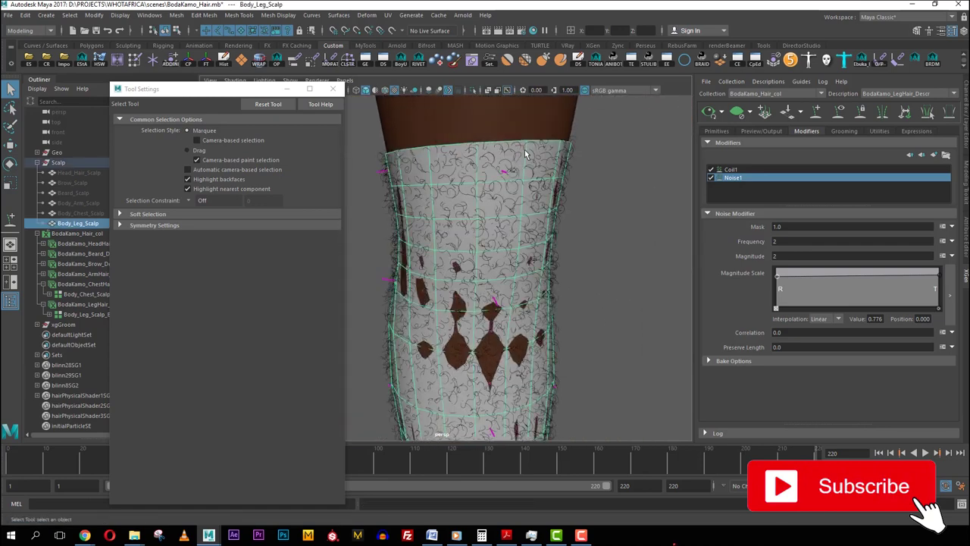
{"action": "left_click_drag", "start_coordinate": [426, 164], "coordinate": [523, 174], "text": "alt"}
{"action": "scroll", "coordinate": [529, 176], "scroll_direction": "down", "scroll_amount": 3}
{"action": "left_click", "coordinate": [528, 178]}
{"action": "left_click", "coordinate": [505, 227]}
{"action": "key", "text": "ctrl+h"}
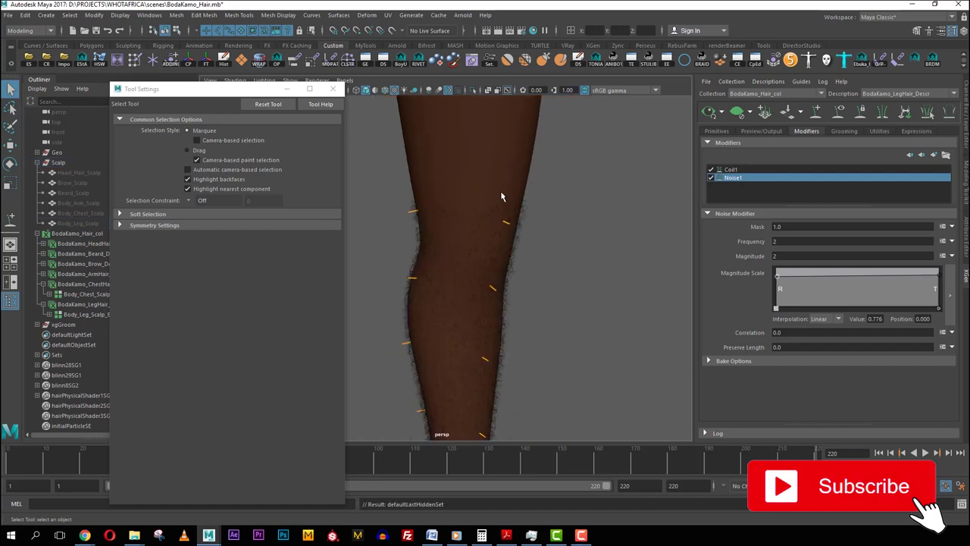
Examine the leg hair against the skin on all sides, from the knee down to the ankle.
{"action": "scroll", "coordinate": [502, 197], "scroll_direction": "up", "scroll_amount": 2}
{"action": "left_click_drag", "start_coordinate": [502, 197], "coordinate": [438, 185], "text": "alt"}
{"action": "scroll", "coordinate": [500, 226], "scroll_direction": "down", "scroll_amount": 5}
{"action": "mouse_move", "coordinate": [490, 229]}
{"action": "left_mouse_down", "text": "alt"}
{"action": "mouse_move", "coordinate": [495, 217]}
{"action": "mouse_move", "coordinate": [420, 225]}
{"action": "mouse_move", "coordinate": [495, 223]}
{"action": "left_mouse_up", "text": "alt"}
{"action": "scroll", "coordinate": [489, 213], "scroll_direction": "up", "scroll_amount": 5}
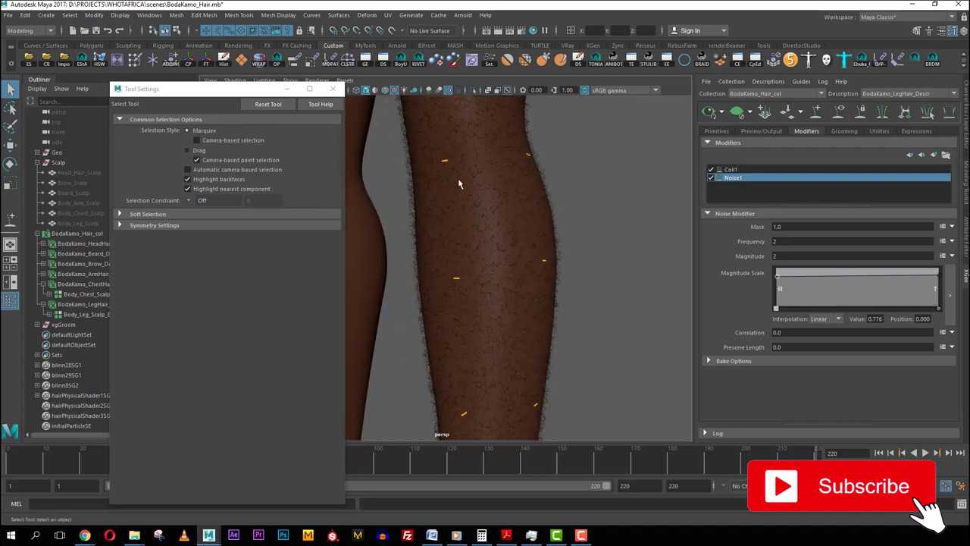
{"action": "left_click_drag", "start_coordinate": [432, 167], "coordinate": [482, 211], "text": "alt"}
{"action": "scroll", "coordinate": [472, 269], "scroll_direction": "down", "scroll_amount": 3}
{"action": "left_click_drag", "start_coordinate": [471, 266], "coordinate": [535, 239], "text": "alt"}
{"action": "scroll", "coordinate": [462, 239], "scroll_direction": "up", "scroll_amount": 5}
{"action": "scroll", "coordinate": [435, 244], "scroll_direction": "down", "scroll_amount": 4}
{"action": "scroll", "coordinate": [427, 255], "scroll_direction": "down", "scroll_amount": 4}
Save the scene and show the hidden Body_Leg_Scalp mesh again.
{"action": "key", "text": "ctrl+s"}
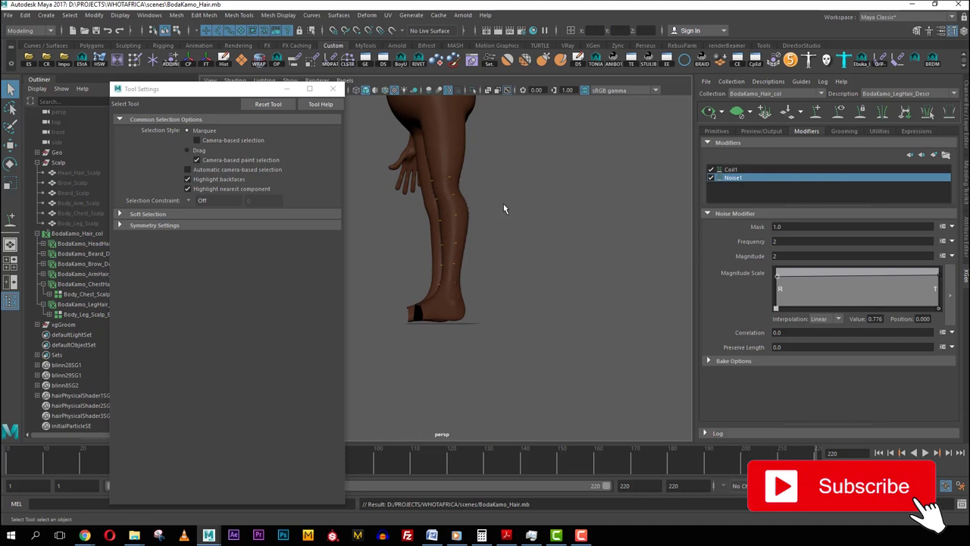
{"action": "scroll", "coordinate": [498, 203], "scroll_direction": "up", "scroll_amount": 3}
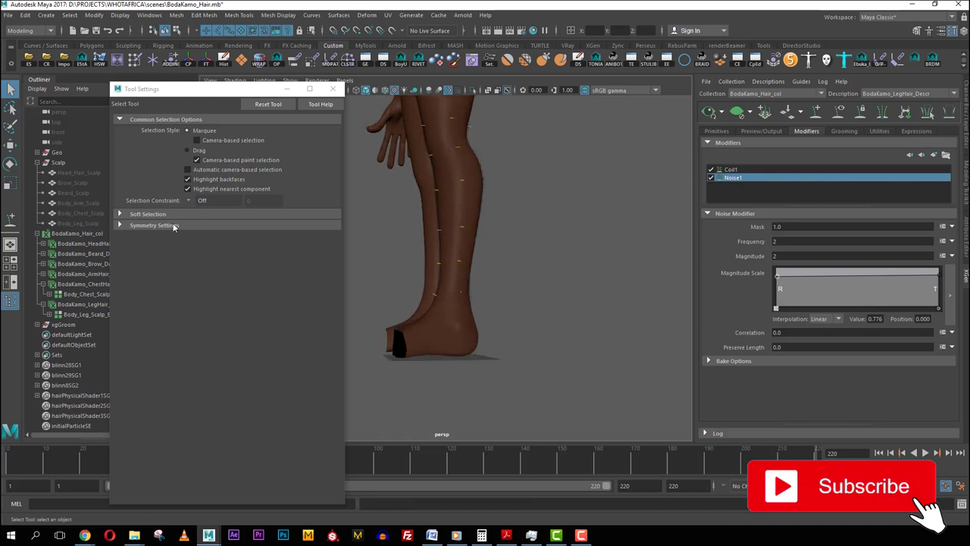
{"action": "left_click", "coordinate": [90, 223]}
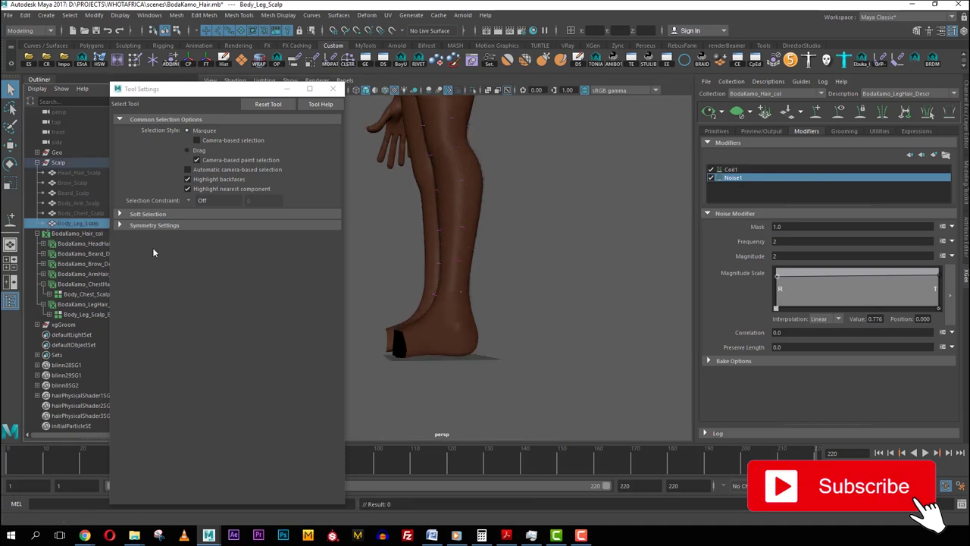
{"action": "scroll", "coordinate": [477, 250], "scroll_direction": "up", "scroll_amount": 2}
{"action": "left_click_drag", "start_coordinate": [469, 240], "coordinate": [542, 237], "text": "alt"}
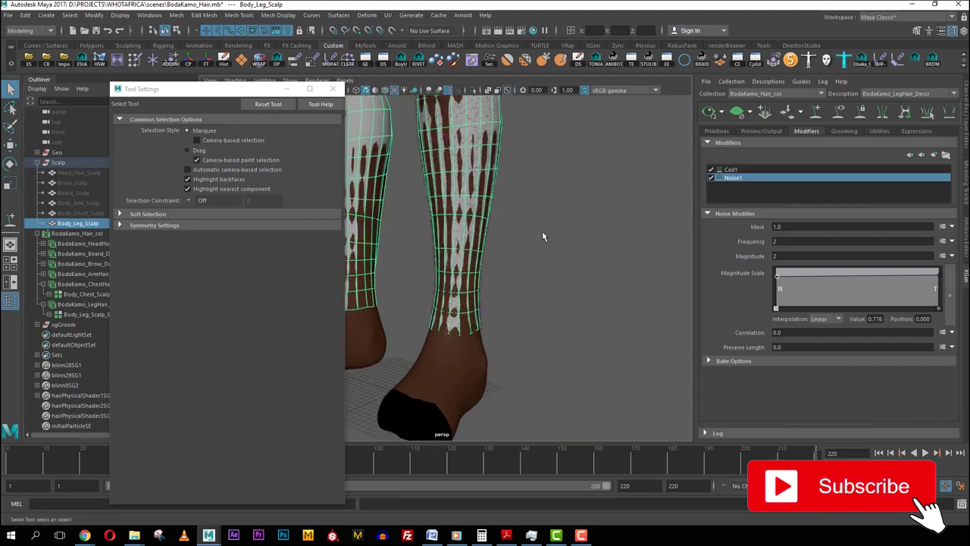
Create a white paint map named LegHair_Den_Mask with resolution 50 for the leg hair's primitive mask.
{"action": "left_click", "coordinate": [711, 130]}
{"action": "left_click", "coordinate": [942, 205]}
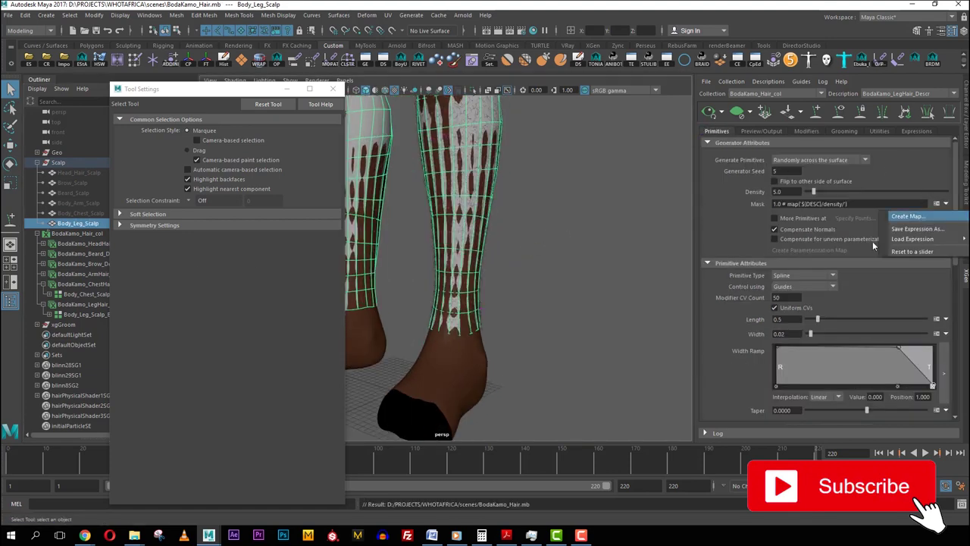
{"action": "left_click", "coordinate": [917, 218]}
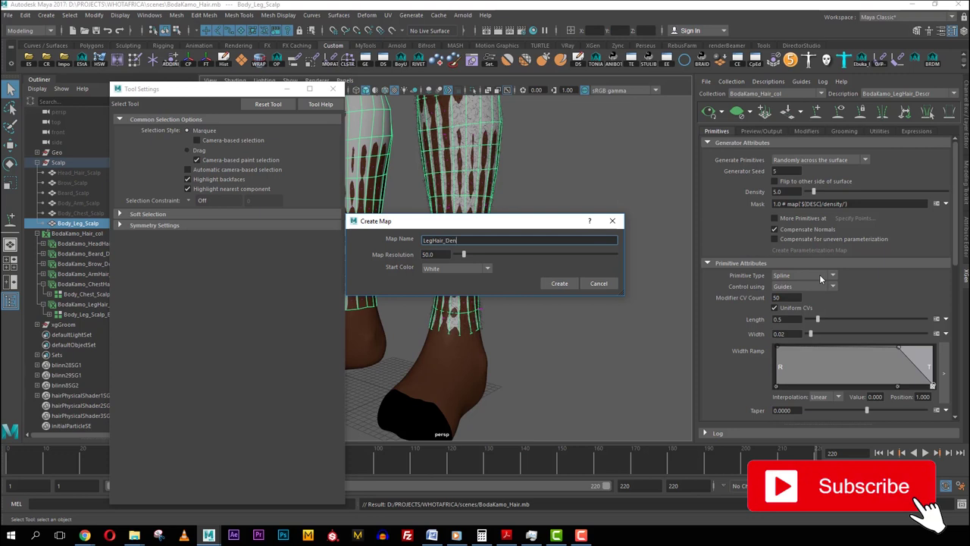
{"action": "type", "text": "Mask"}
{"action": "left_click", "coordinate": [559, 283]}
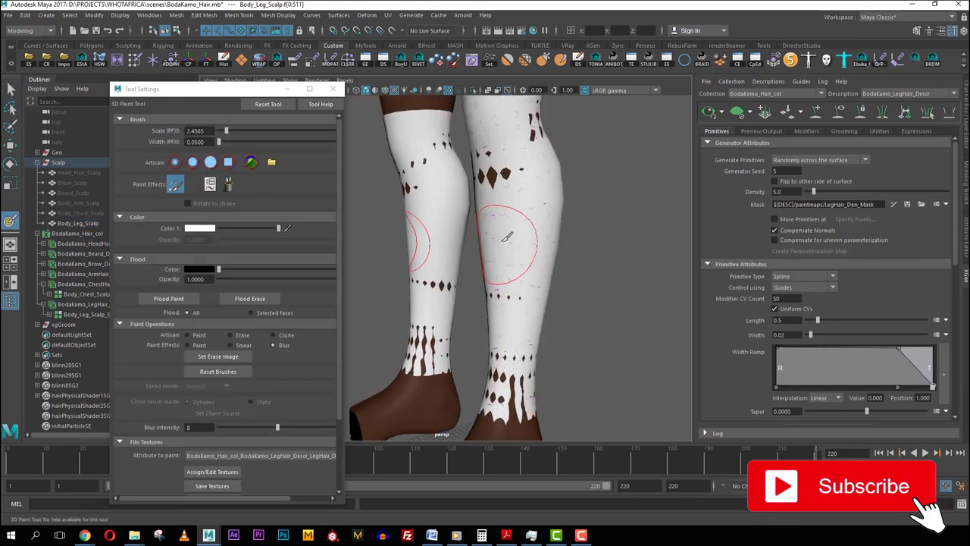
Isolate the leg scalp mesh, reopen its mask map for painting, and flood the whole map with black.
{"action": "scroll", "coordinate": [505, 238], "scroll_direction": "down", "scroll_amount": 3}
{"action": "key", "text": "q"}
{"action": "key", "text": "ctrl+1"}
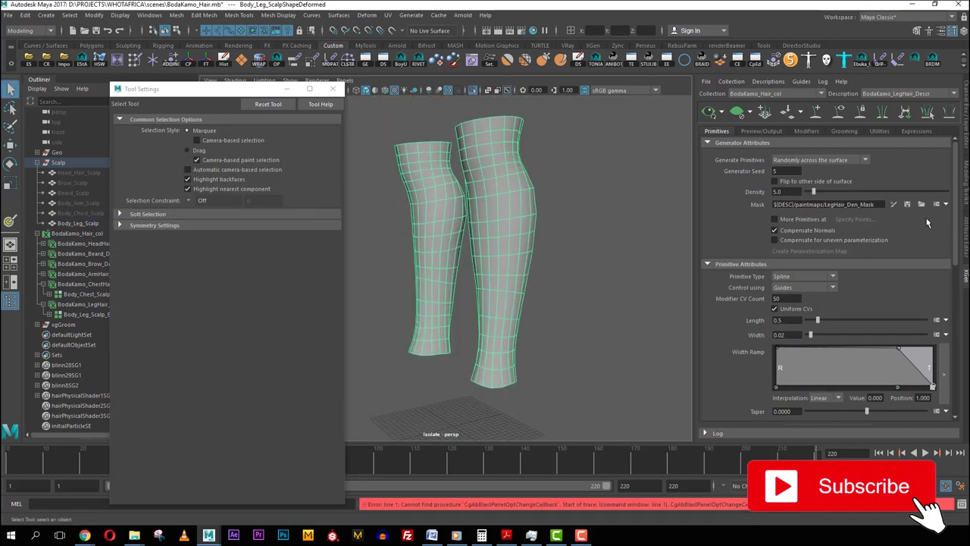
{"action": "left_click", "coordinate": [893, 204]}
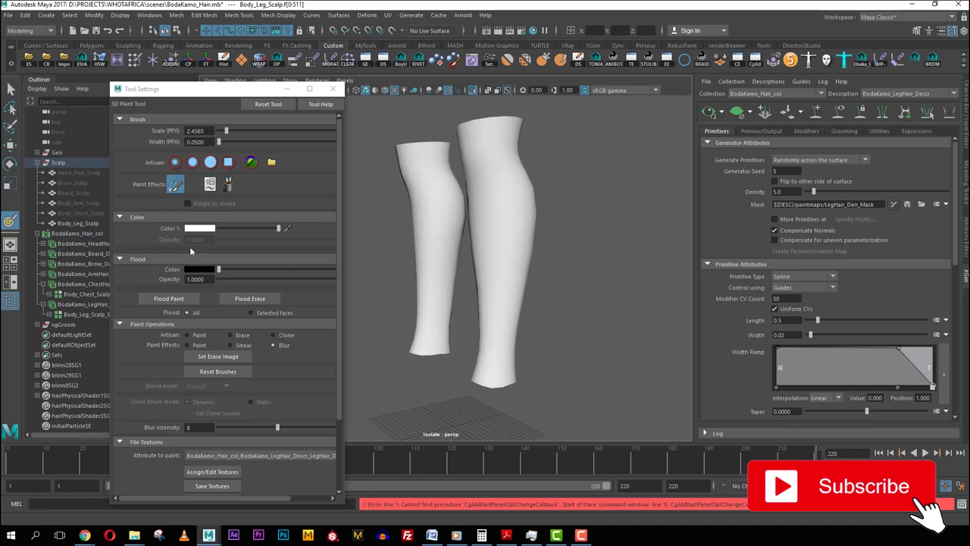
{"action": "left_click", "coordinate": [189, 298]}
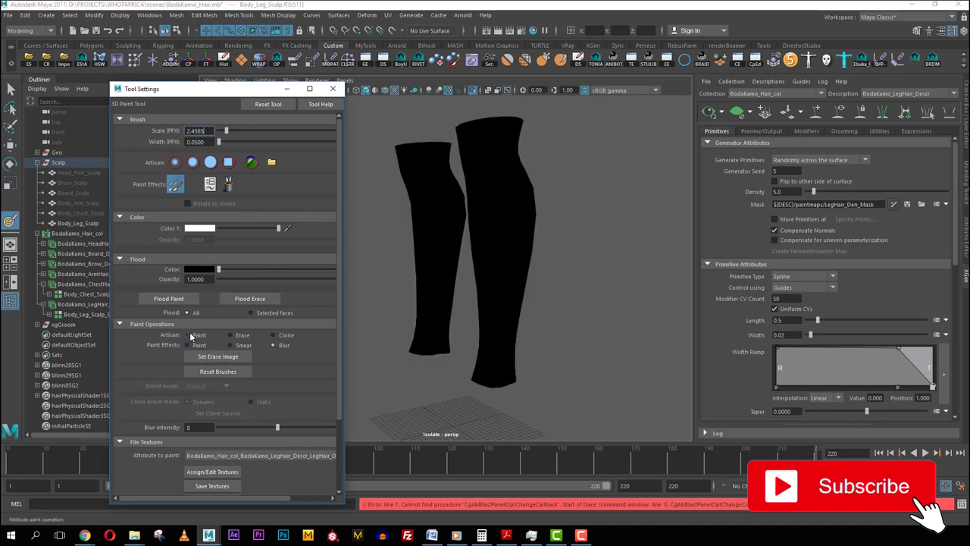